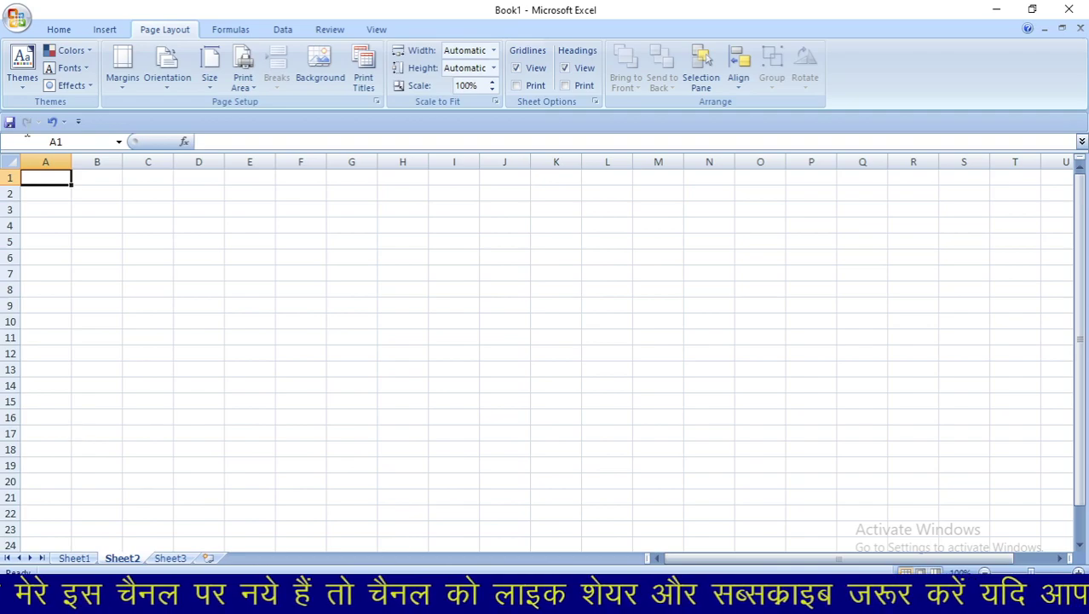
Move from the Home and Page Layout ribbons to Sheet1's School Report marks table.
left_click(59, 31)
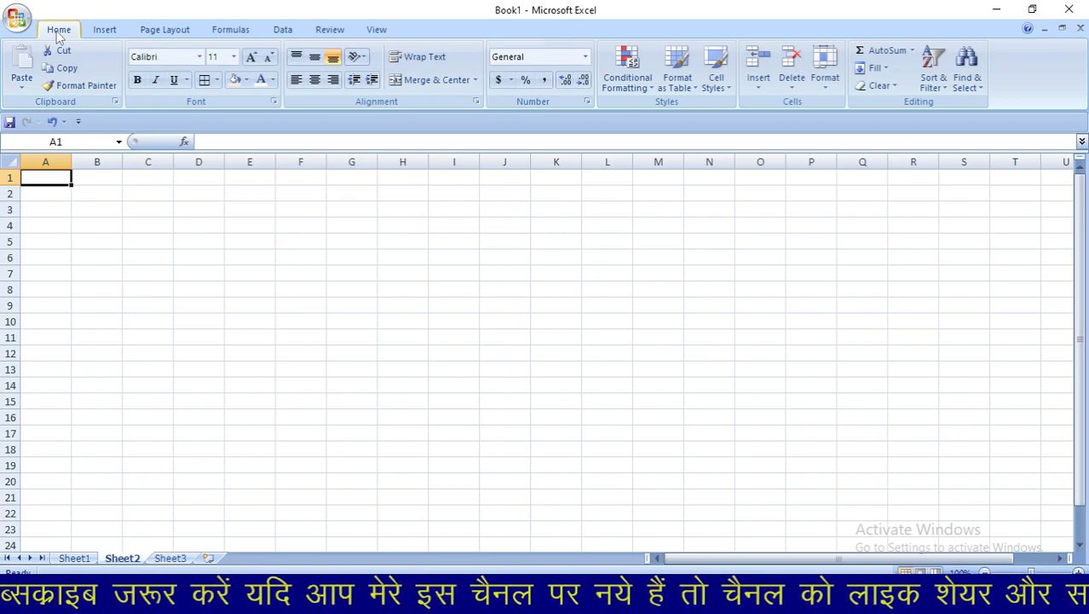
left_click(167, 32)
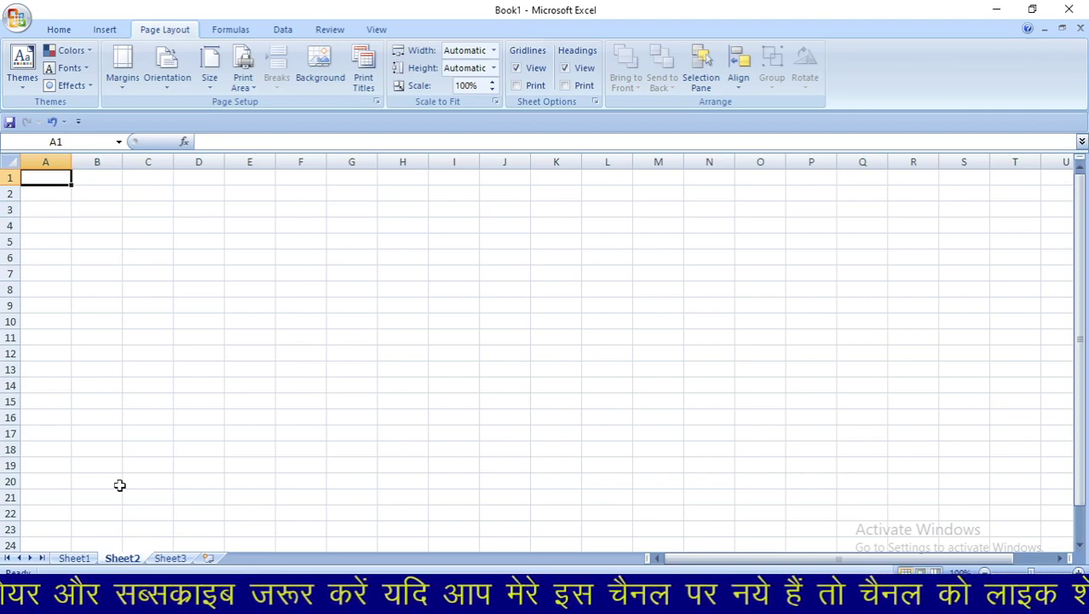
left_click(74, 559)
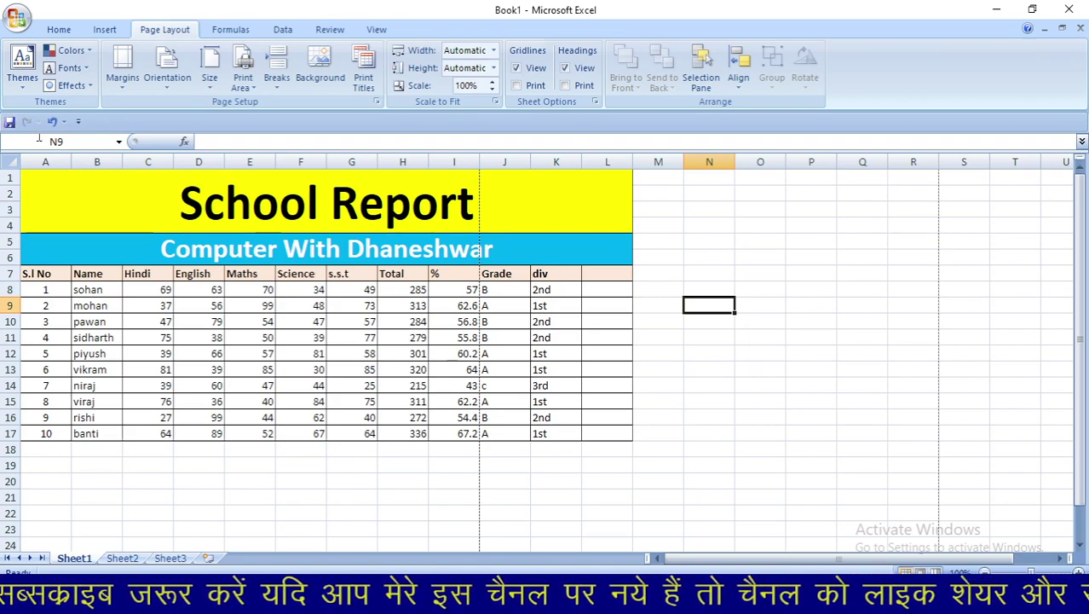
Restyle the School Report workbook with the Module theme from the Themes gallery.
left_click(24, 82)
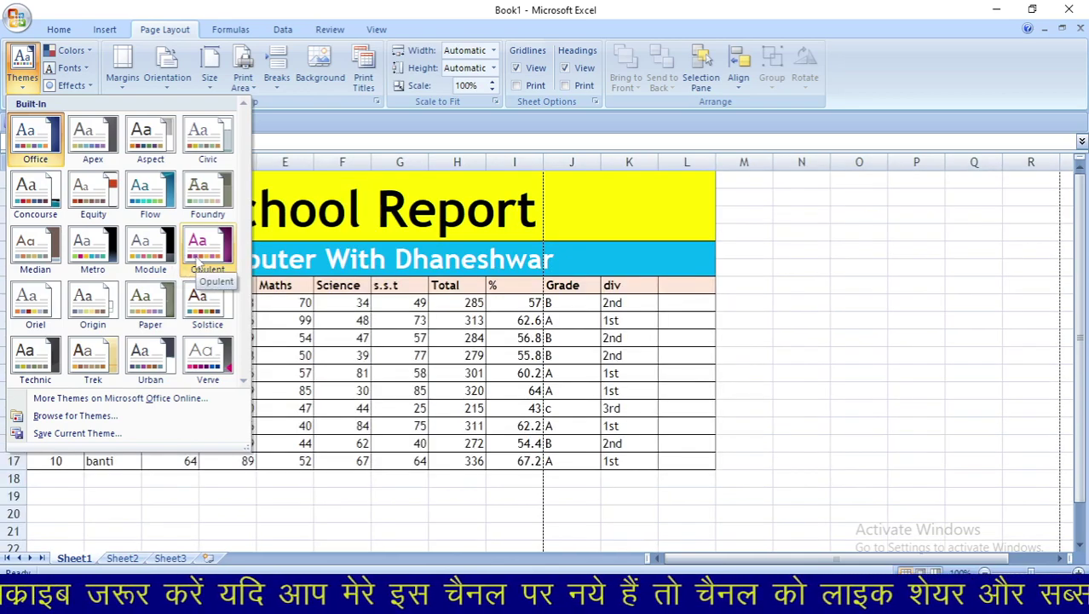
left_click(150, 247)
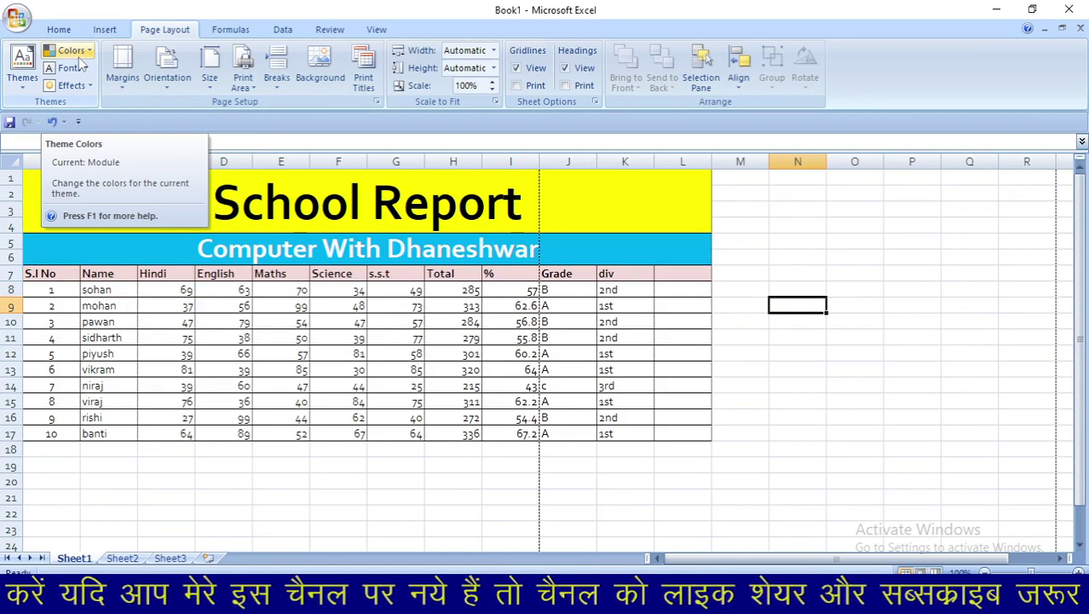
Browse the theme colour and theme galleries, ending on the list of theme font pairings.
left_click(78, 58)
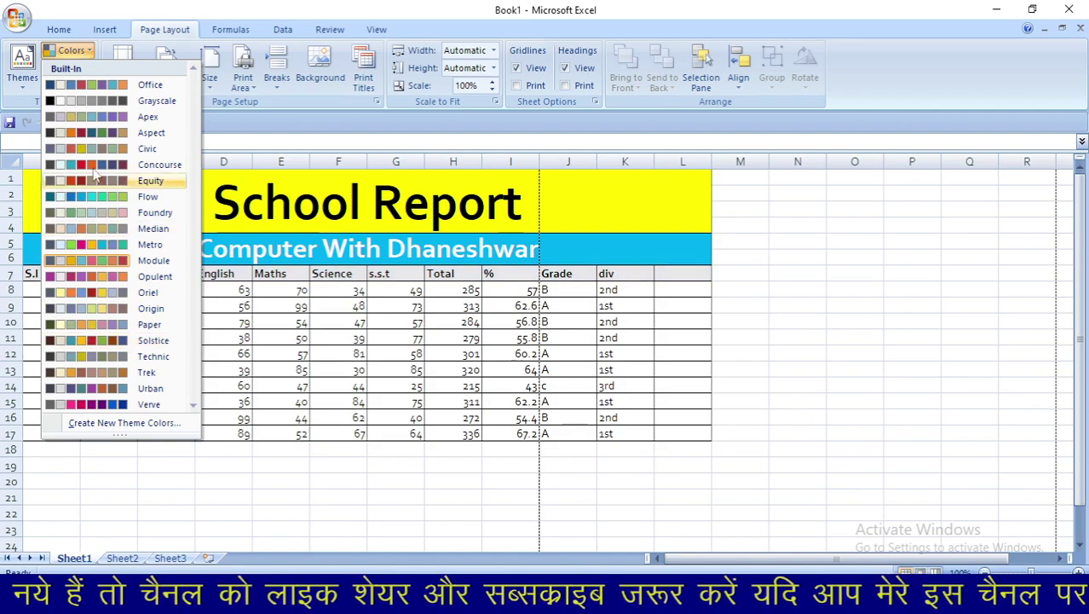
left_click(15, 75)
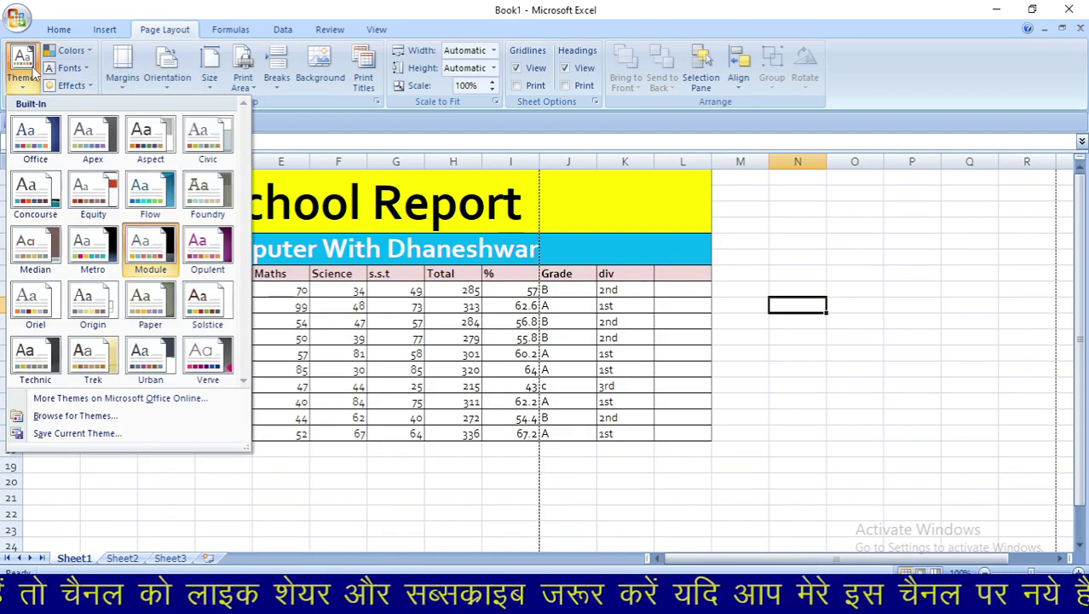
left_click(66, 68)
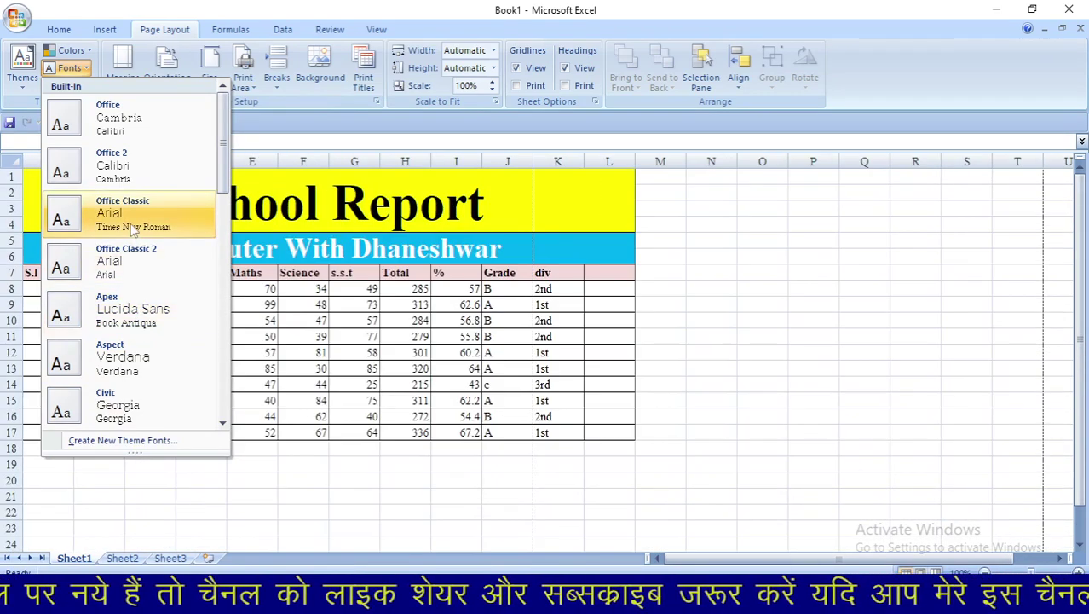
Switch the theme fonts to Office Classic (Arial and Times New Roman) and show the Effects choices.
left_click(130, 223)
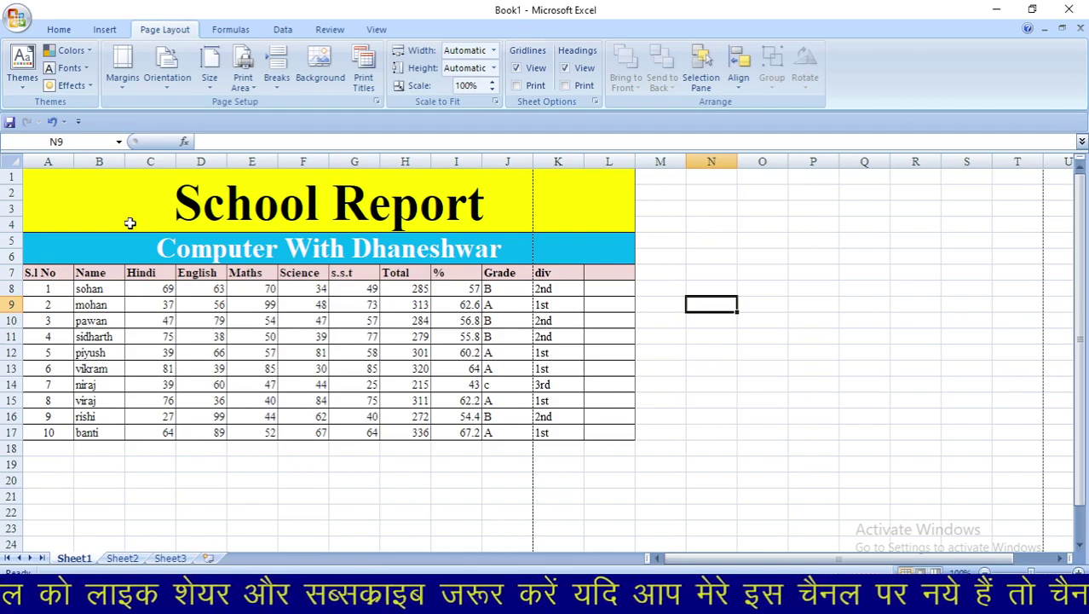
left_click(74, 87)
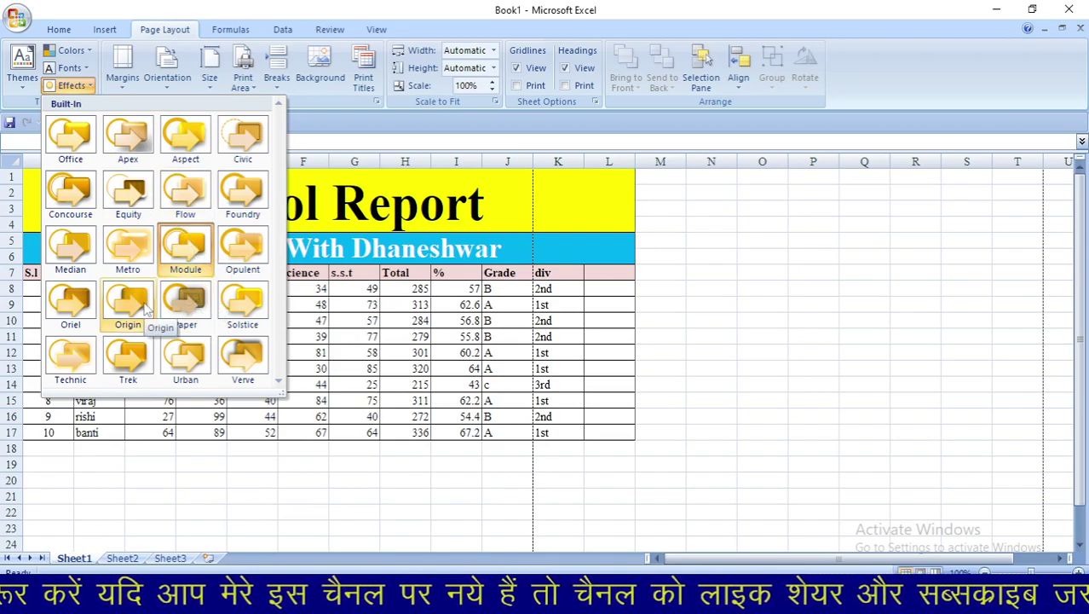
Dismiss the Effects and Themes galleries, keeping Module effects and Office Classic fonts.
left_click(19, 85)
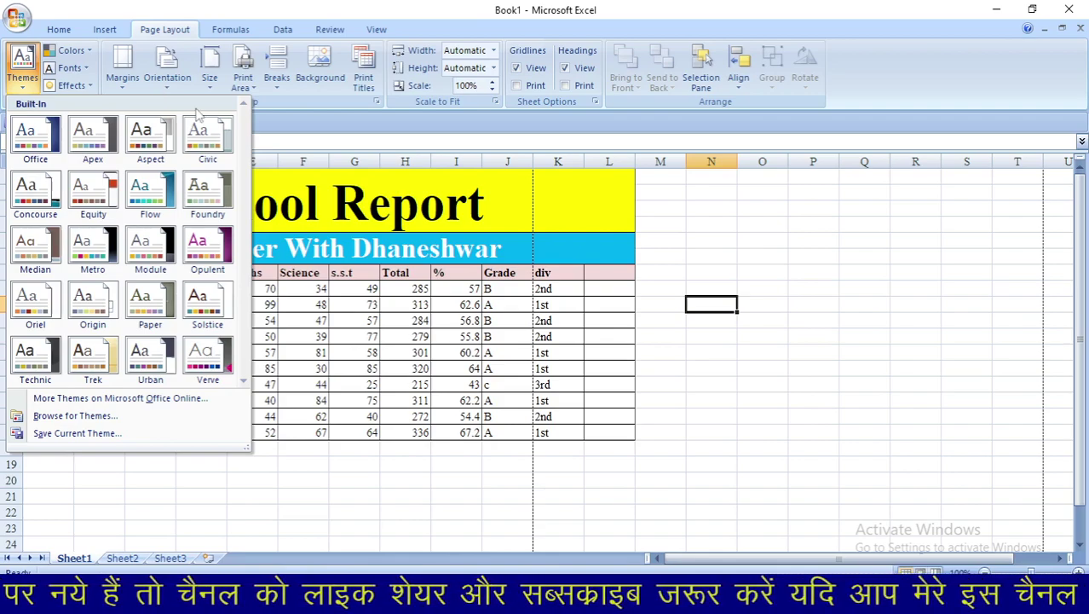
left_click(292, 111)
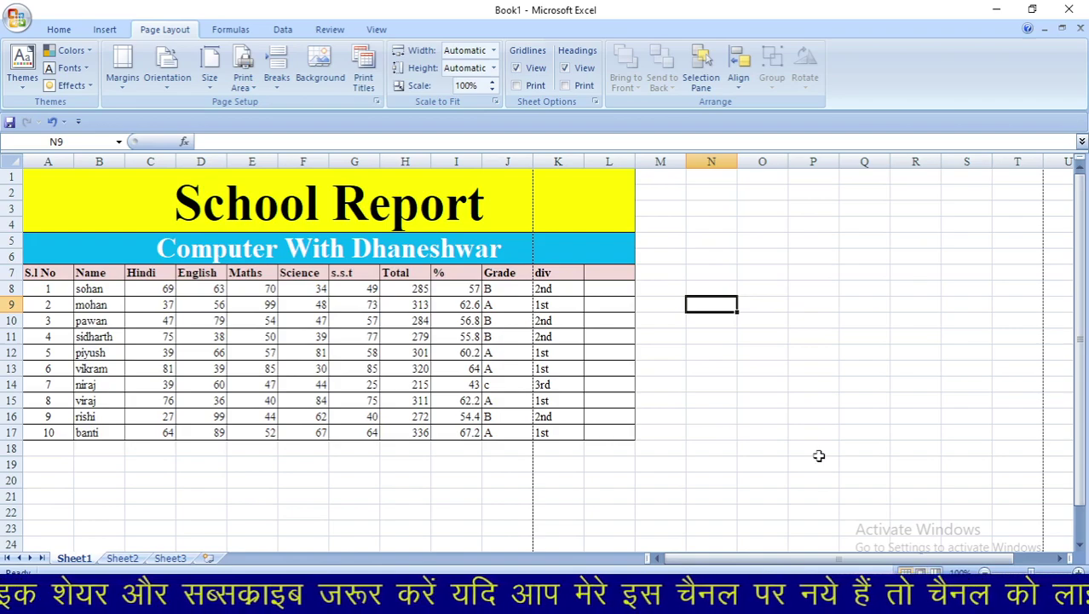
Switch to Page Layout view, showing the div column spilling onto page 2.
left_click(376, 31)
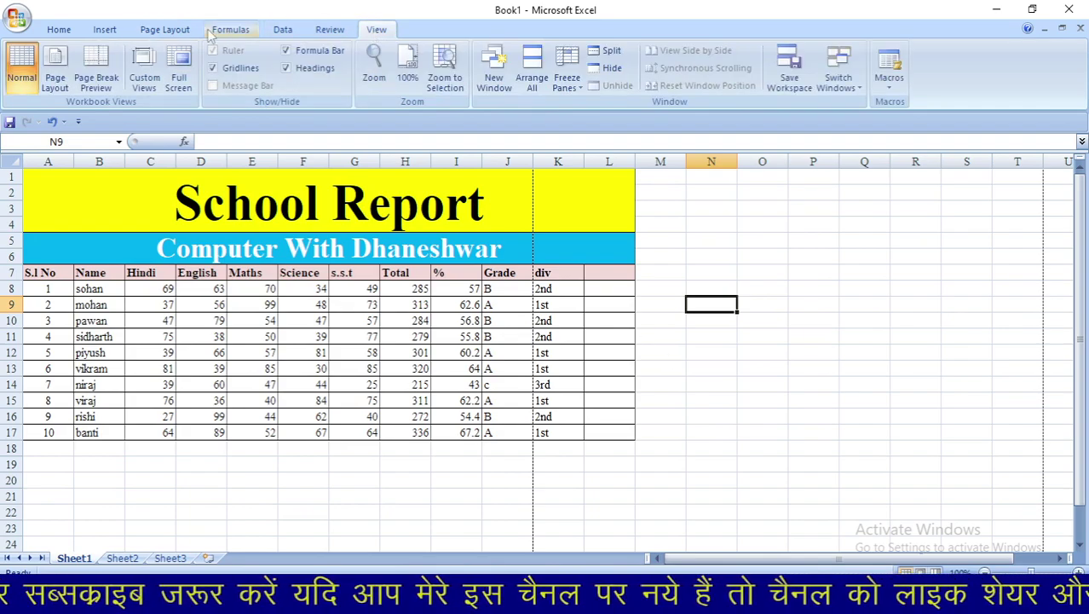
left_click(53, 85)
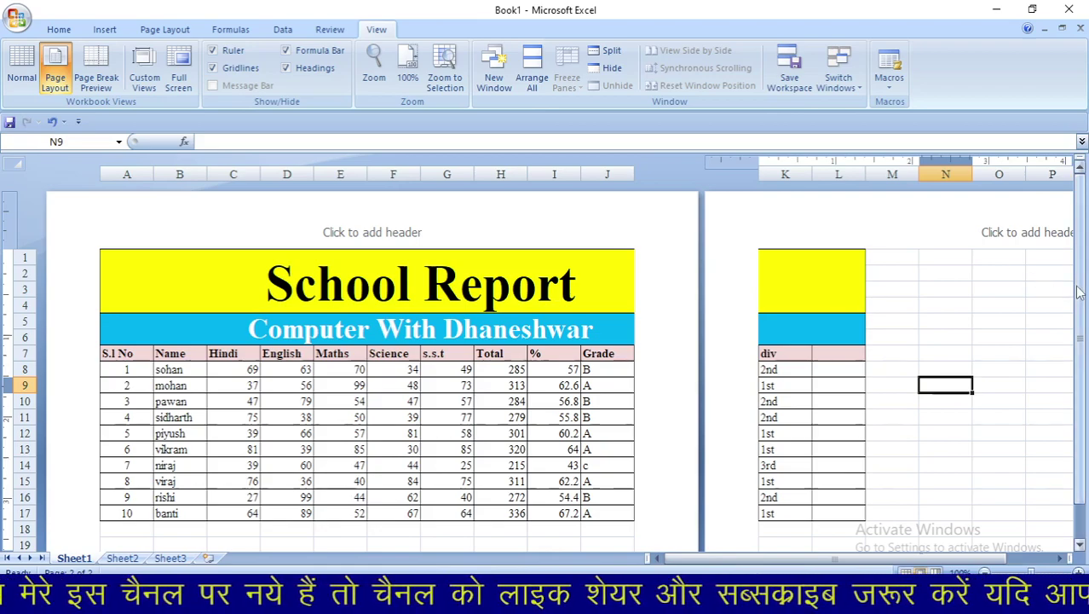
left_click_drag(1078, 292, 1080, 296)
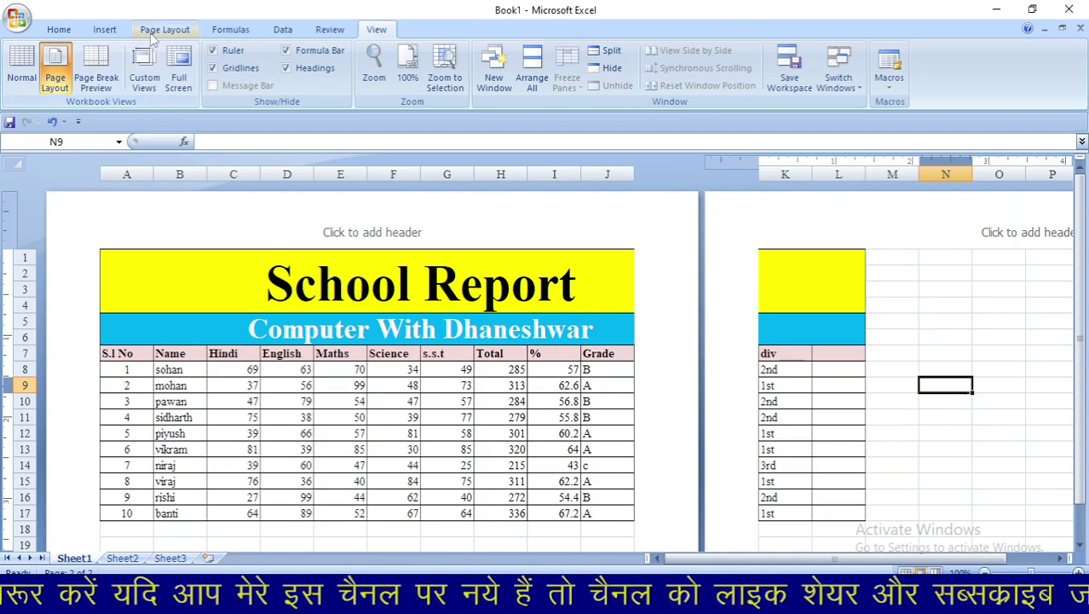
left_click(154, 33)
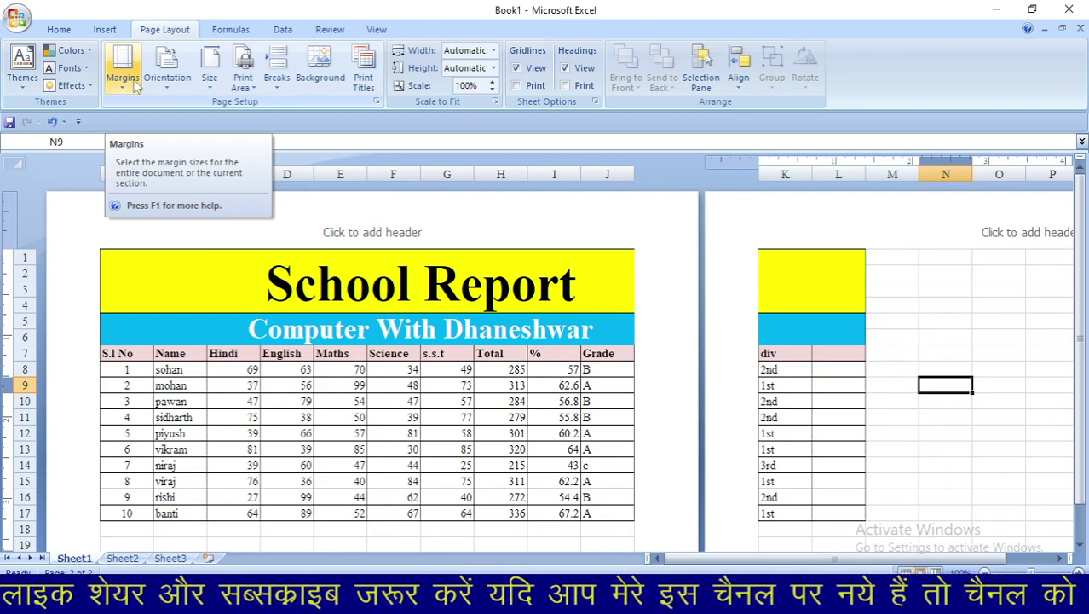
Check page 1 of 2 in Print Preview with margins unchanged, then return to Page Layout view.
left_click(124, 76)
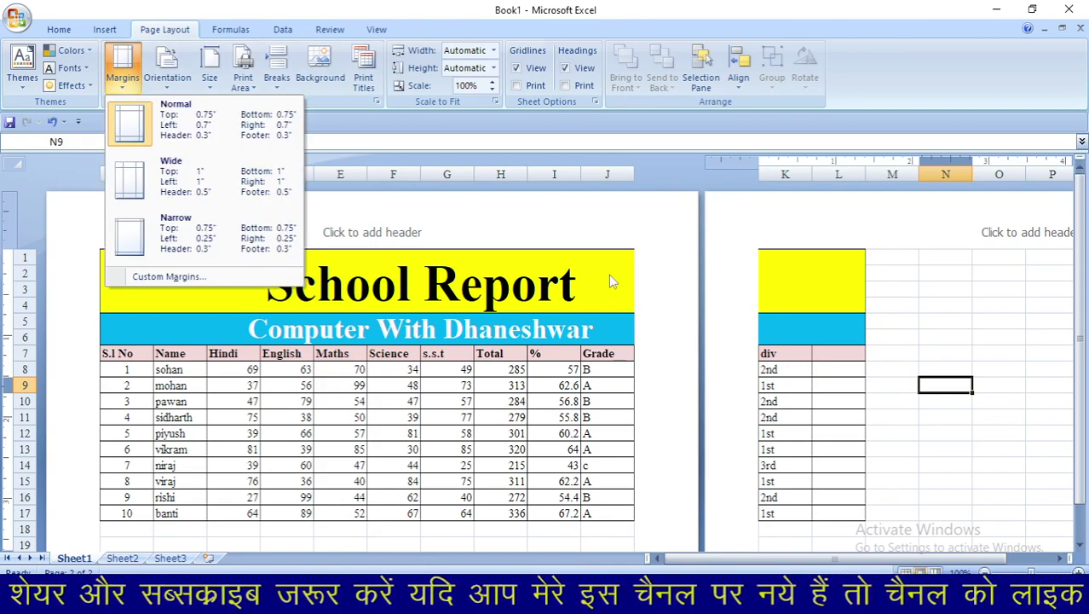
left_click(610, 218)
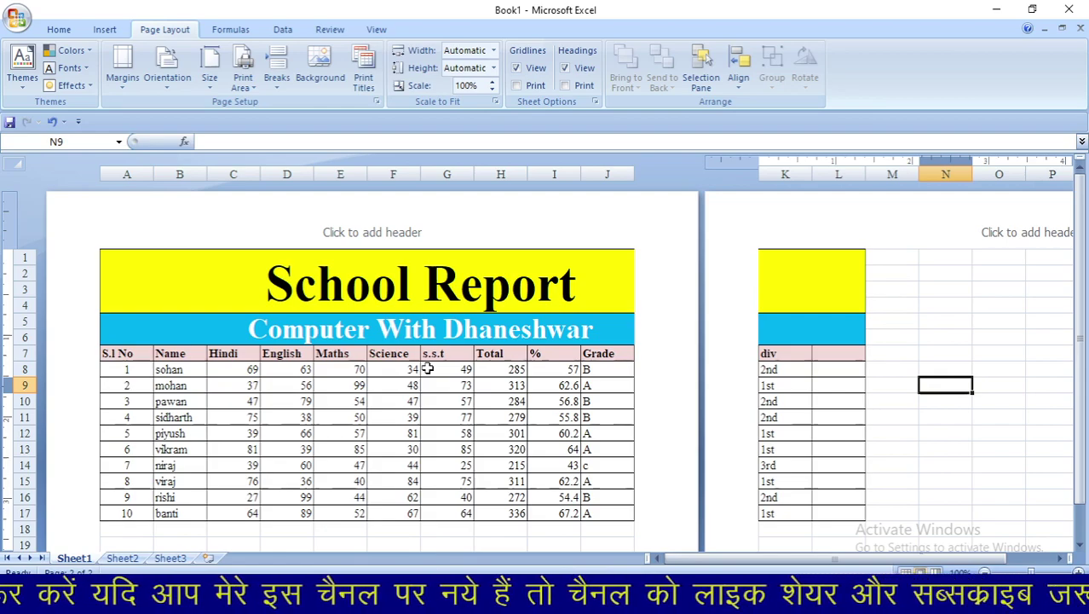
key("ctrl+F2")
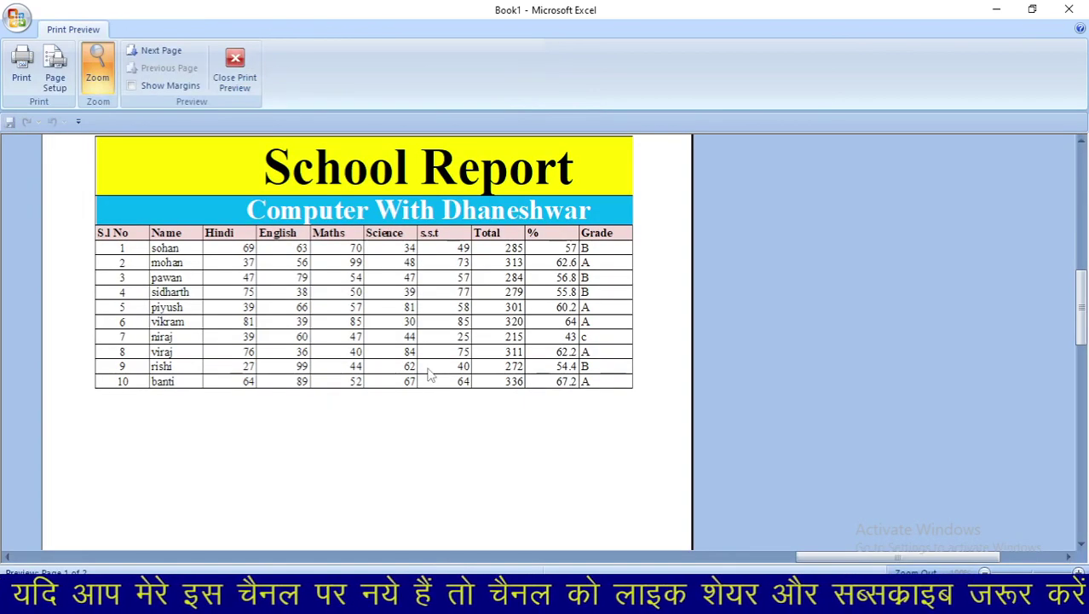
scroll(430, 375, "up", 2)
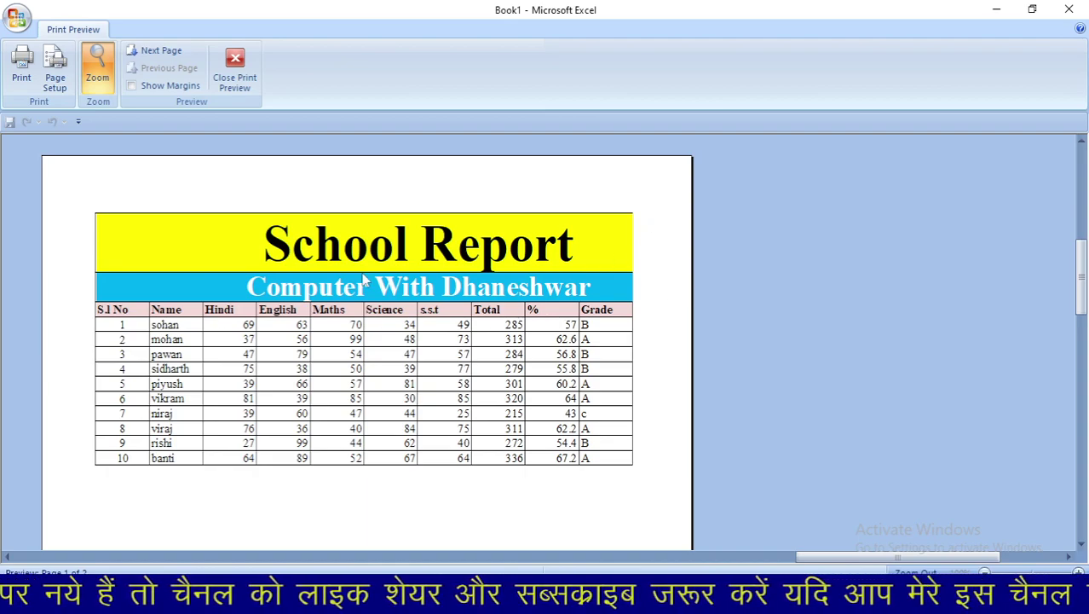
left_click(234, 77)
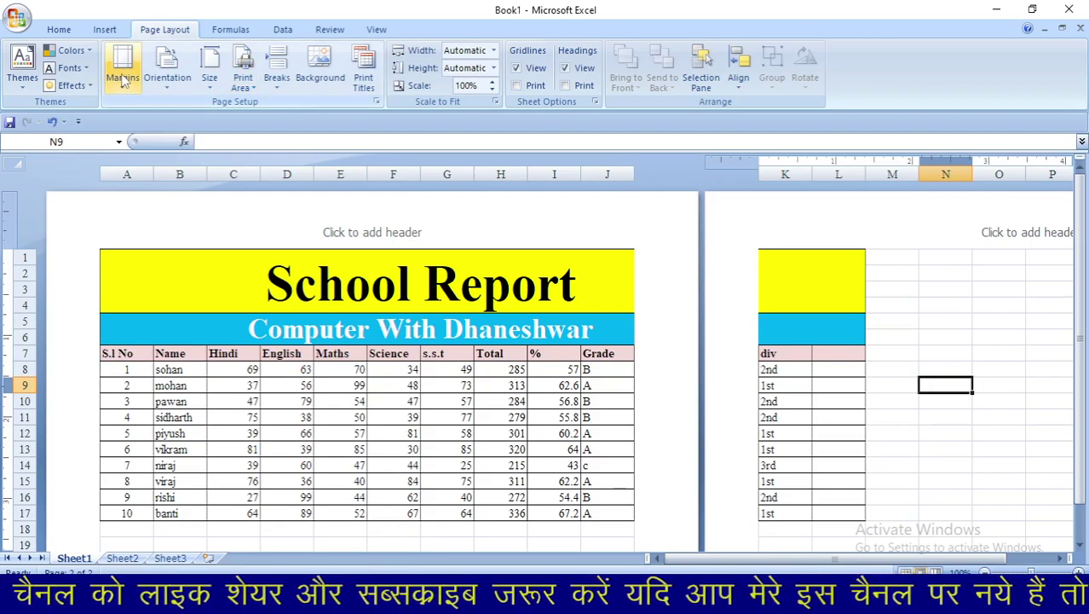
Try Wide margins, then settle on Narrow so the div column fits on page 1.
left_click(124, 79)
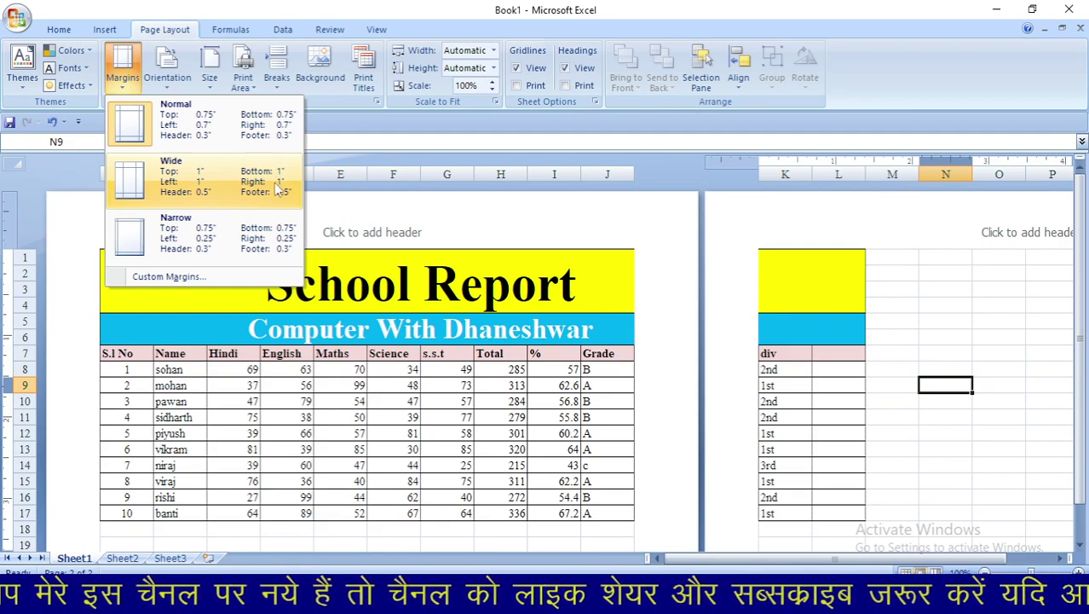
left_click(273, 182)
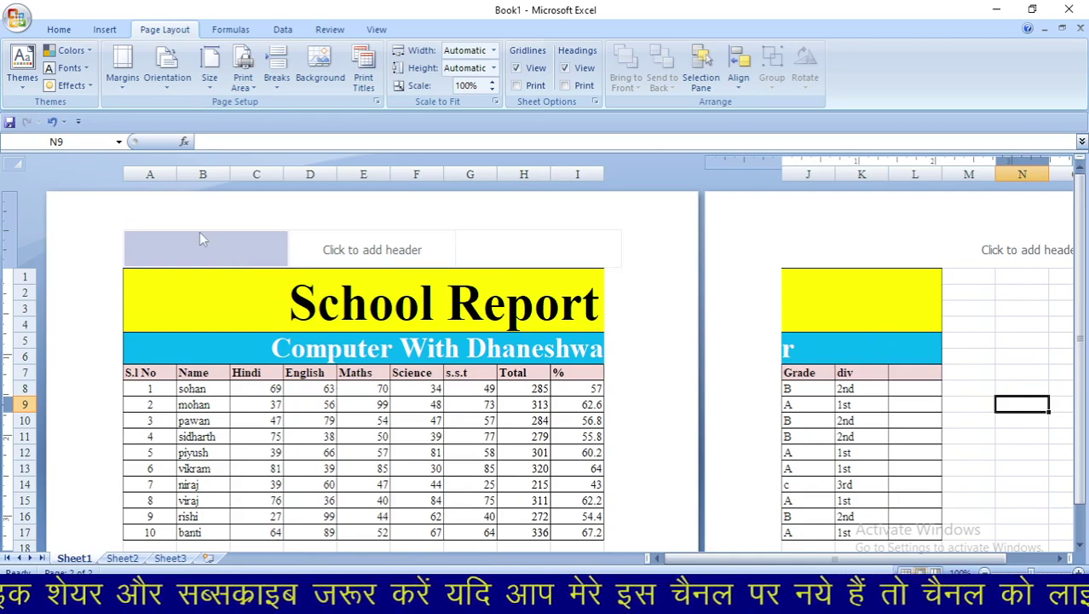
left_click(129, 82)
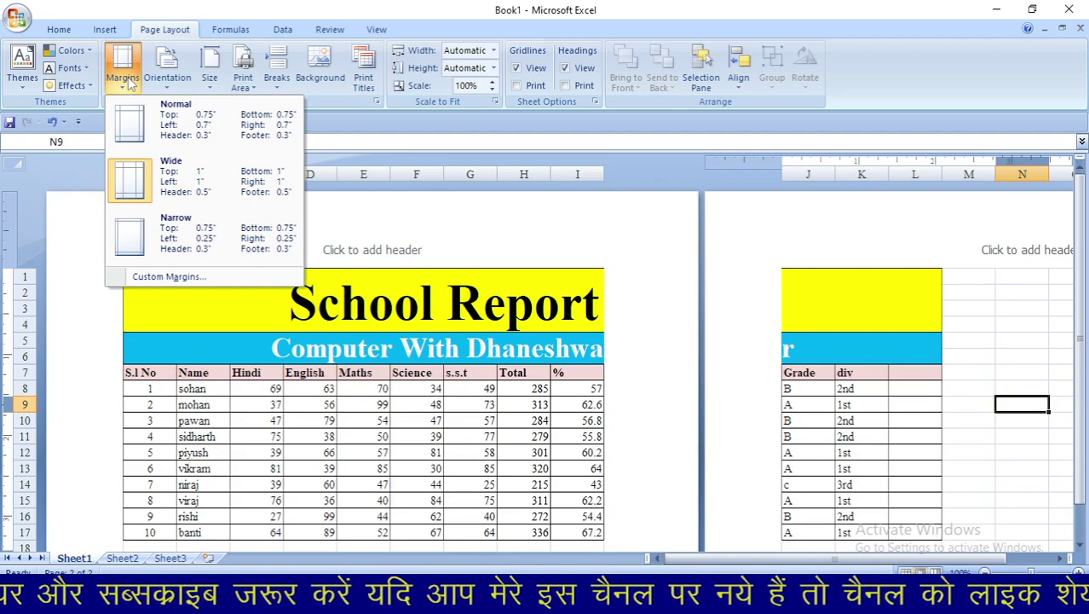
left_click(210, 221)
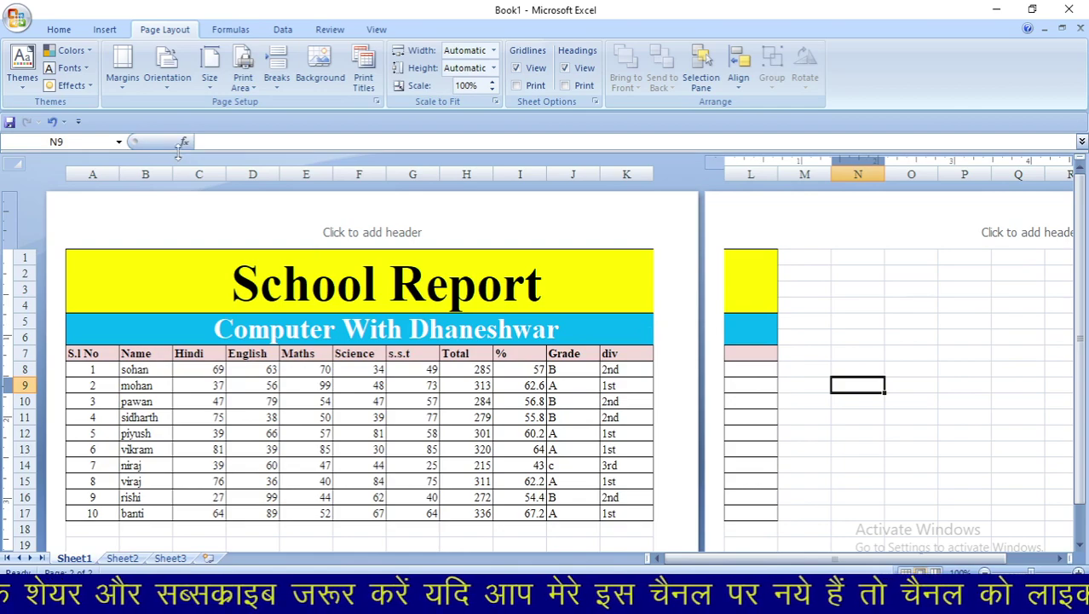
left_click(119, 75)
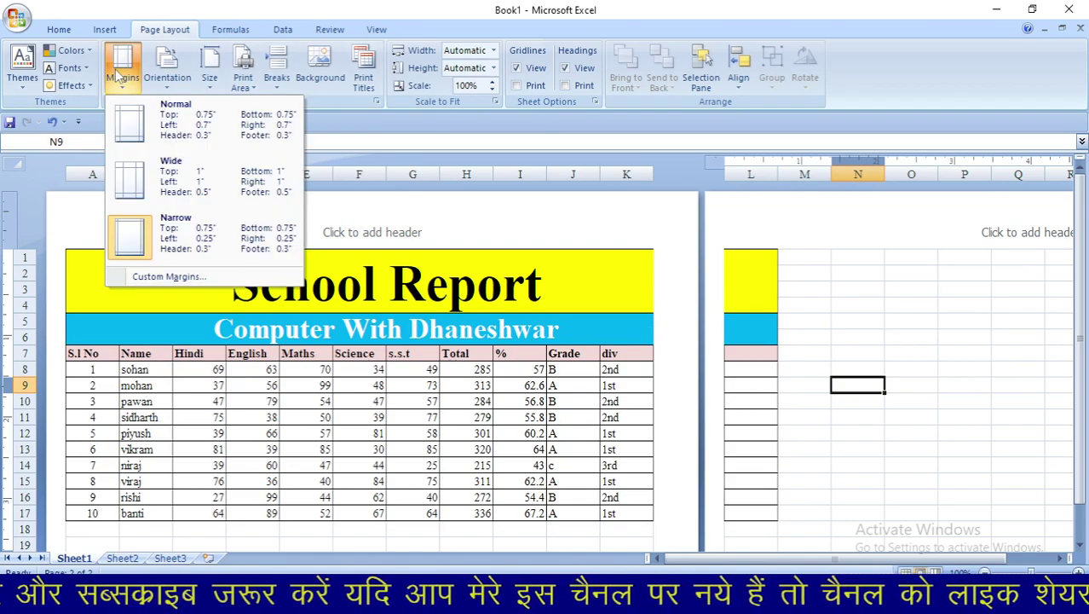
In Page Setup, bring the left, right, top and bottom margins all down to 0.
left_click(178, 274)
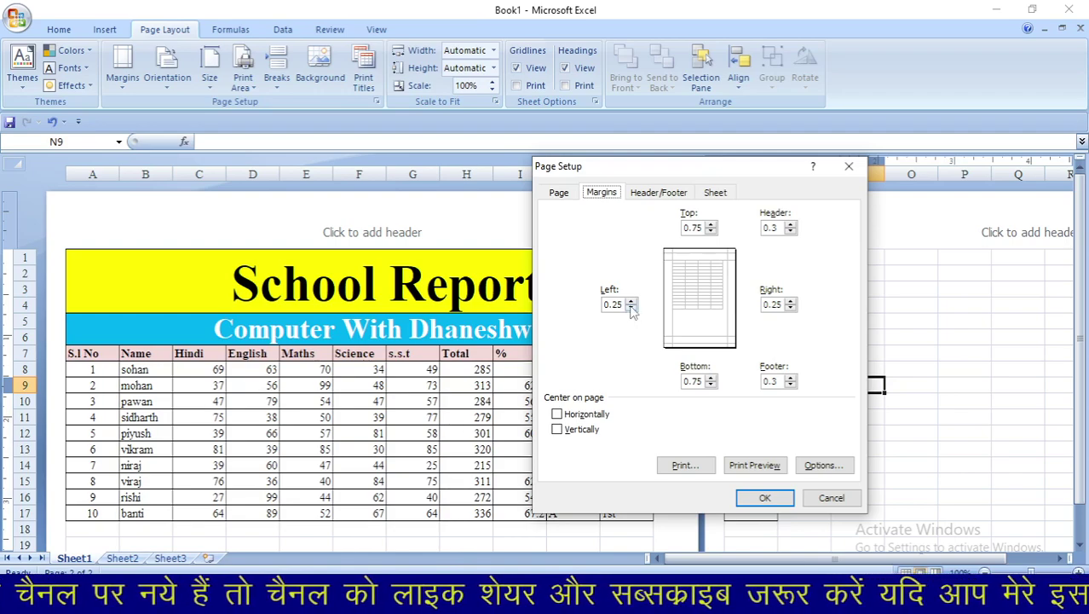
left_click(631, 308)
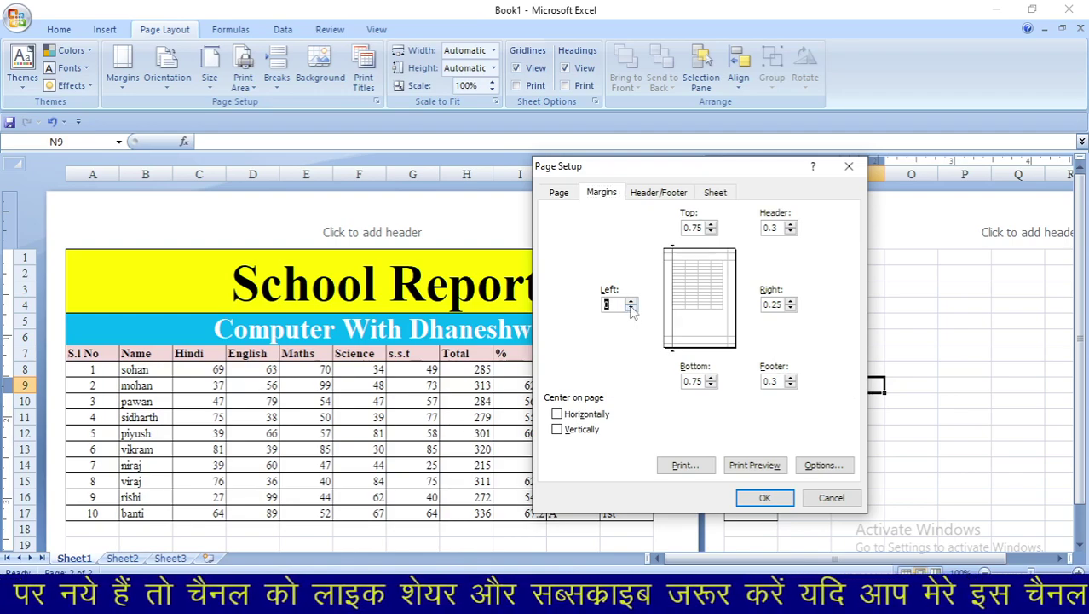
left_click(791, 309)
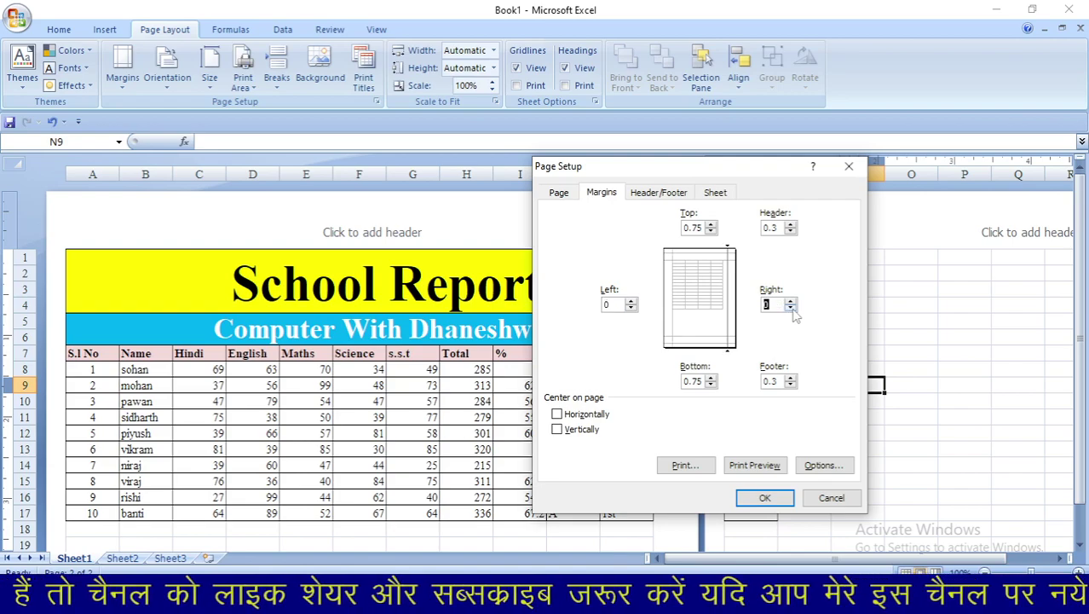
left_click(710, 232)
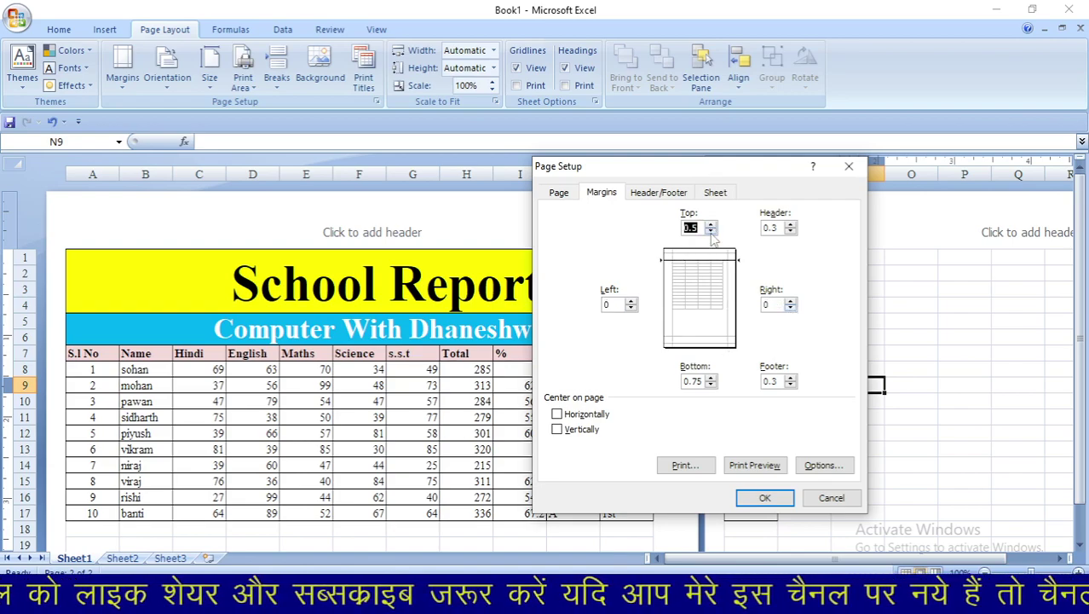
double_click(712, 385)
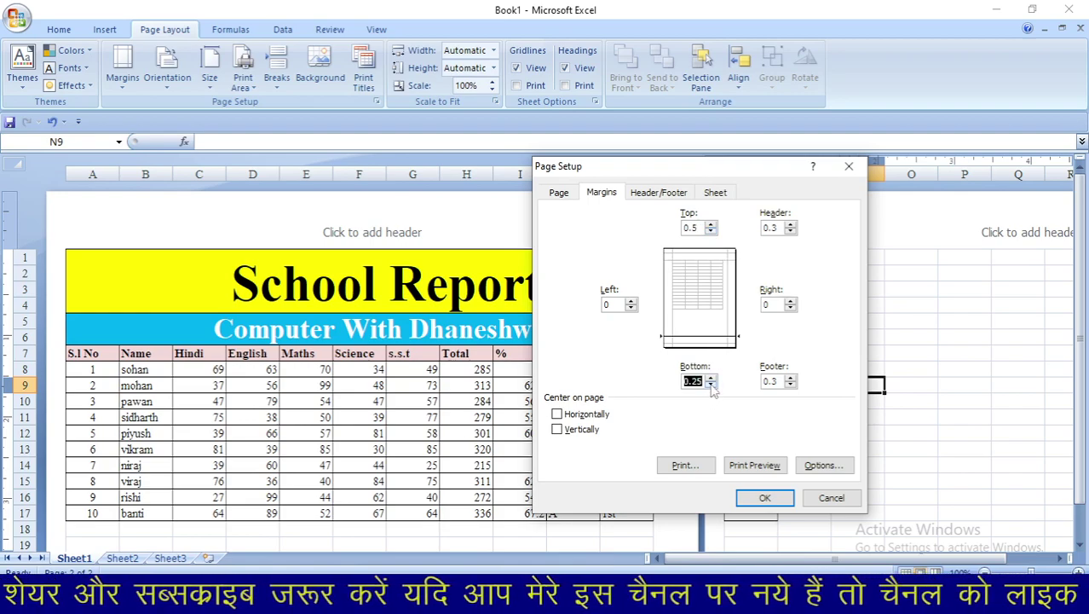
left_click(711, 385)
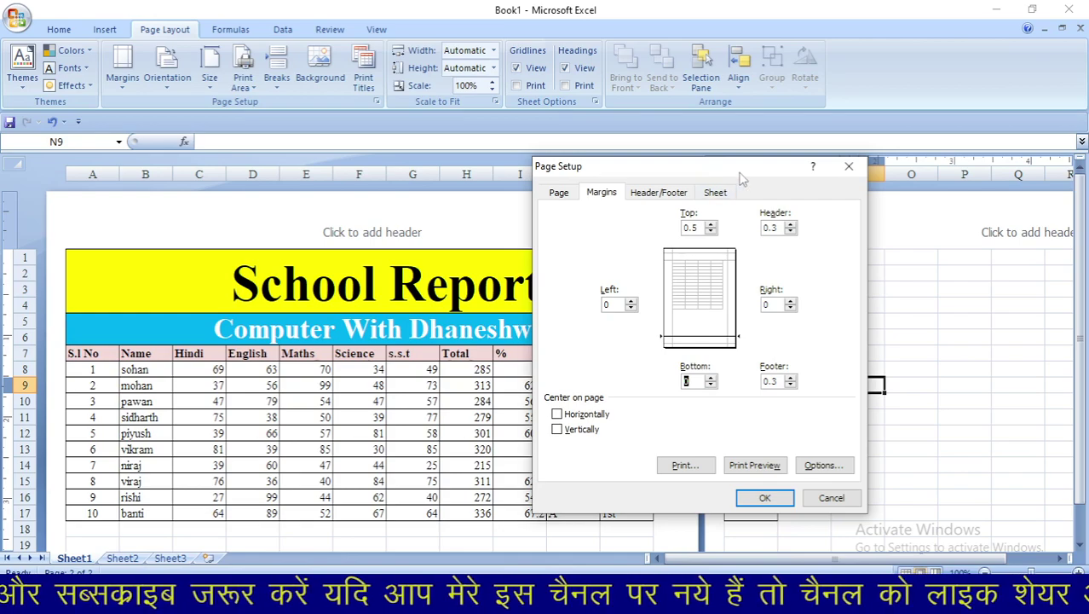
left_click(712, 232)
left_click(712, 232)
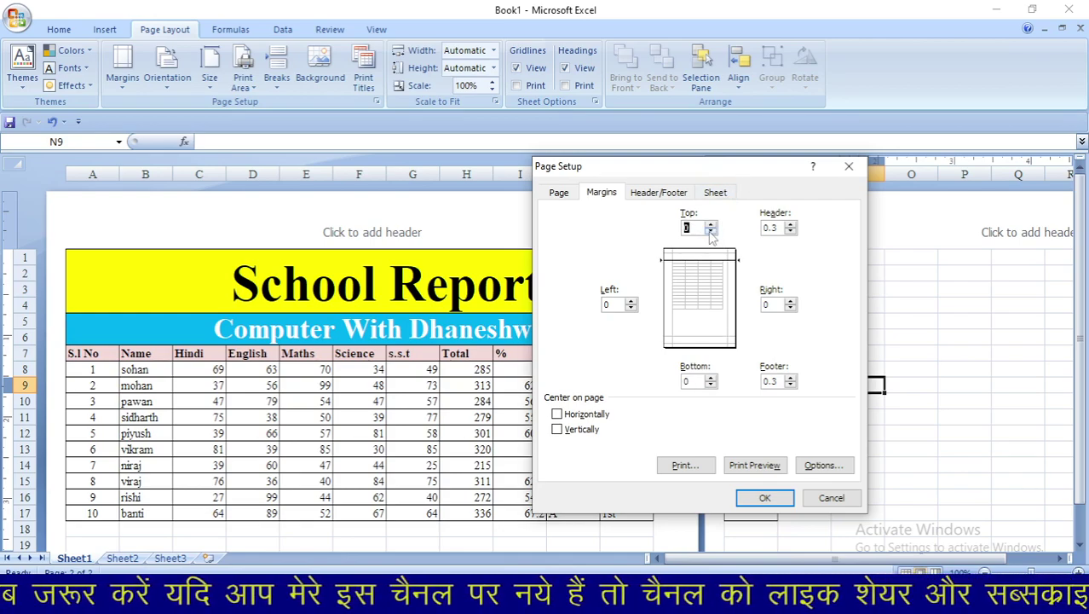
Apply the zero margins and confirm in Print Preview that the report fits one page.
left_click(765, 499)
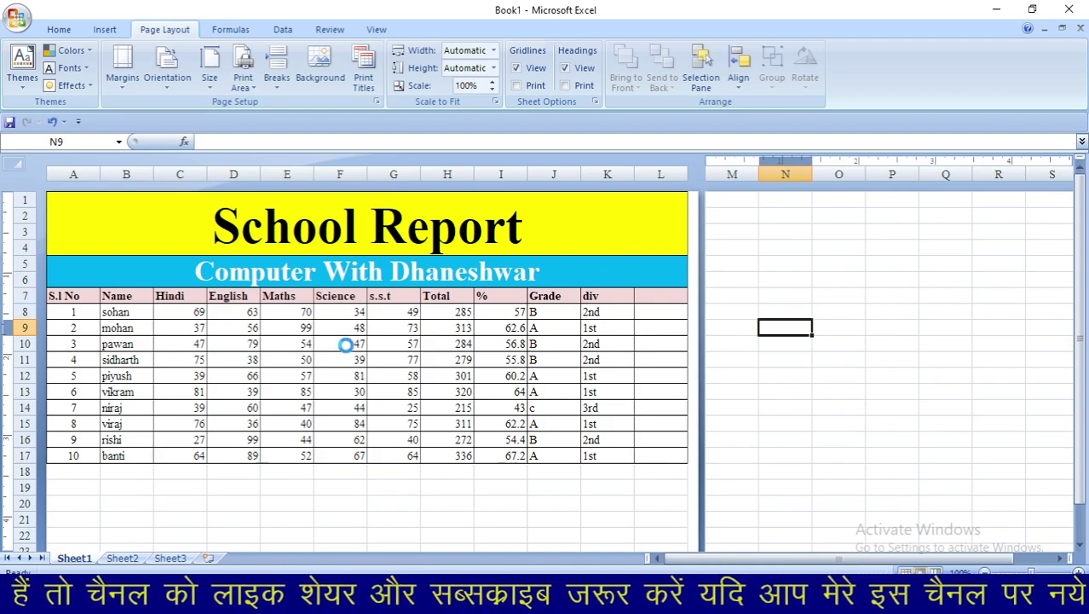
key("ctrl+F2")
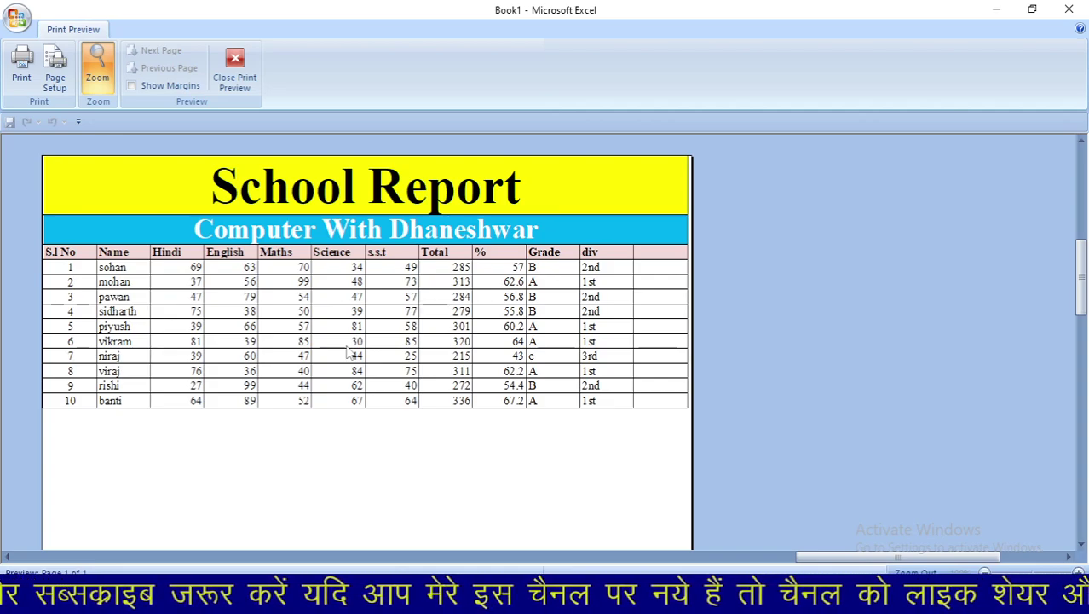
left_click(235, 79)
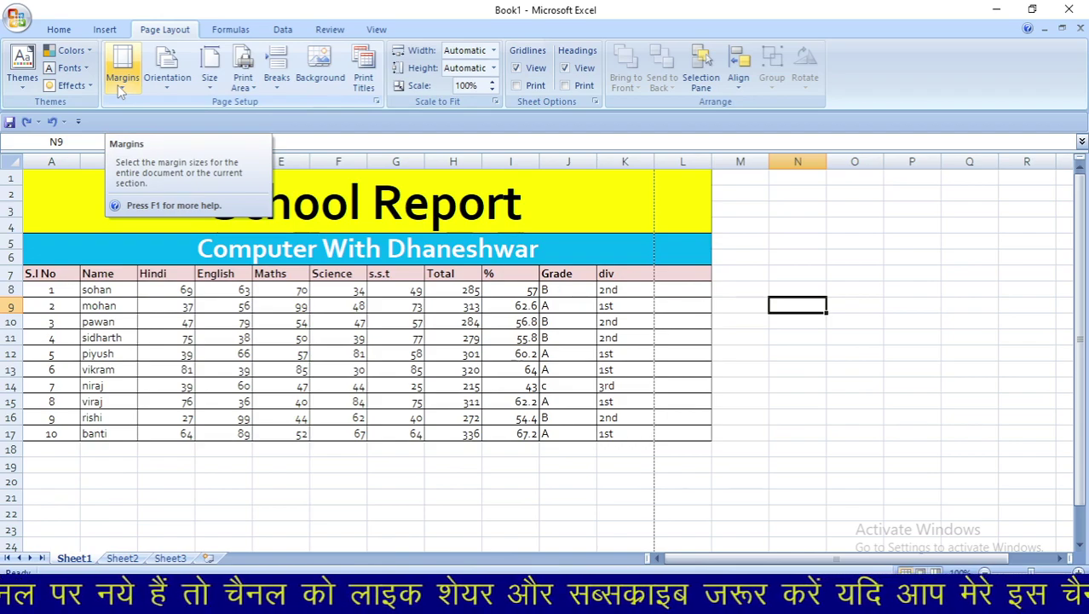
Try portrait and landscape page orientations in turn, ending back in portrait.
left_click(178, 67)
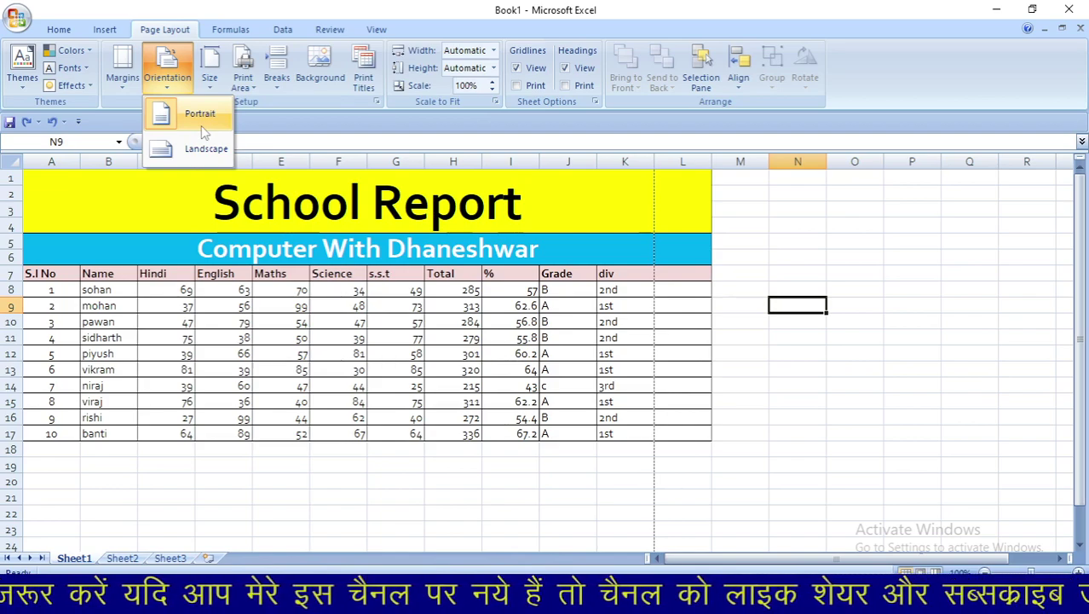
left_click(202, 125)
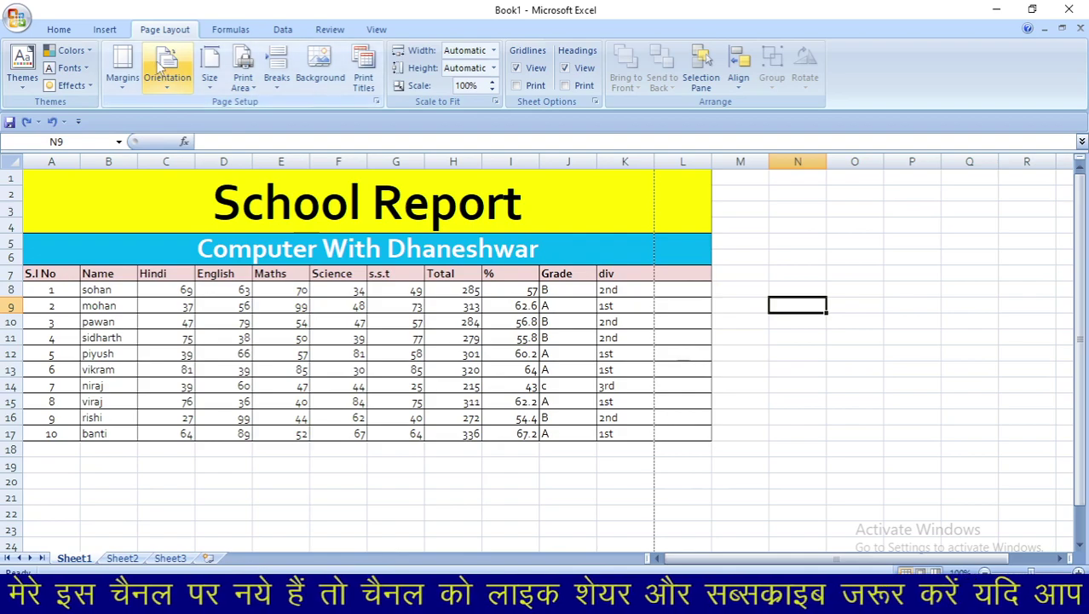
left_click(162, 70)
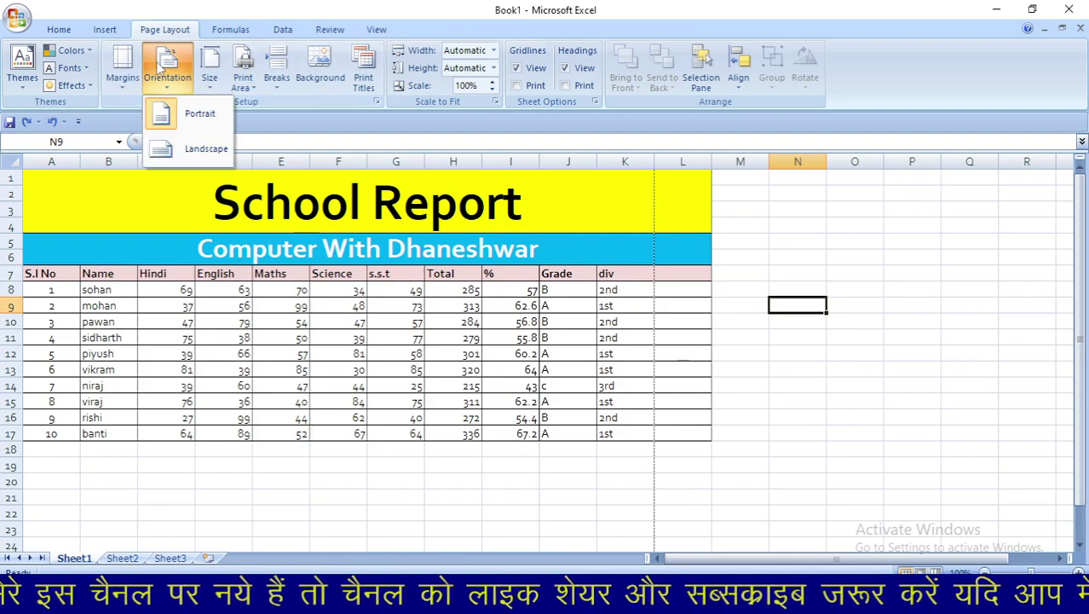
left_click(200, 148)
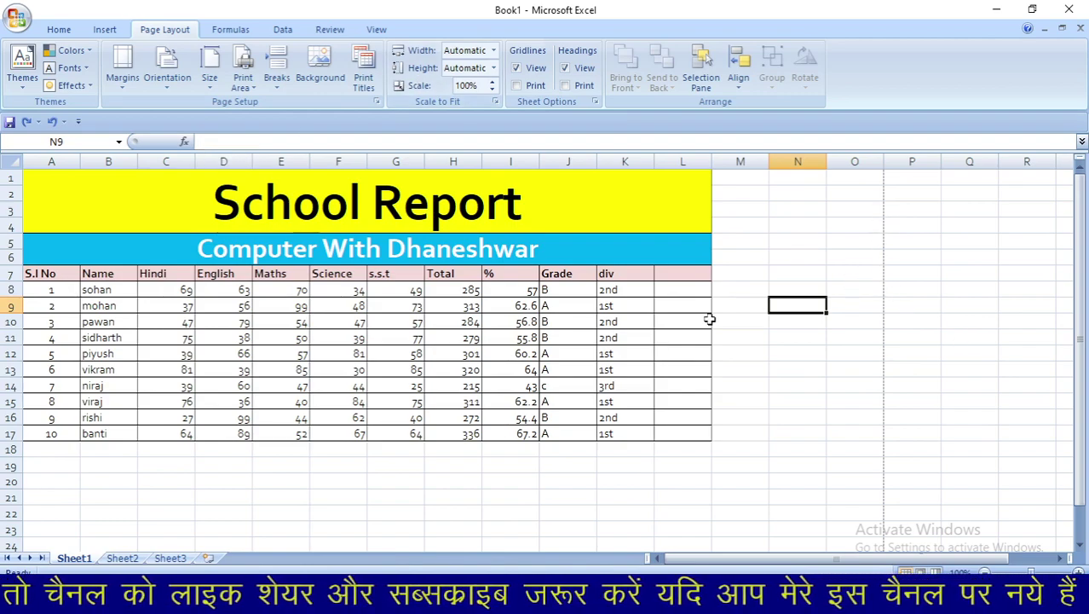
left_click(167, 68)
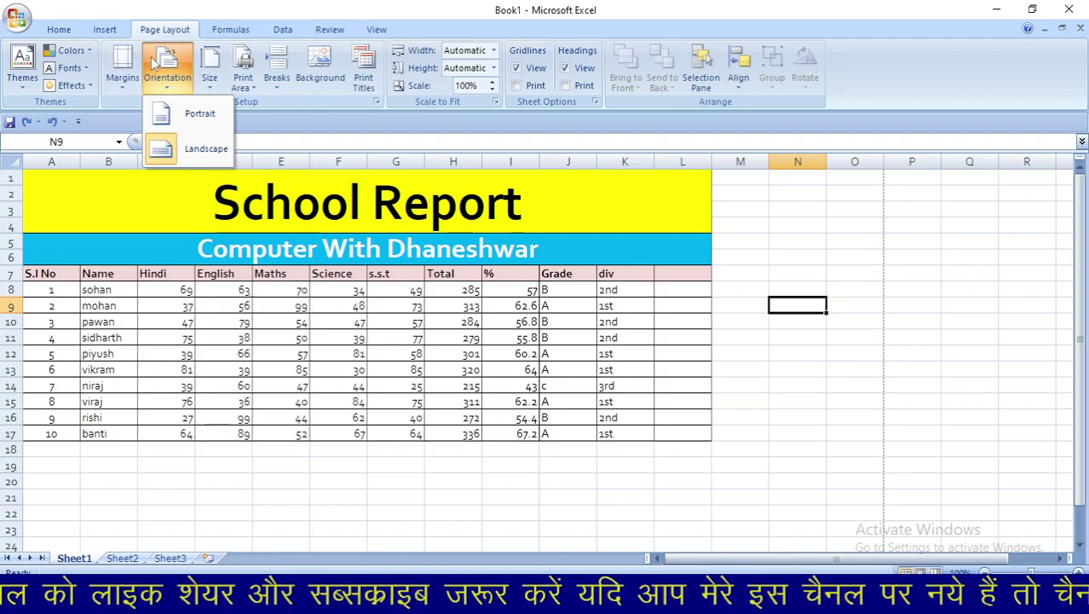
left_click(192, 116)
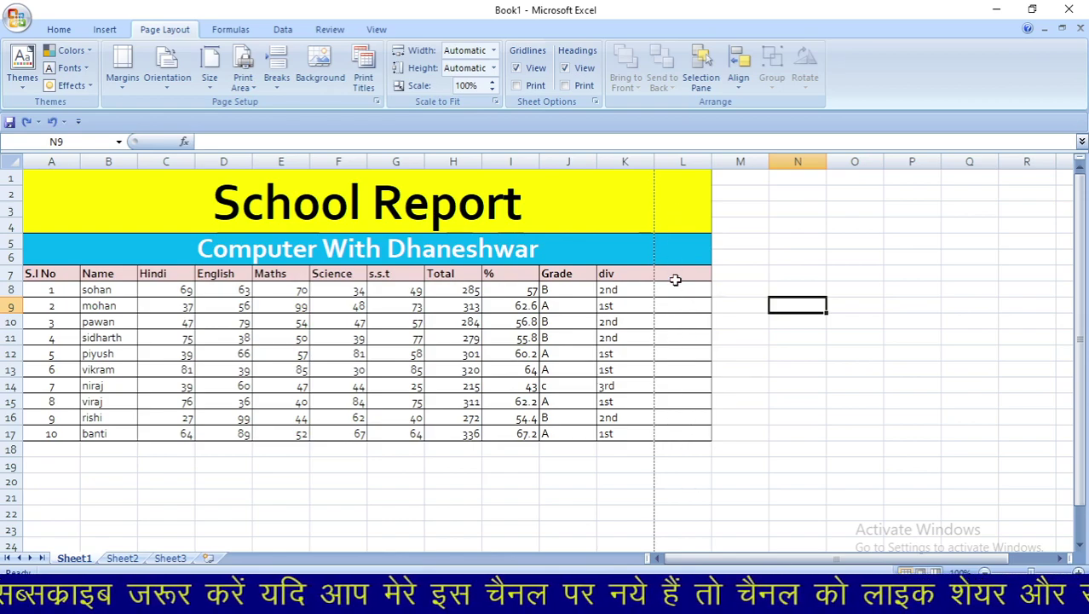
Switch the School Report page to landscape so the page break falls after column O.
left_click_drag(674, 290, 679, 431)
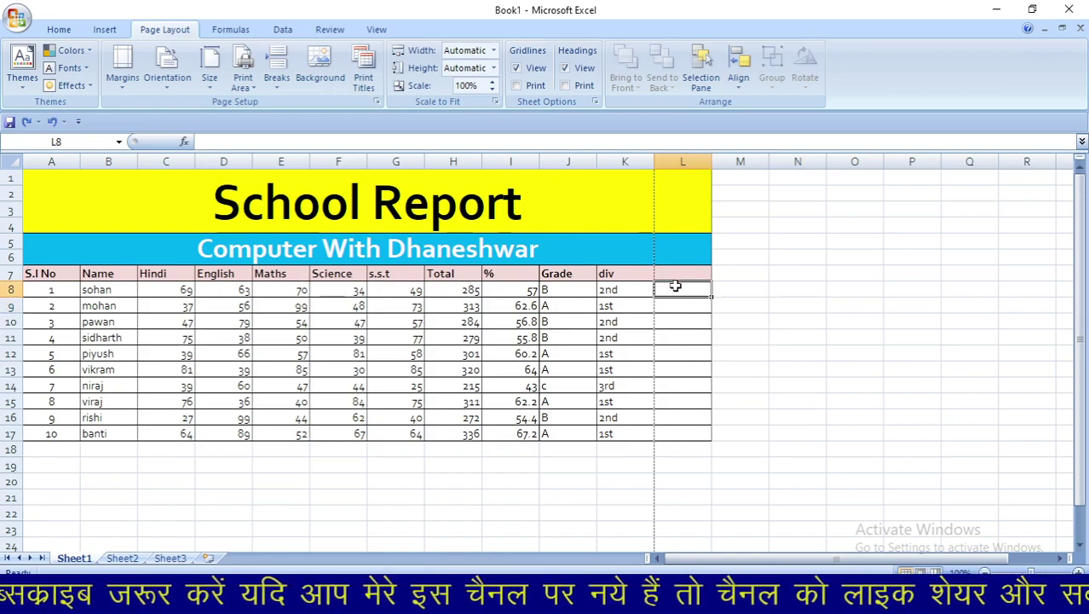
left_click(692, 447)
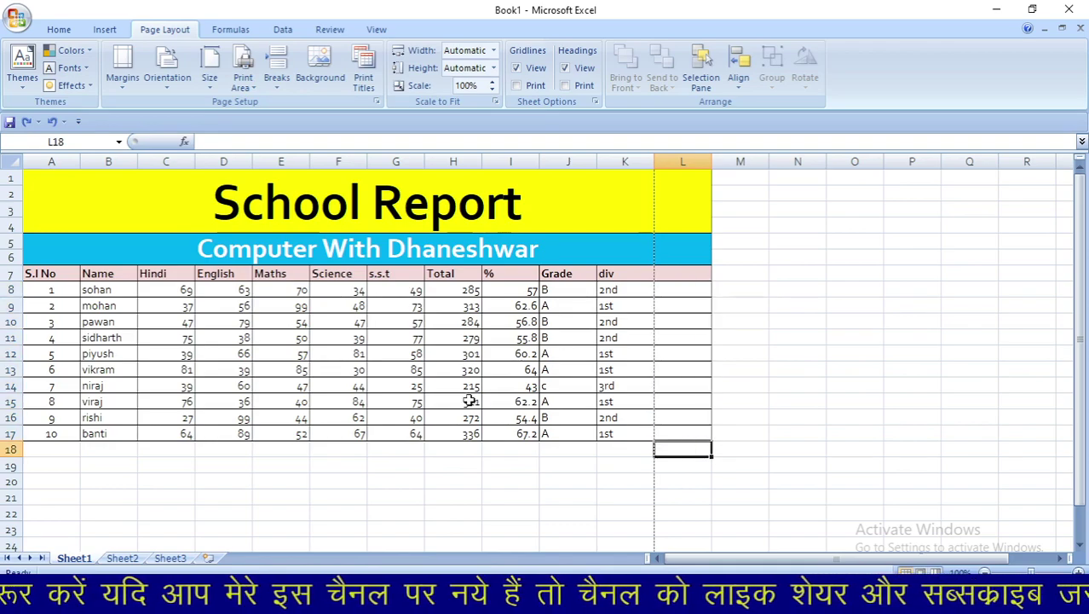
left_click(176, 78)
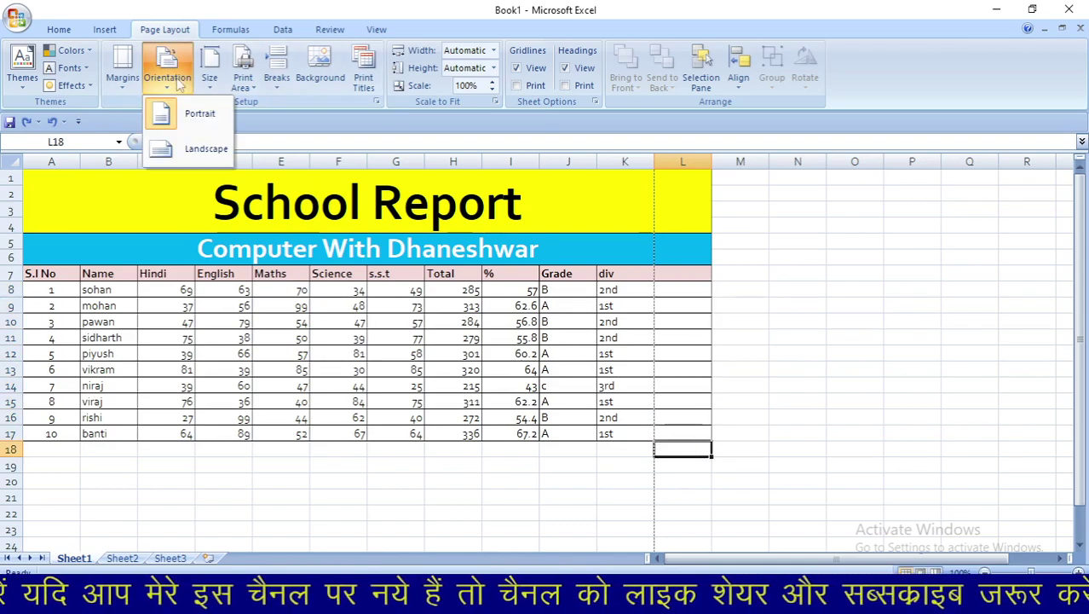
left_click(190, 151)
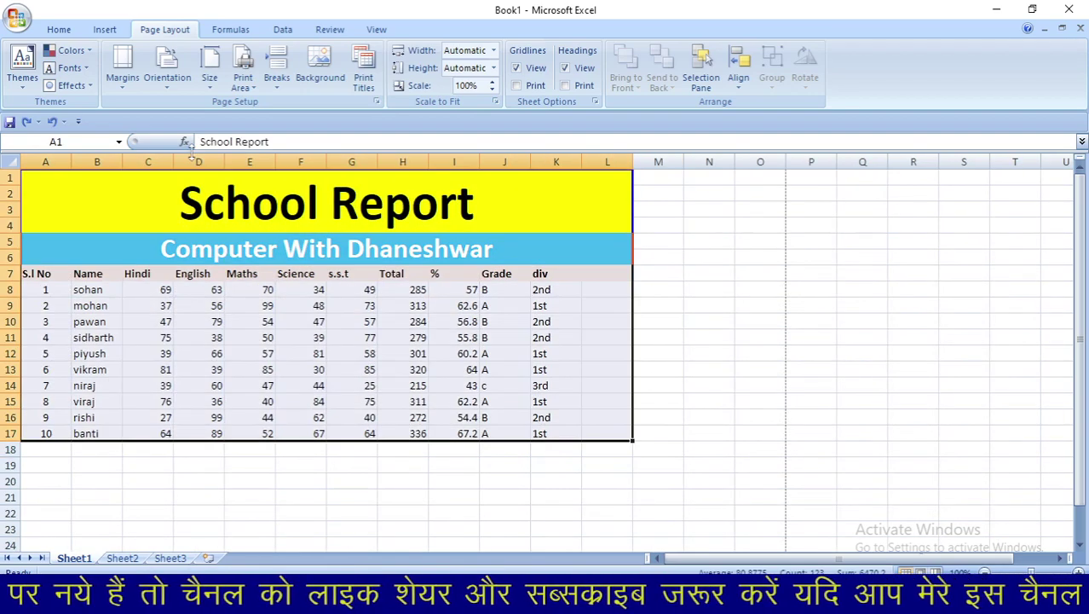
left_click(670, 319)
left_click(167, 76)
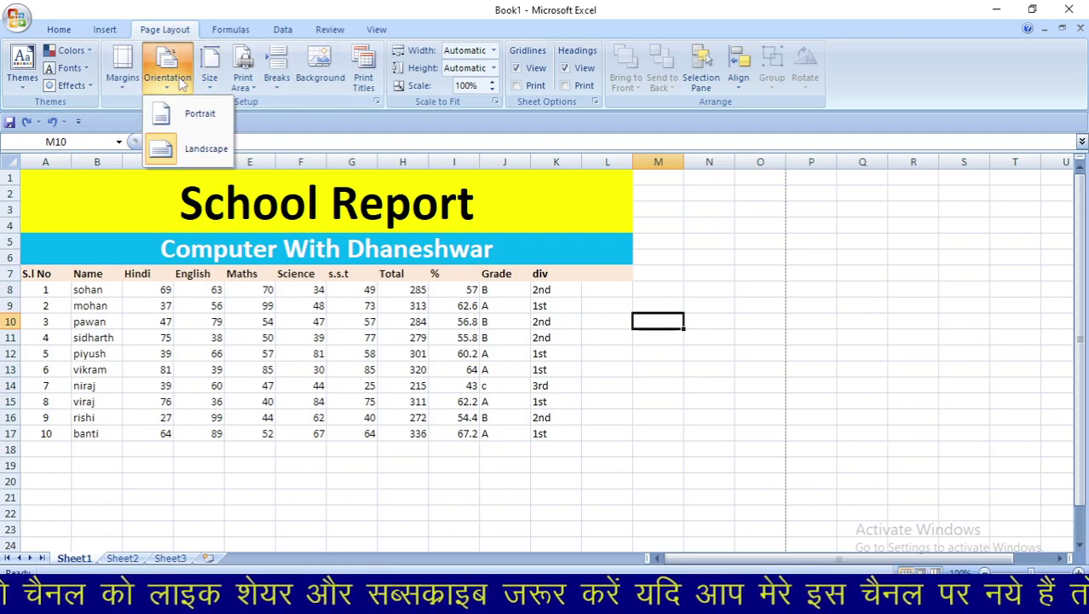
left_click(176, 147)
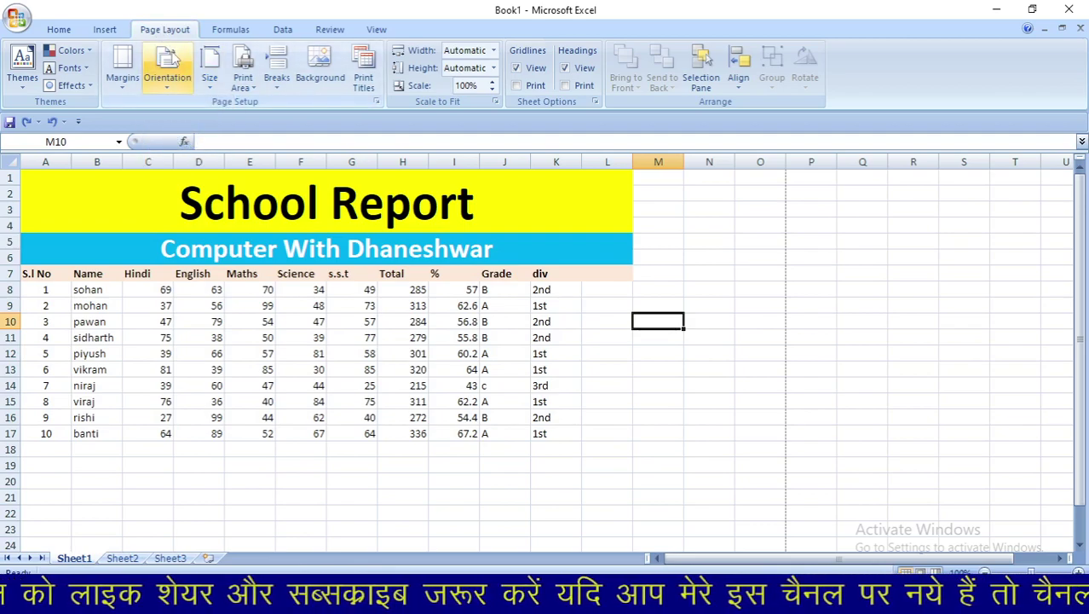
left_click(173, 62)
Put the School Report page back in portrait orientation on A4 paper.
left_click(189, 116)
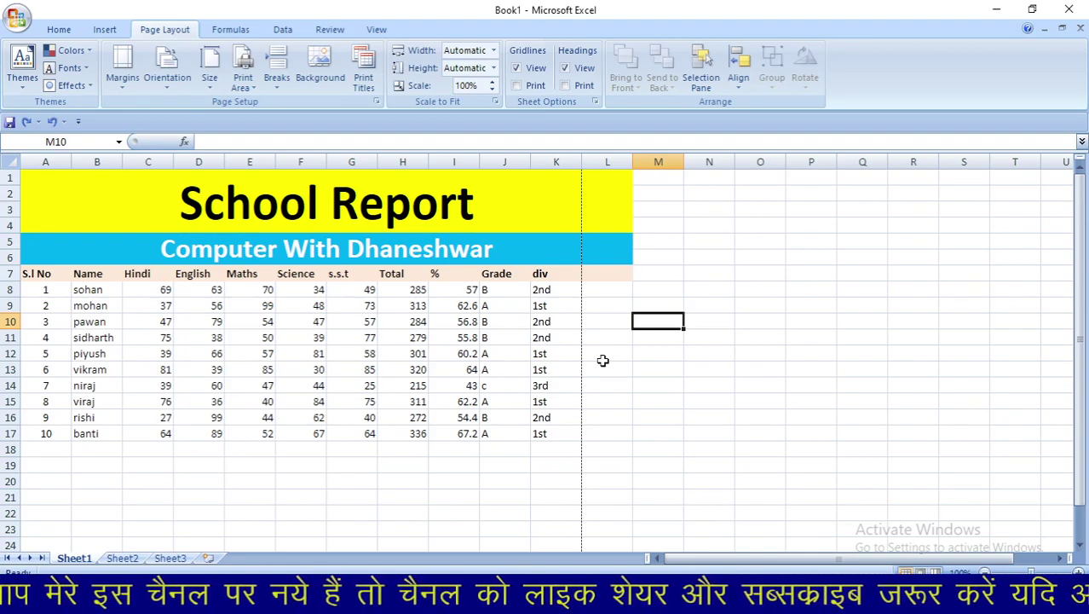
left_click(209, 77)
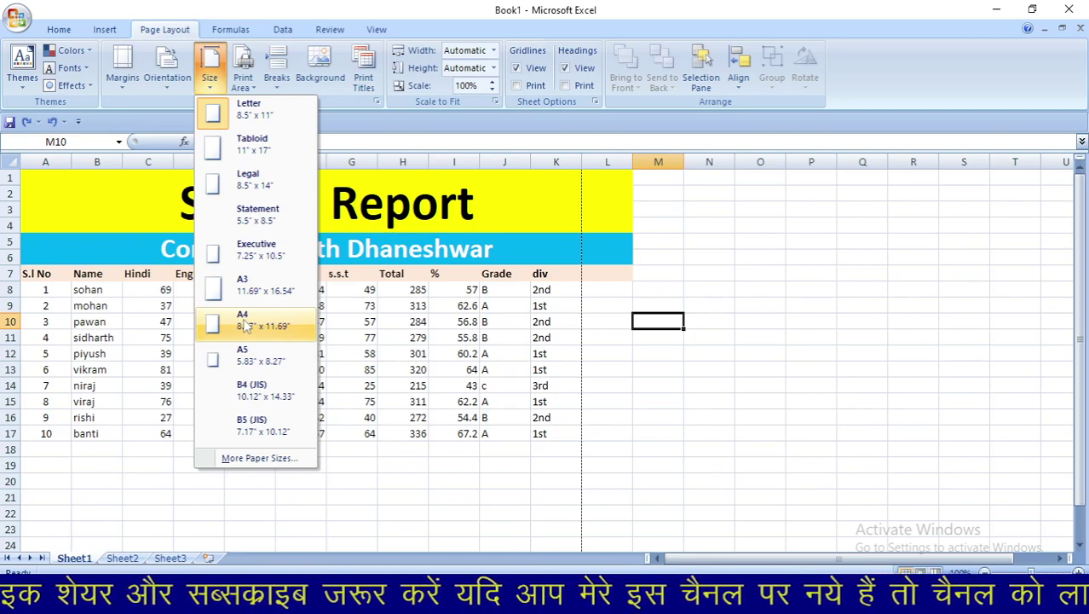
left_click(243, 324)
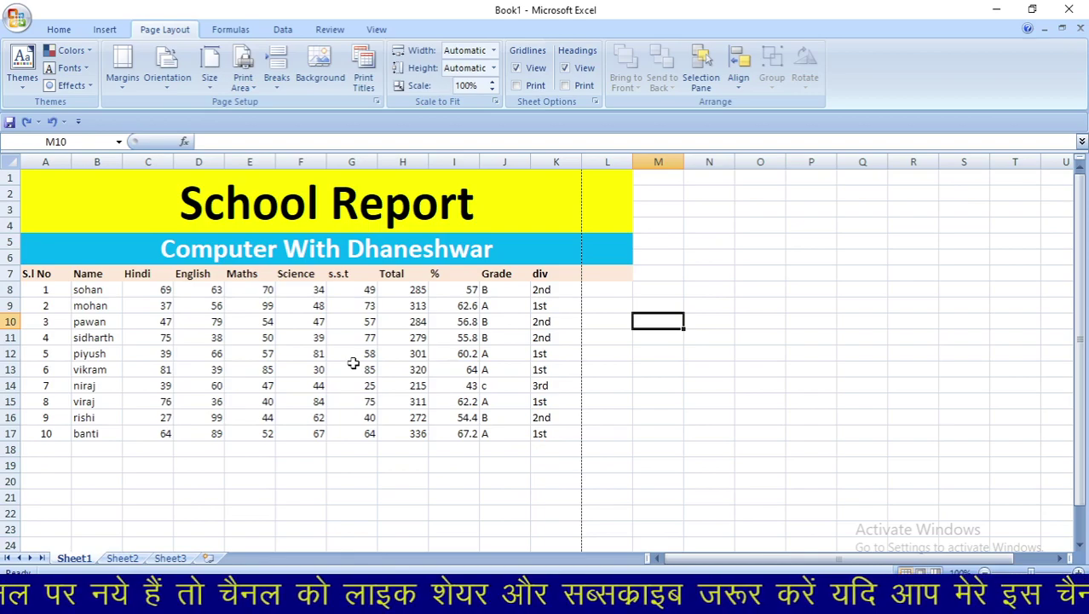
Preview the printout with Ctrl+F2, switch to Page Layout view, and preview it again.
key("ctrl+F2")
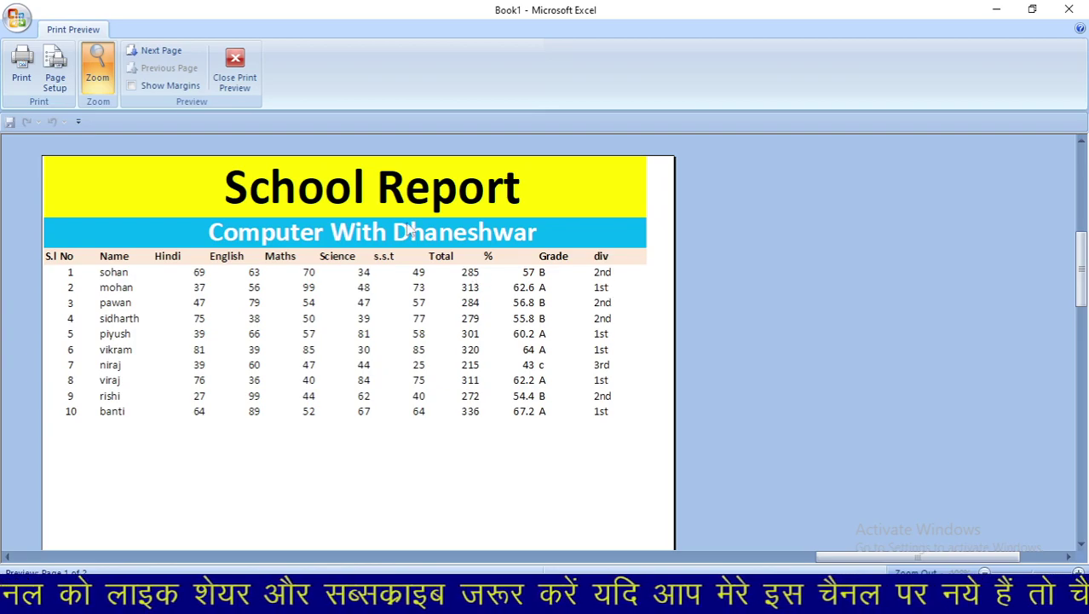
left_click(232, 89)
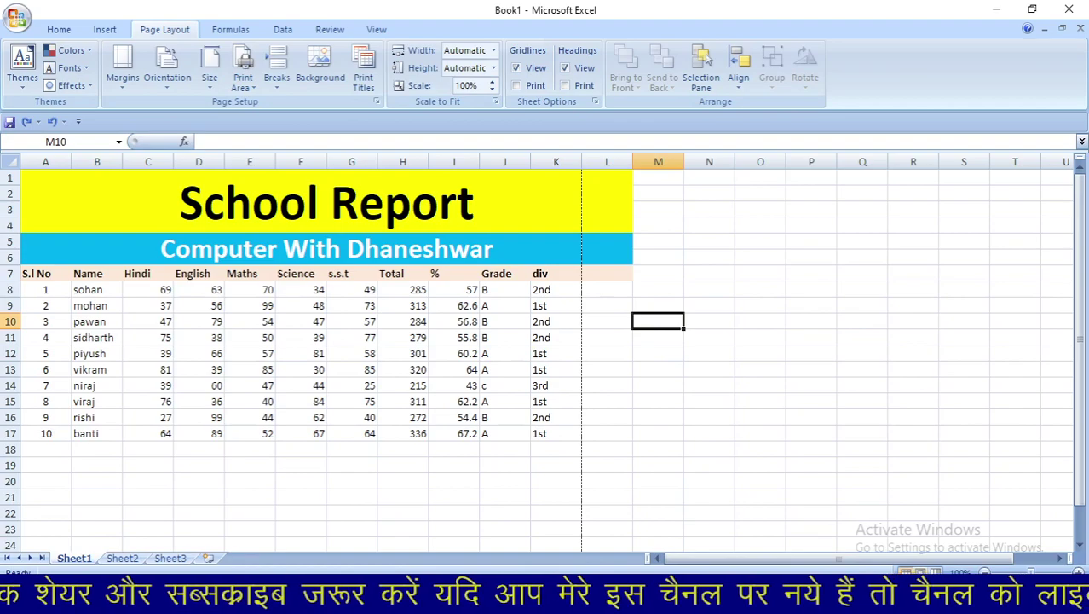
left_click(921, 571)
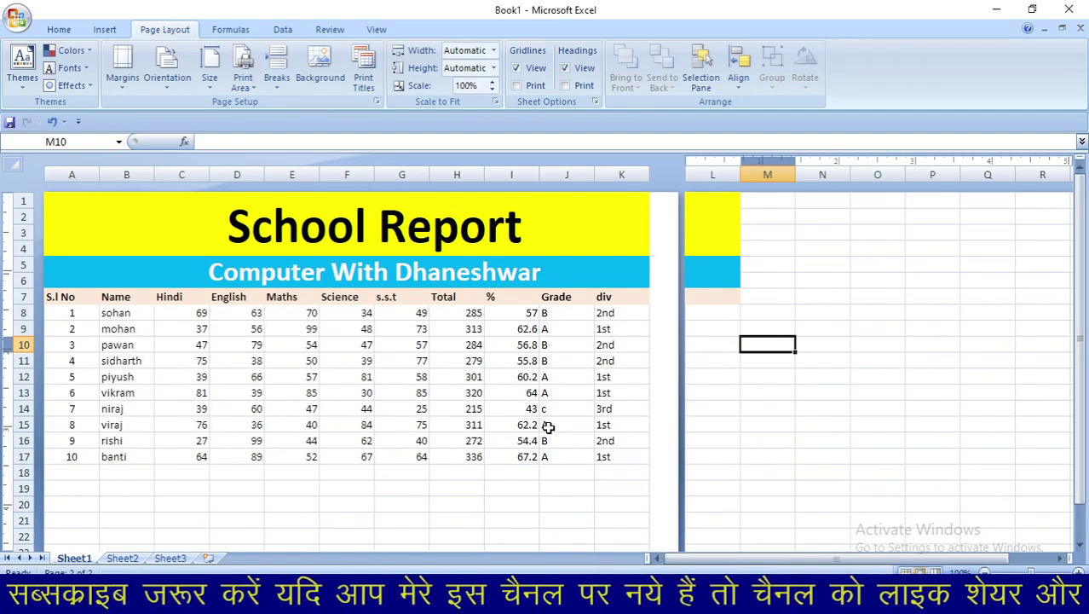
scroll(548, 427, "down", 12)
scroll(548, 427, "up", 12)
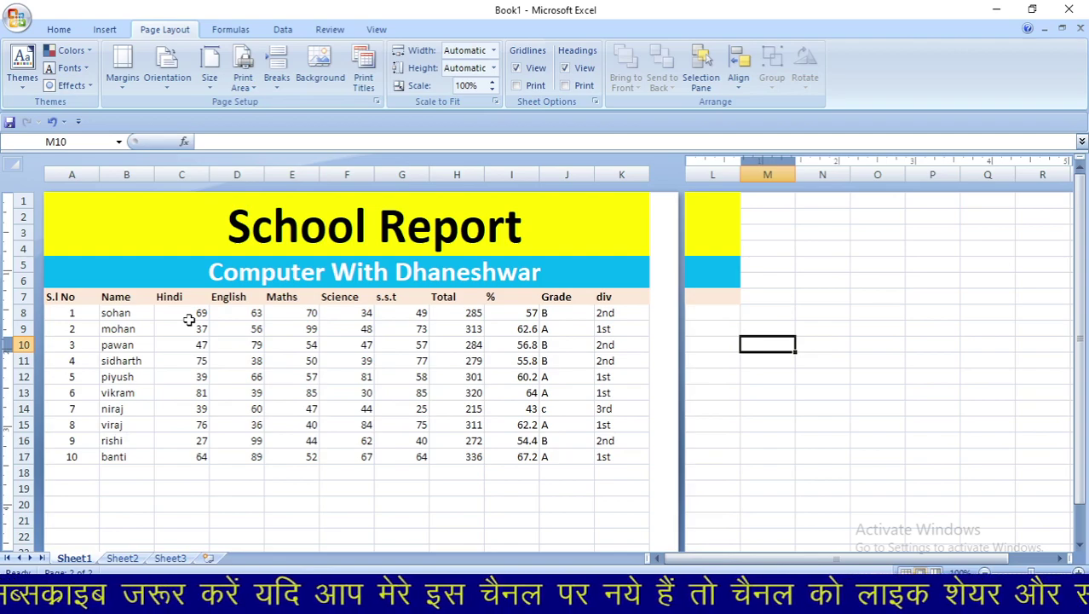
key("ctrl+F2")
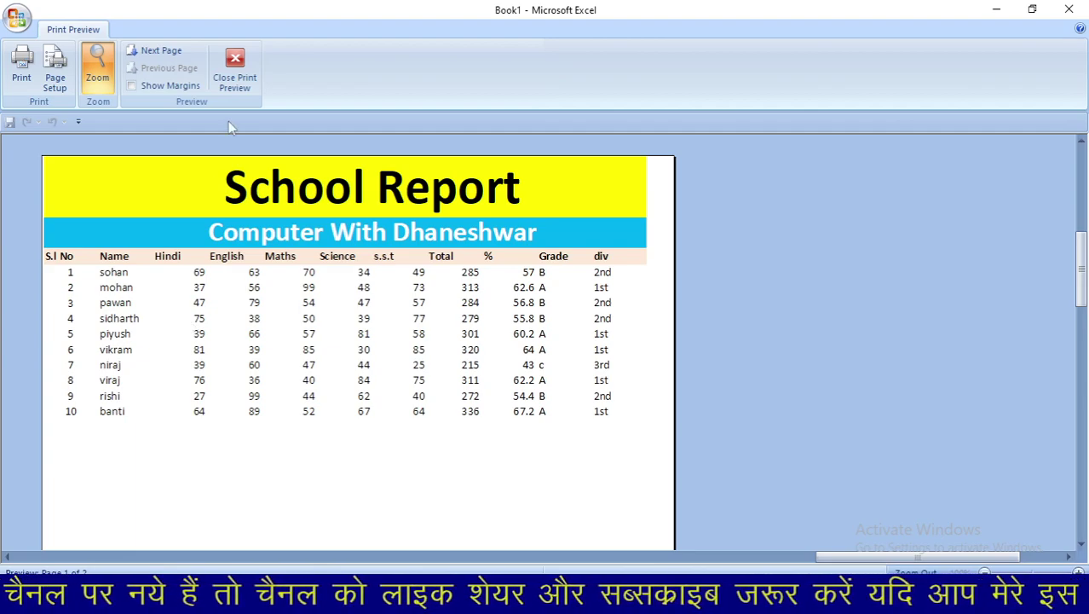
left_click(235, 62)
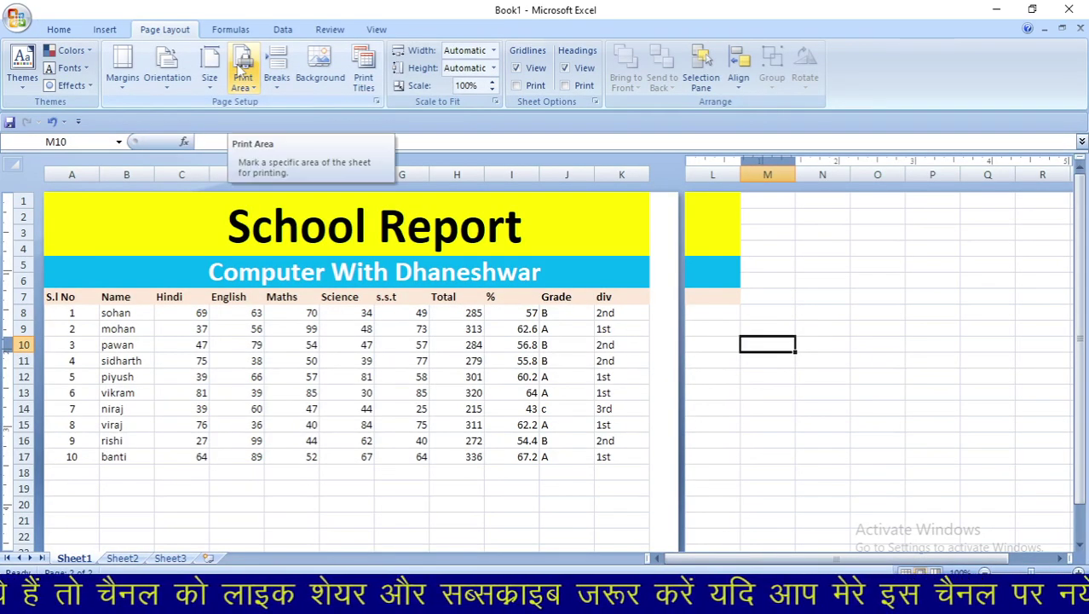
Set a print area, accept the single-cell warning, then select the marks block C7:G17.
left_click(242, 70)
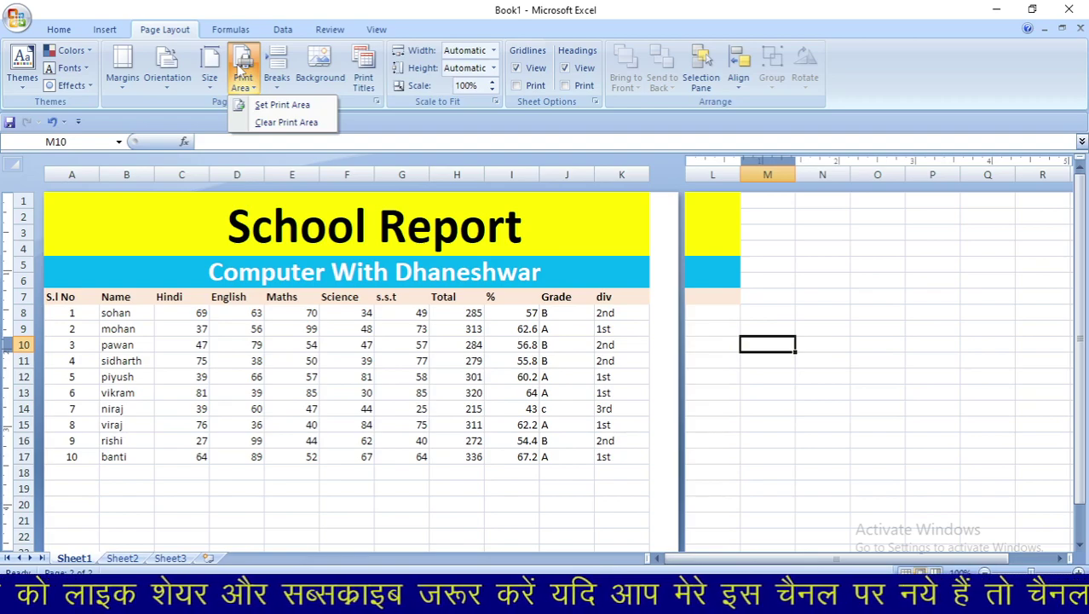
left_click(284, 105)
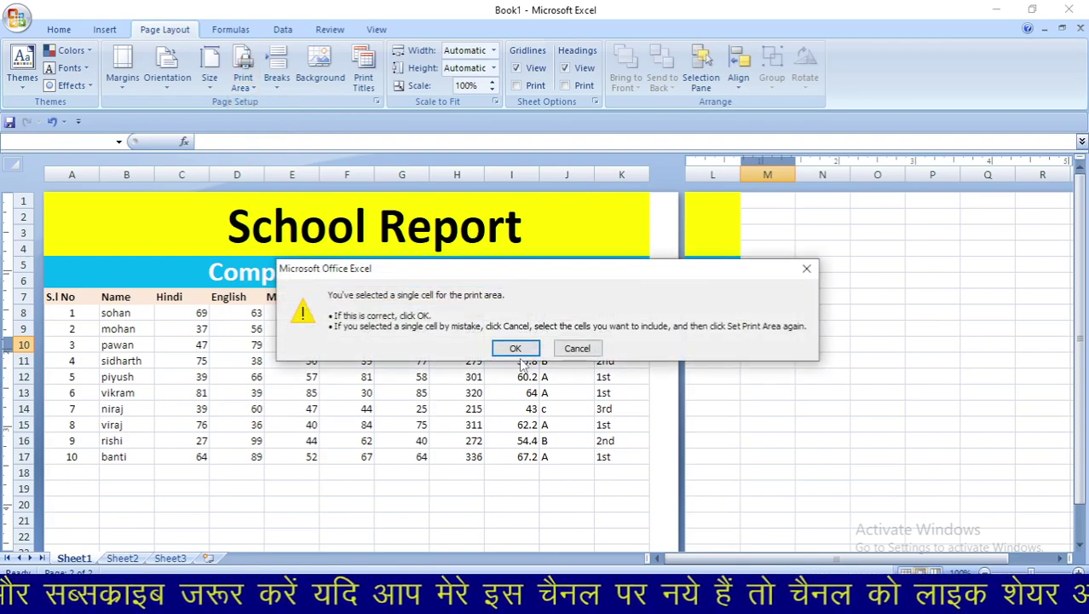
left_click(515, 348)
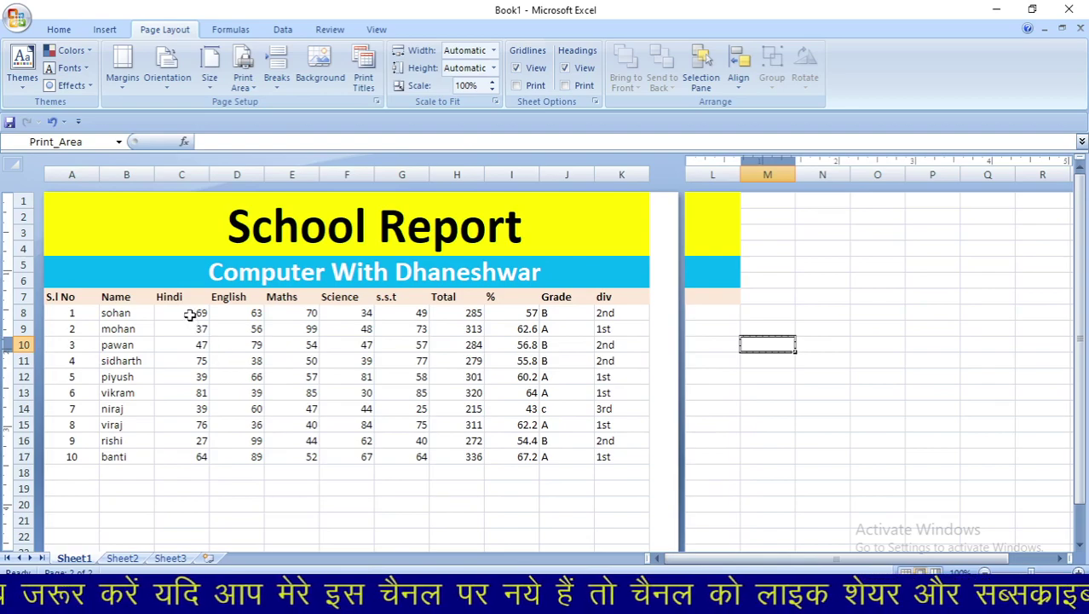
left_click_drag(170, 294, 420, 459)
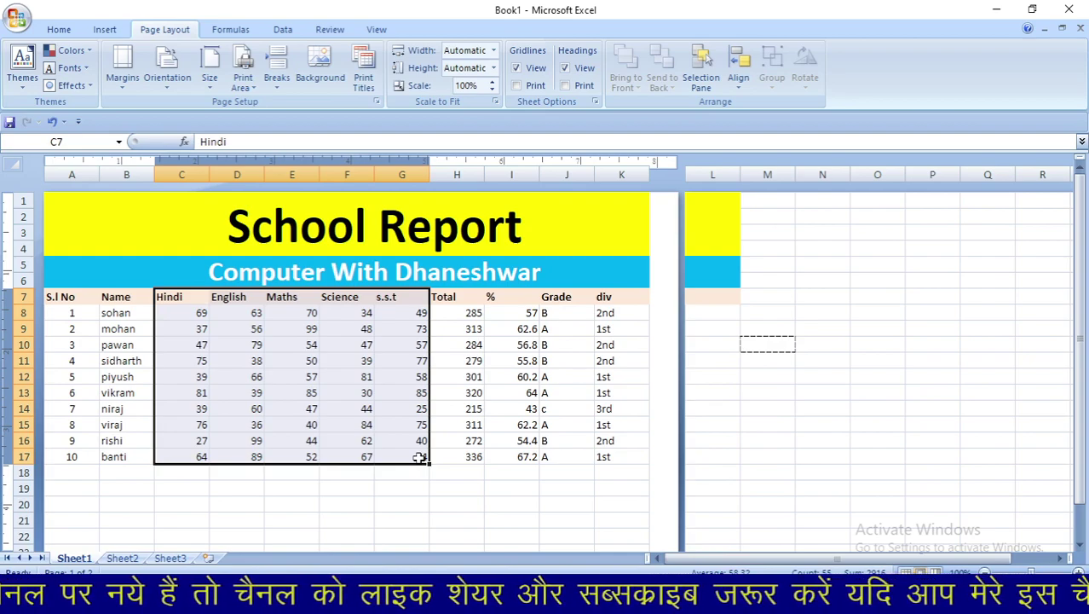
Set C7:G17 as the print area and check it alone in Print Preview.
left_click(243, 68)
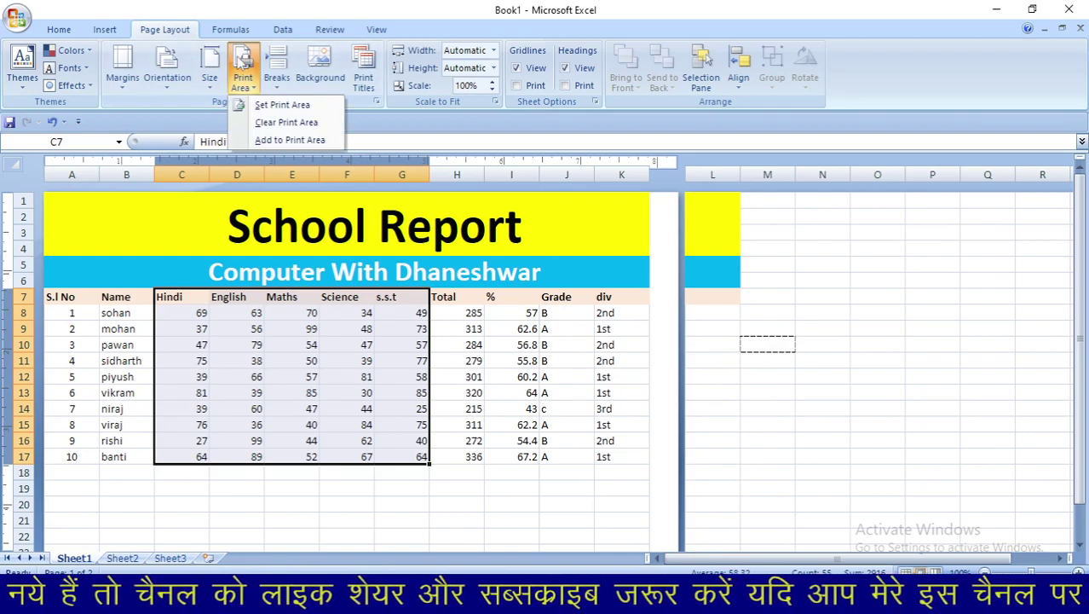
left_click(263, 104)
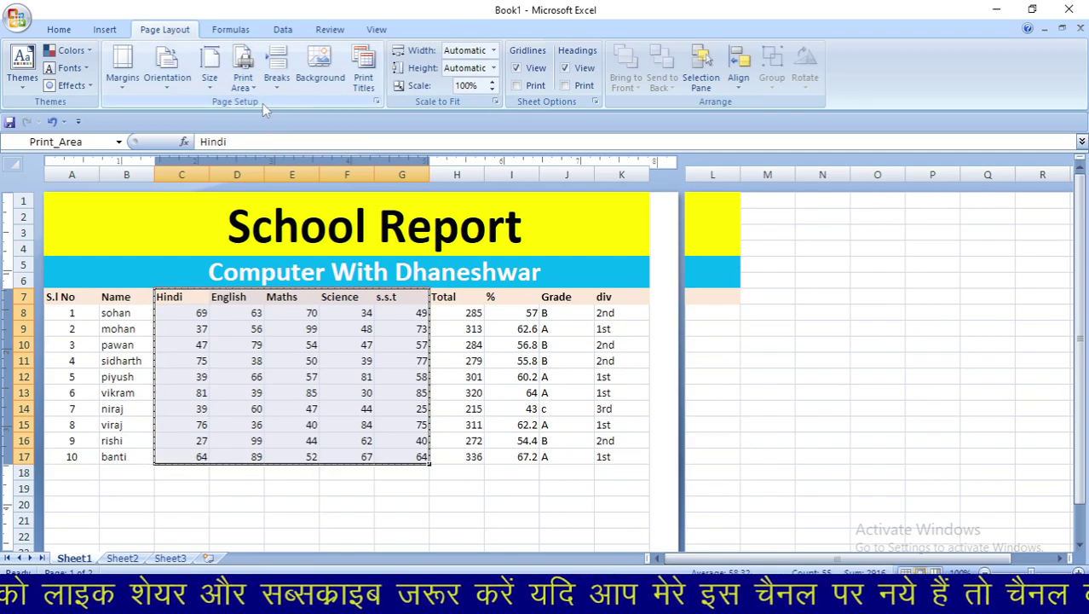
key("ctrl+F2")
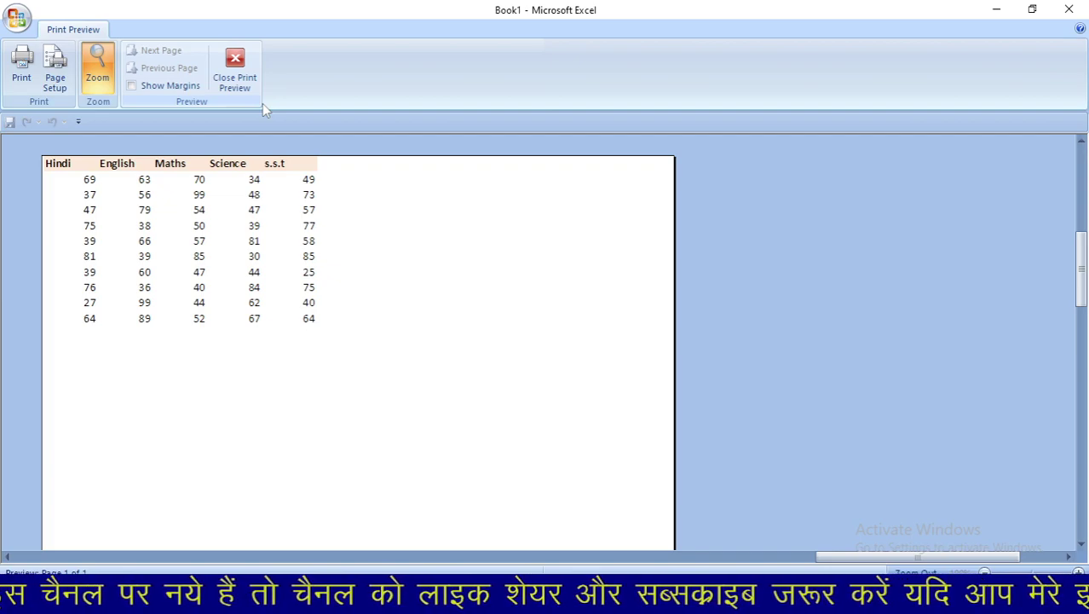
left_click(237, 70)
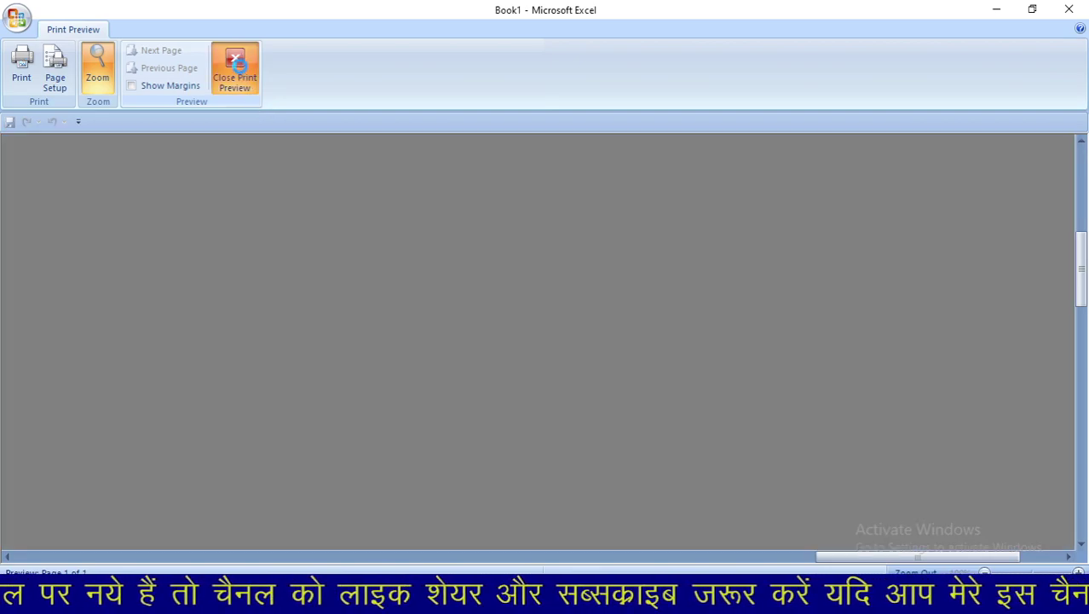
left_click(242, 68)
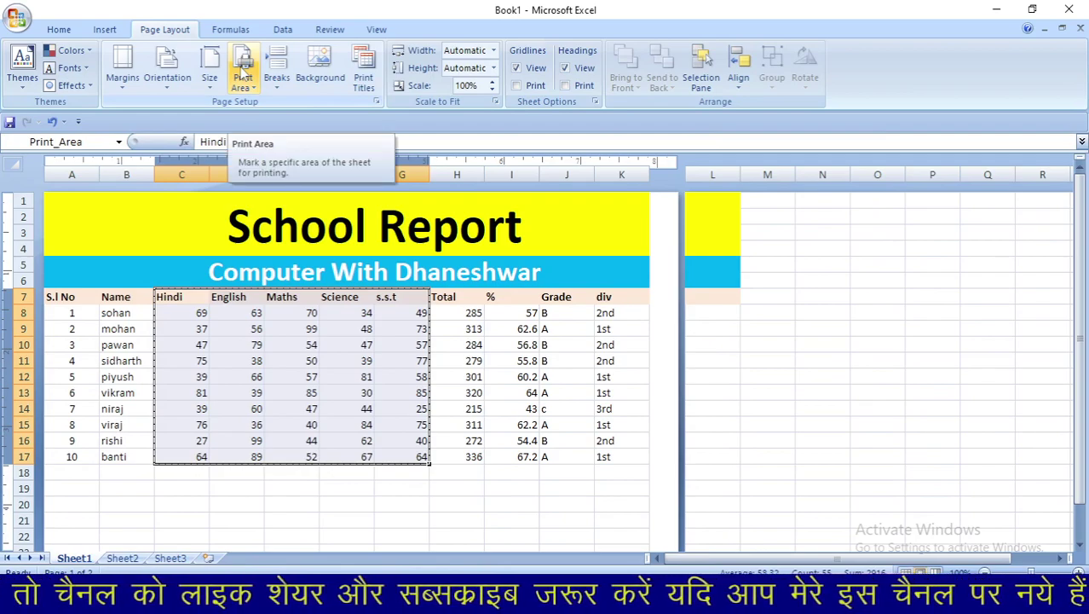
Clear the print area and deselect the marks block by picking an empty cell.
left_click(253, 88)
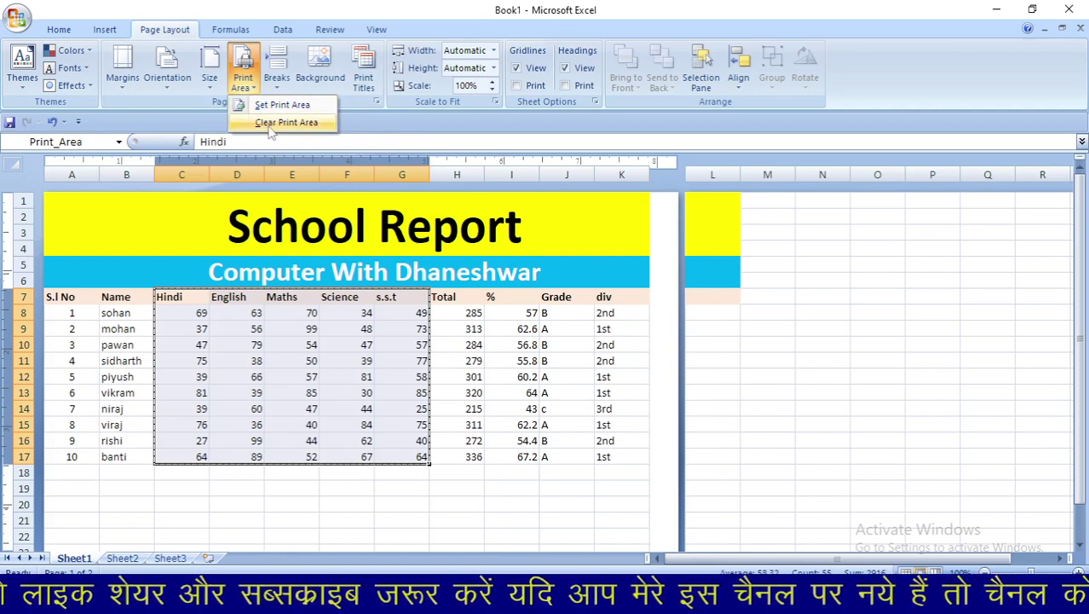
left_click(267, 123)
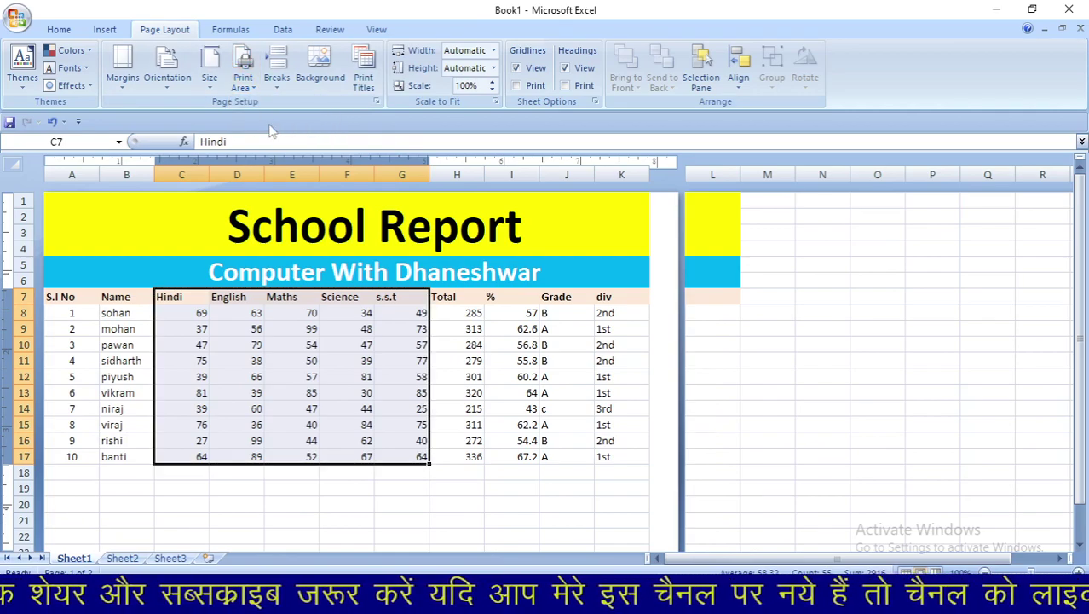
left_click(476, 487)
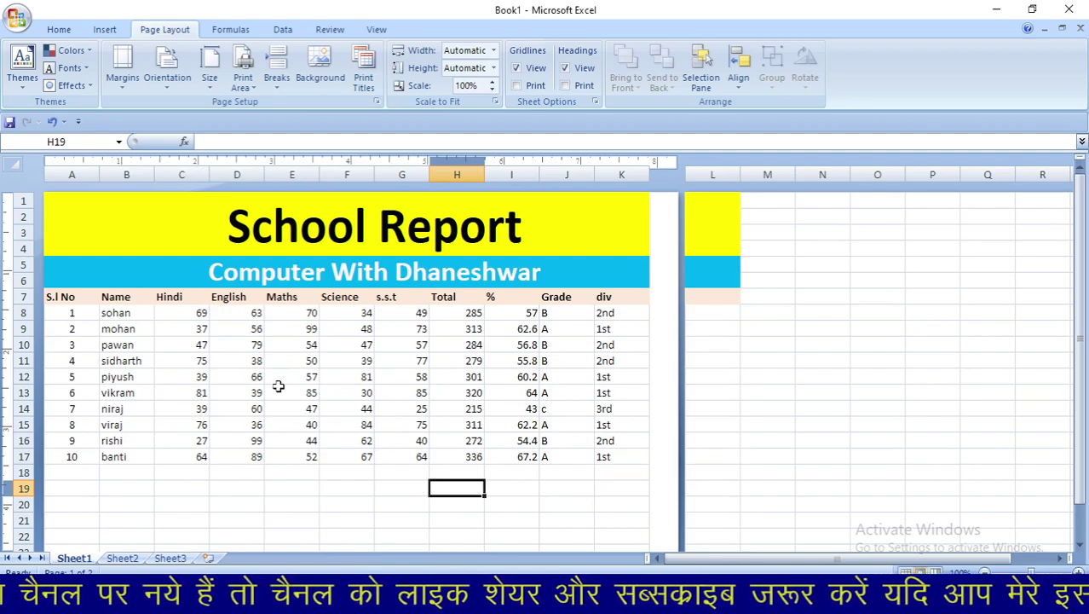
left_click(175, 297)
left_click_drag(175, 296, 349, 377)
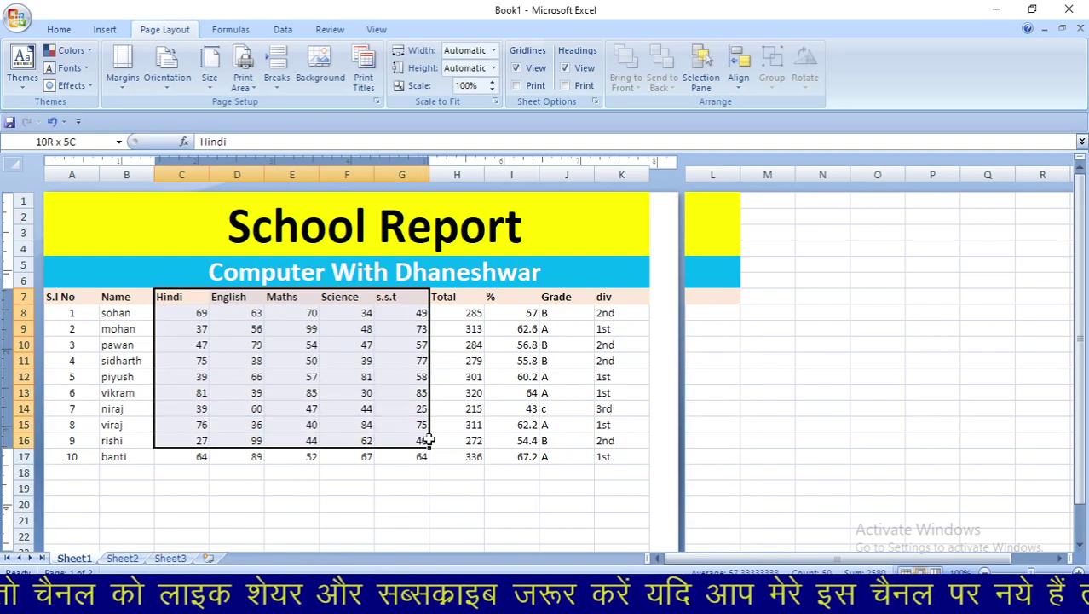
left_click_drag(348, 378, 429, 458)
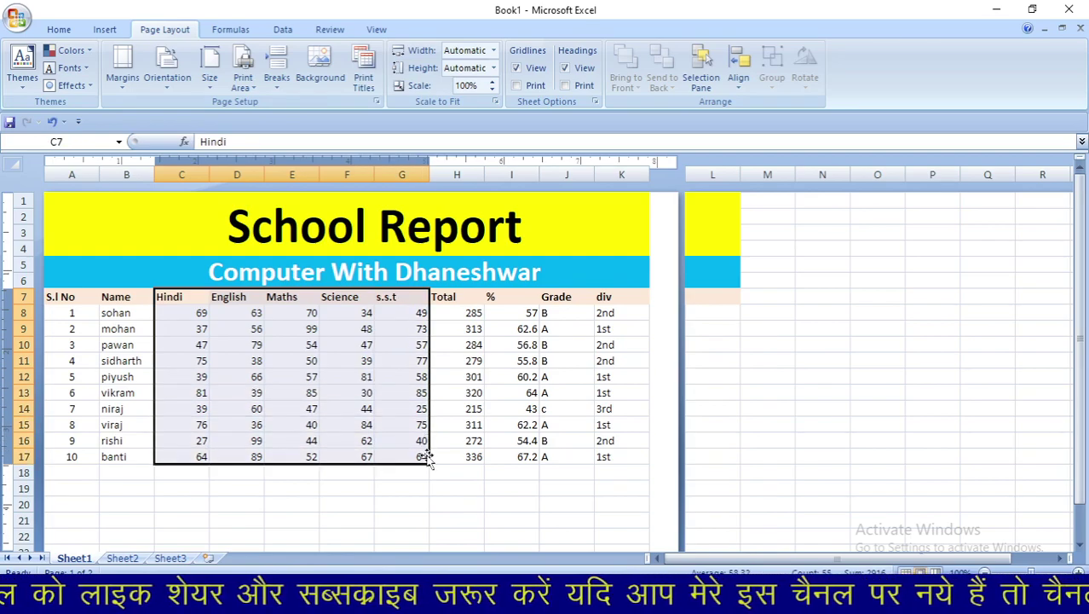
left_click(242, 85)
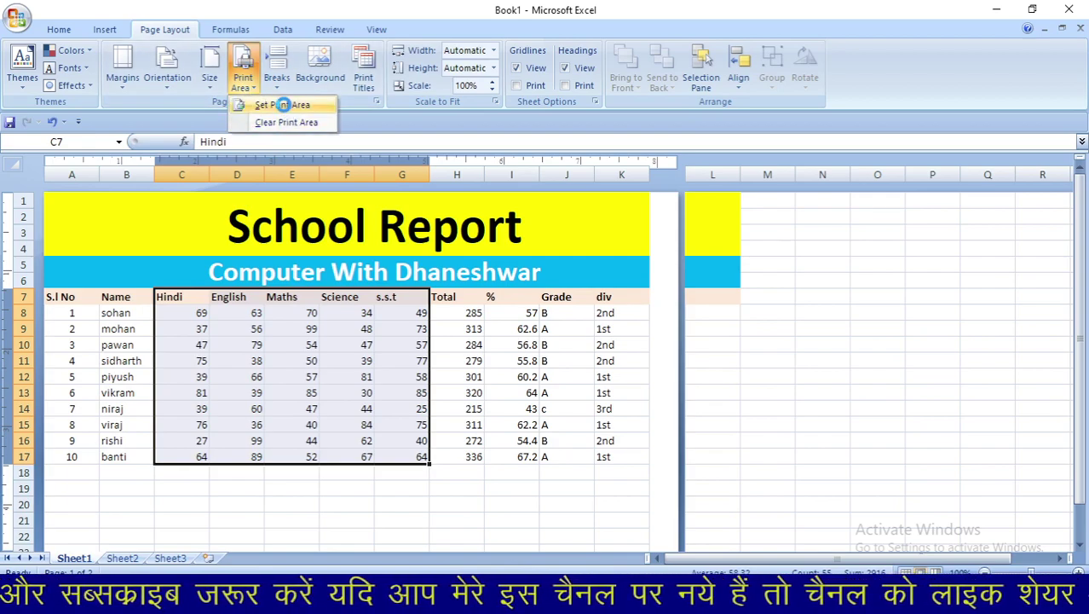
left_click(284, 105)
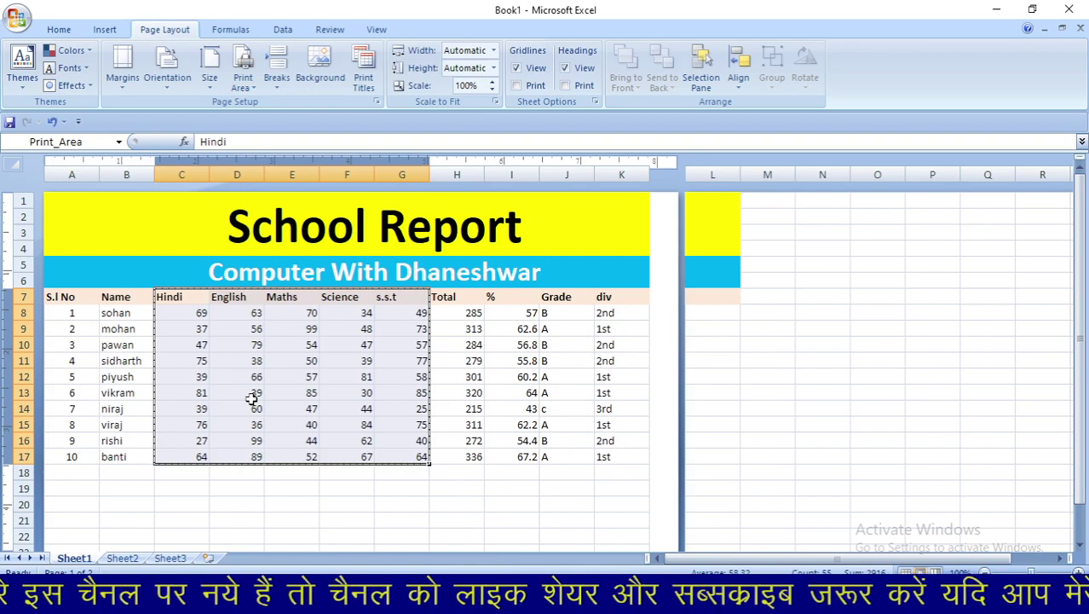
key("ctrl+F2")
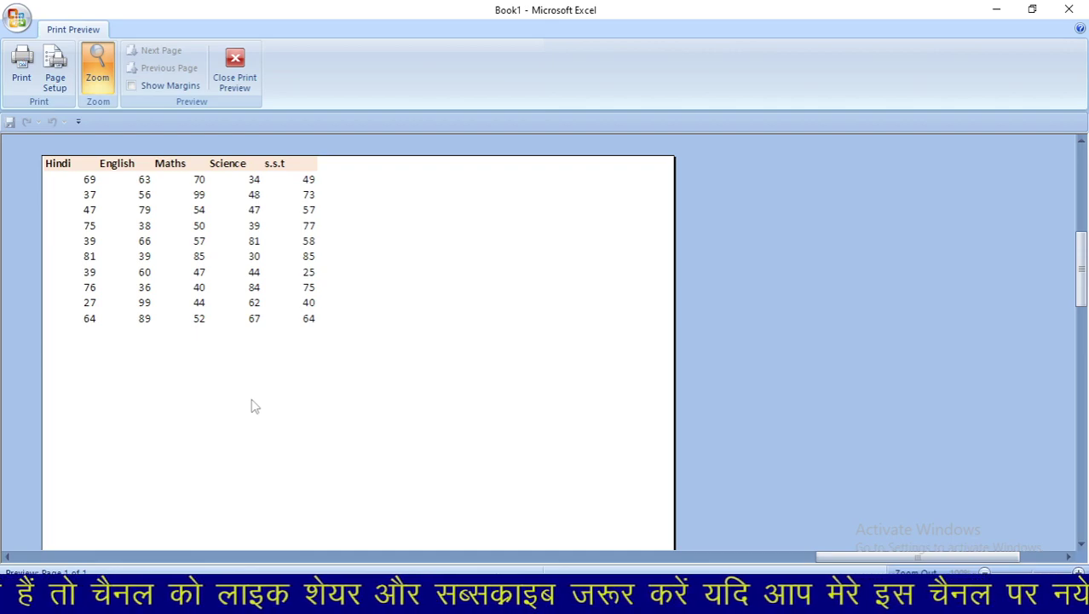
left_click(235, 72)
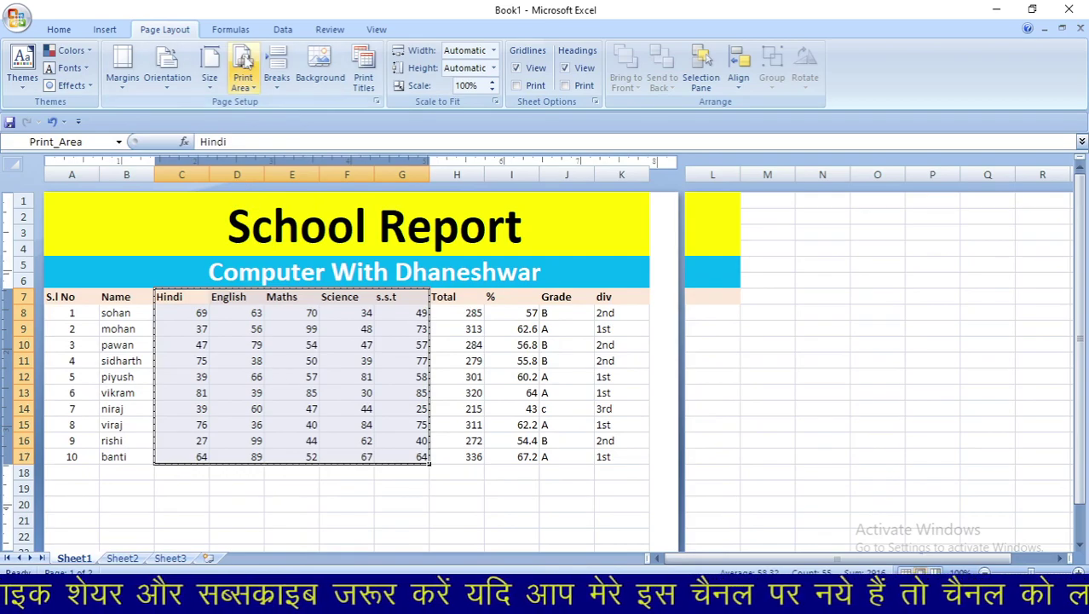
left_click(247, 85)
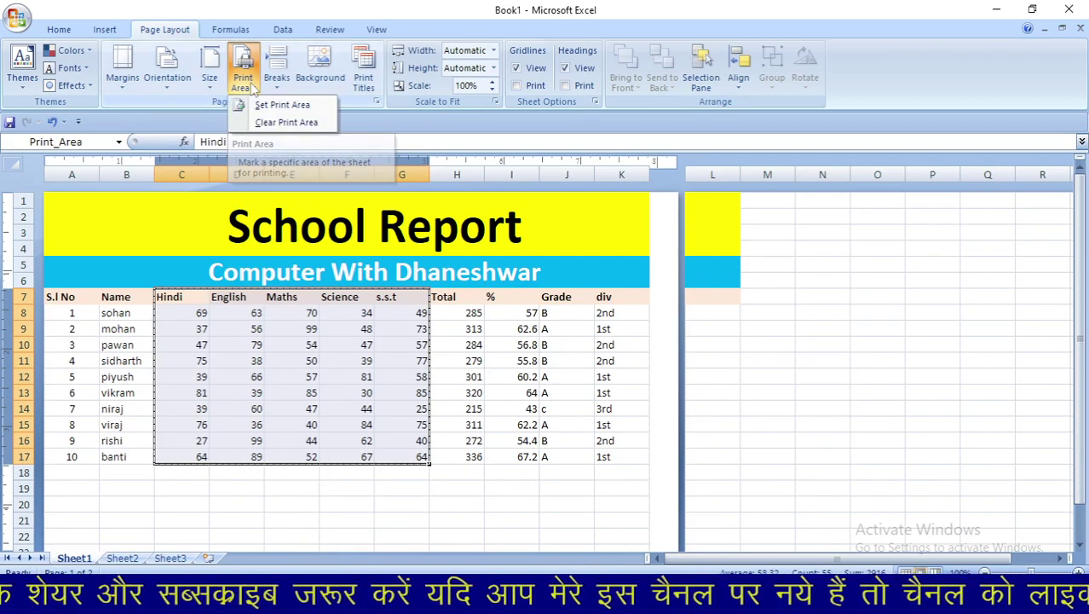
left_click(279, 122)
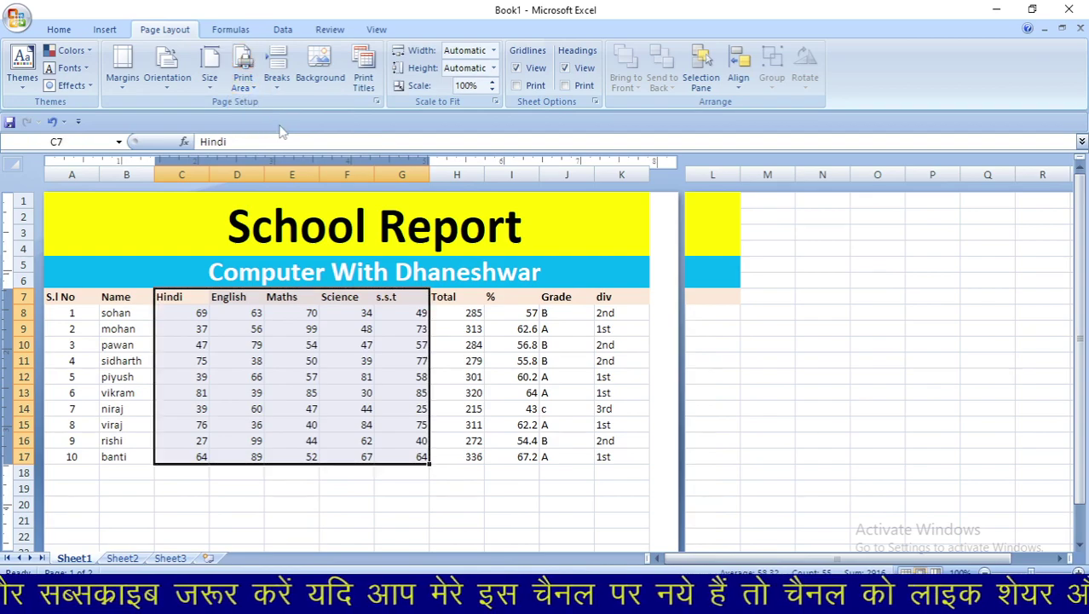
left_click(489, 485)
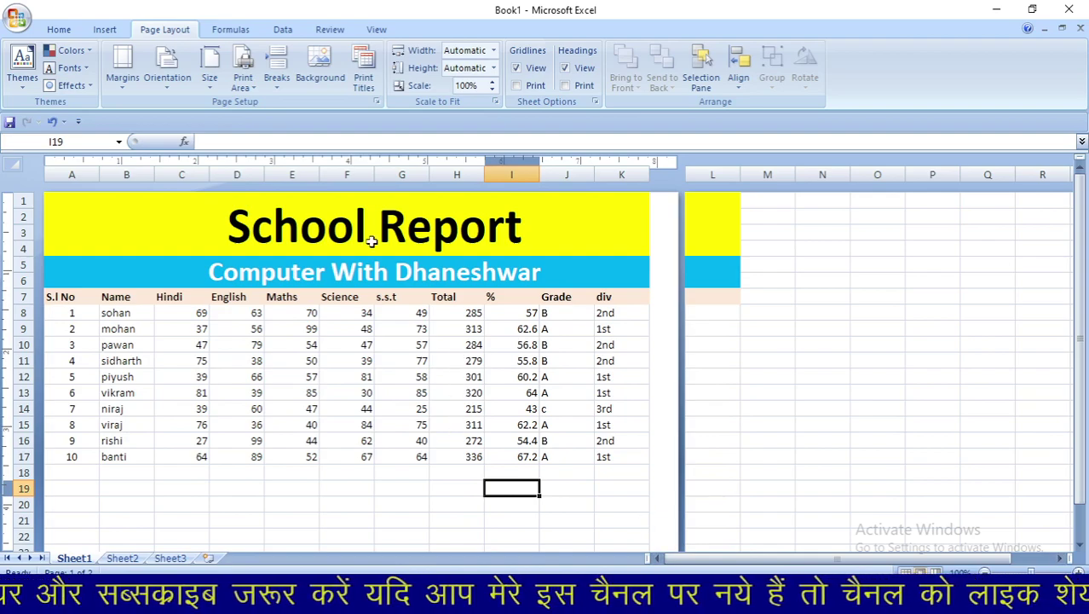
left_click(278, 74)
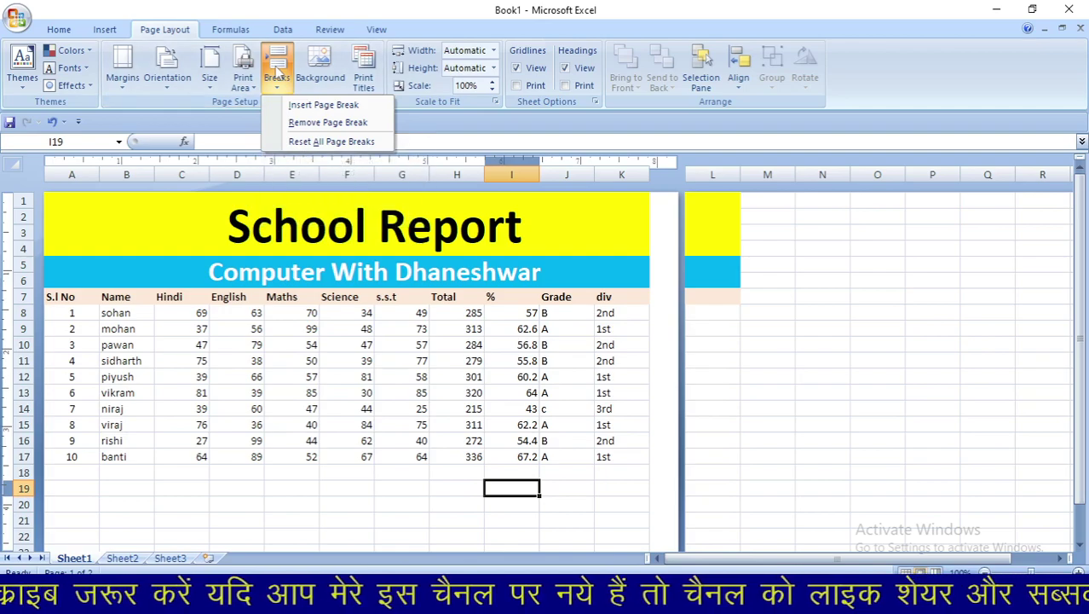
left_click(320, 106)
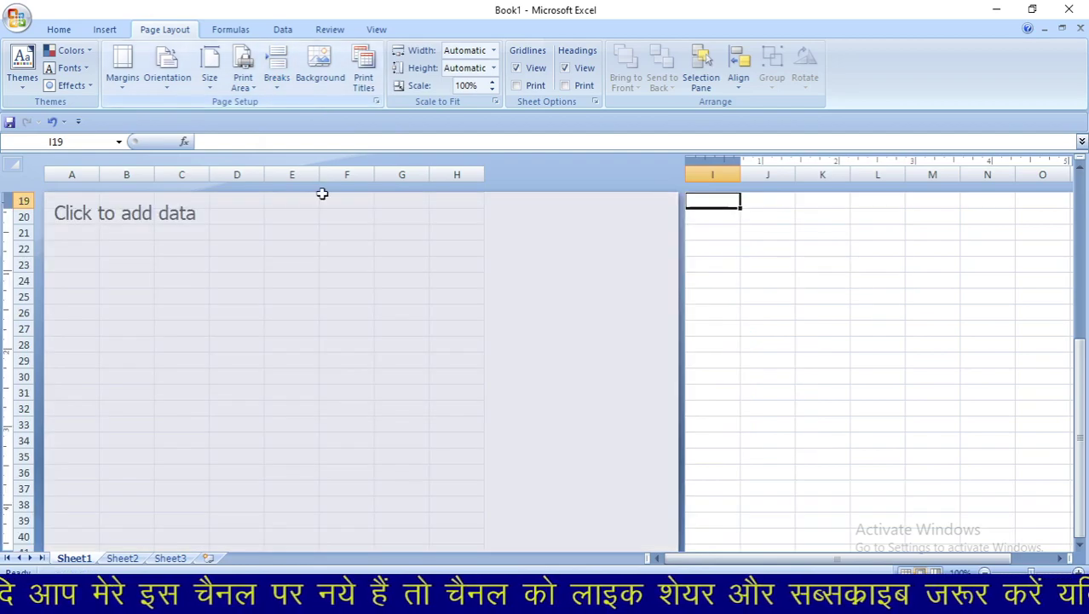
scroll(309, 270, "up", 6)
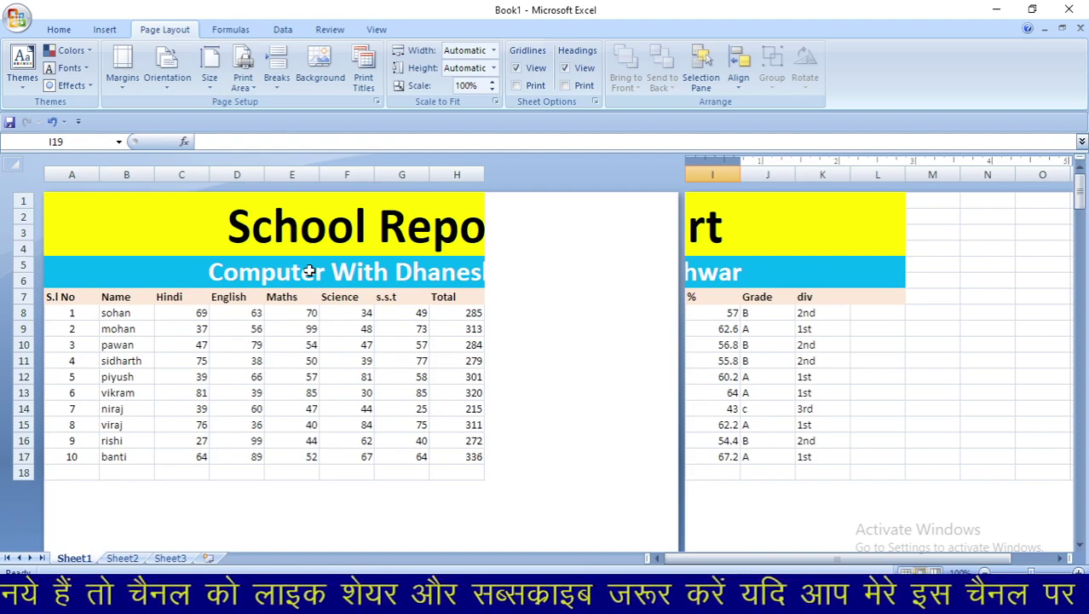
key("ctrl+F2")
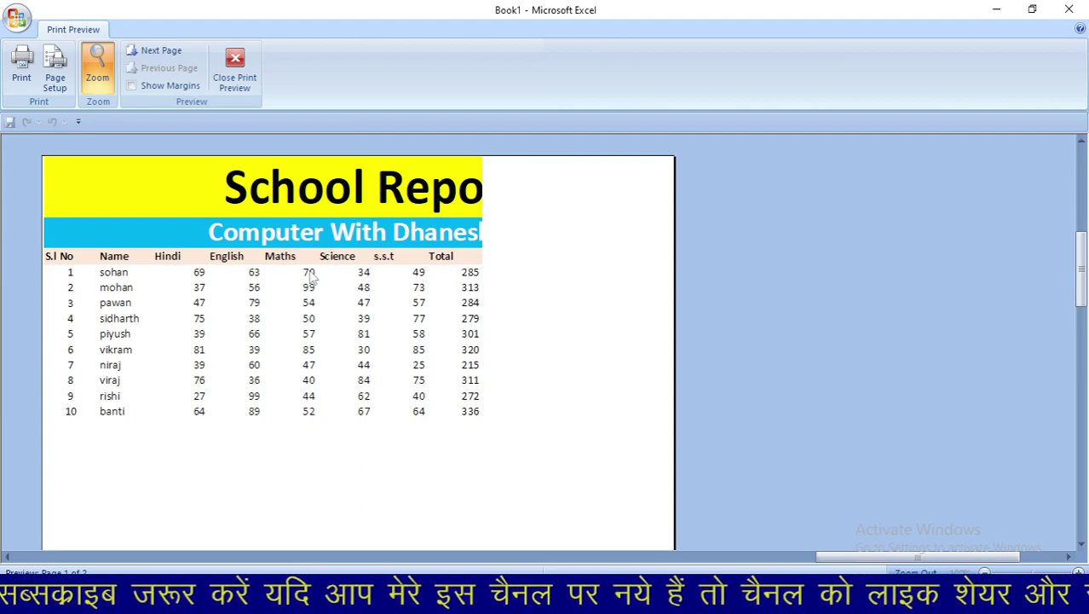
left_click(163, 55)
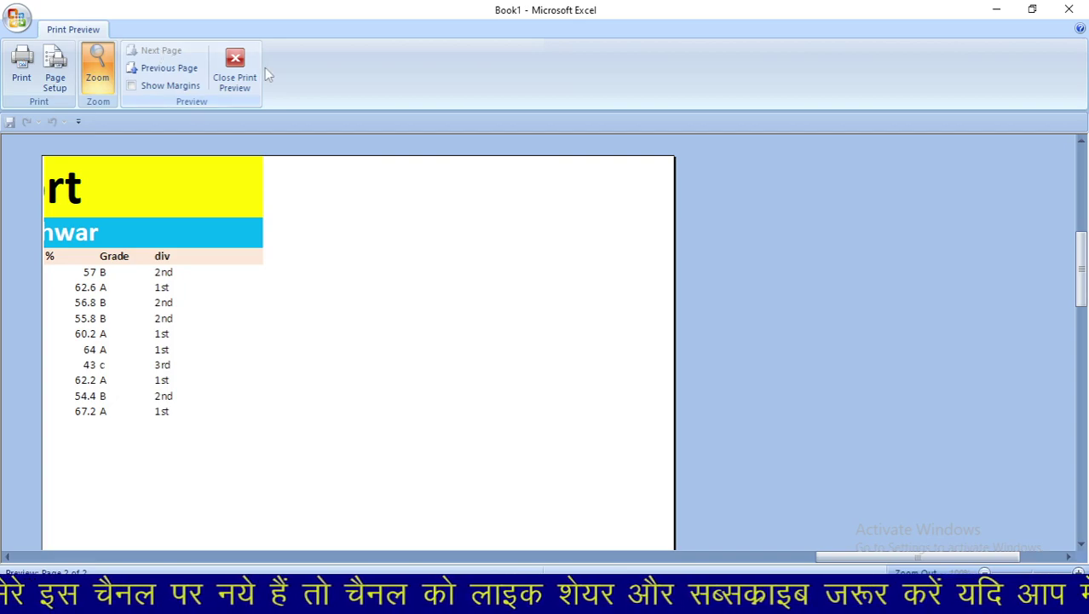
left_click(234, 68)
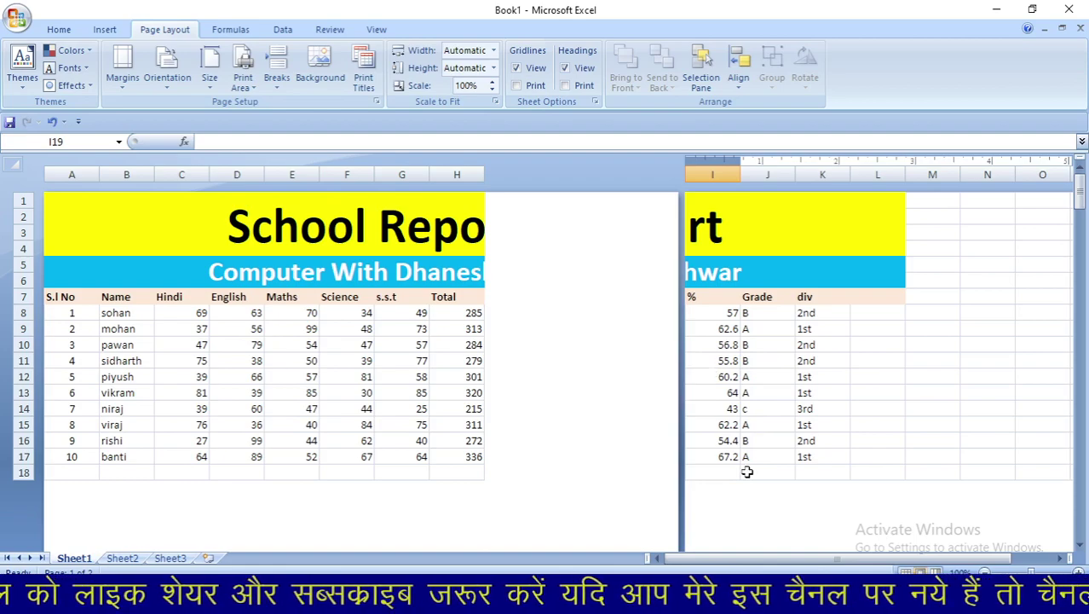
scroll(746, 472, "down", 5)
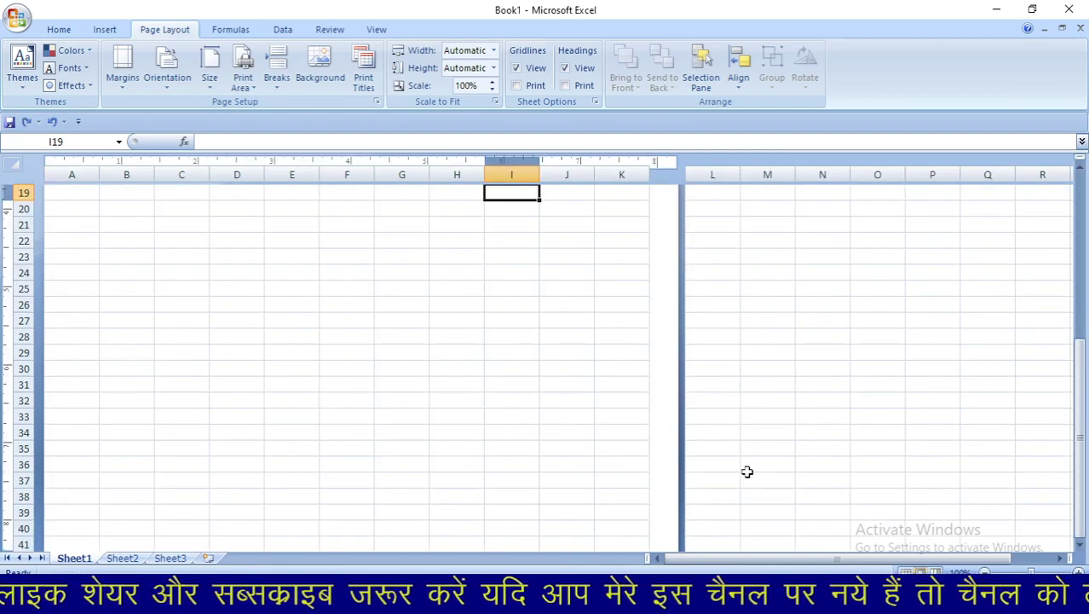
scroll(747, 471, "down", 10)
scroll(747, 471, "down", 15)
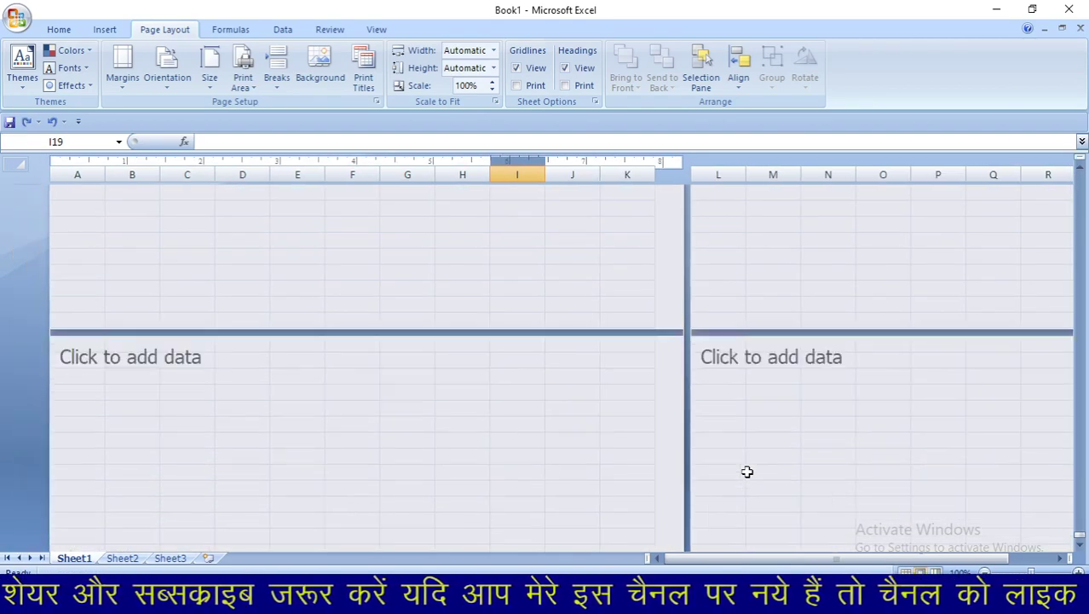
scroll(747, 471, "down", 15)
scroll(747, 471, "down", 15)
scroll(747, 471, "down", 10)
scroll(747, 471, "down", 15)
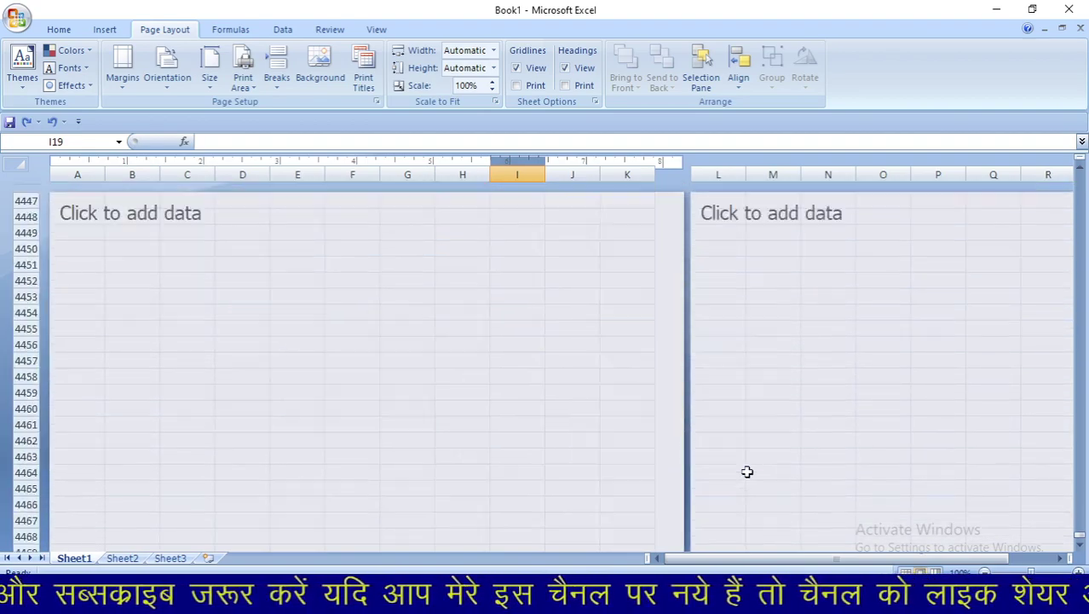
scroll(746, 472, "up", 15)
scroll(747, 471, "up", 15)
scroll(747, 472, "up", 15)
scroll(747, 473, "up", 15)
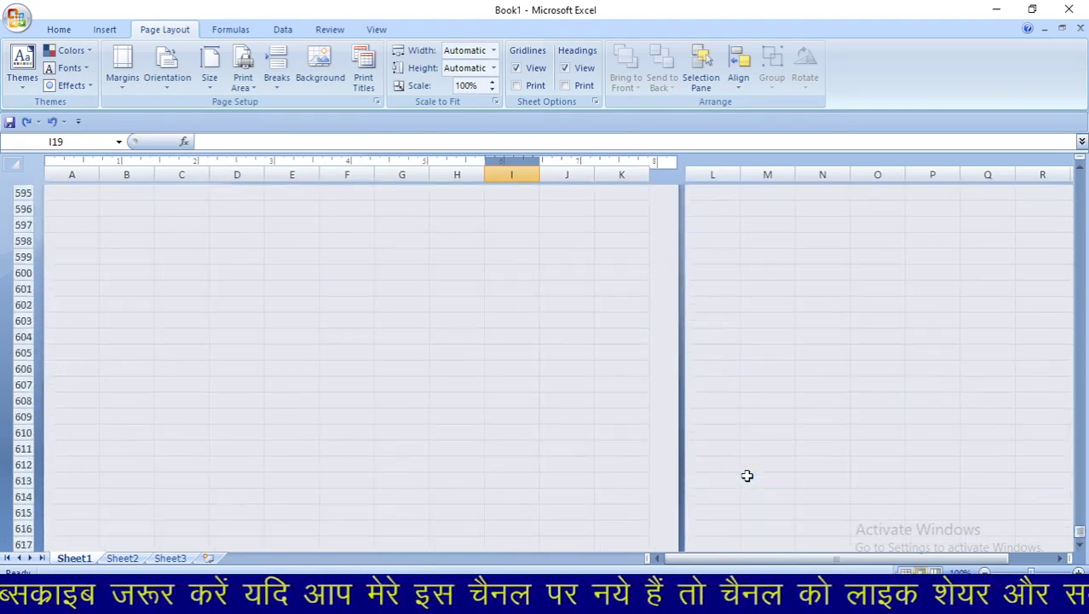
scroll(772, 426, "down", 10)
scroll(768, 408, "down", 10)
scroll(769, 403, "down", 15)
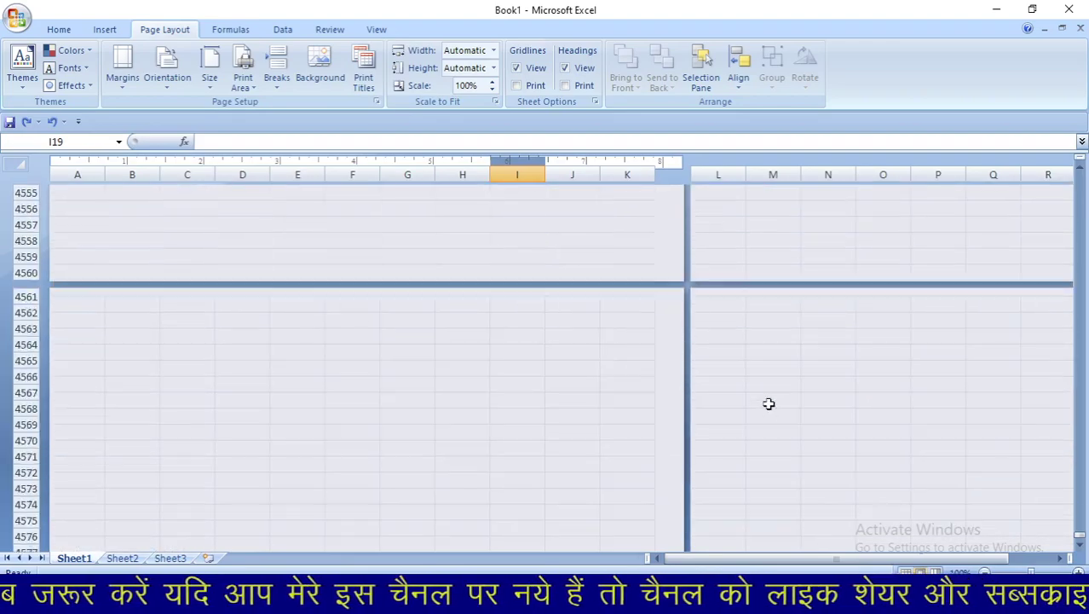
scroll(769, 404, "down", 15)
scroll(767, 396, "down", 15)
scroll(767, 394, "down", 15)
scroll(765, 391, "down", 15)
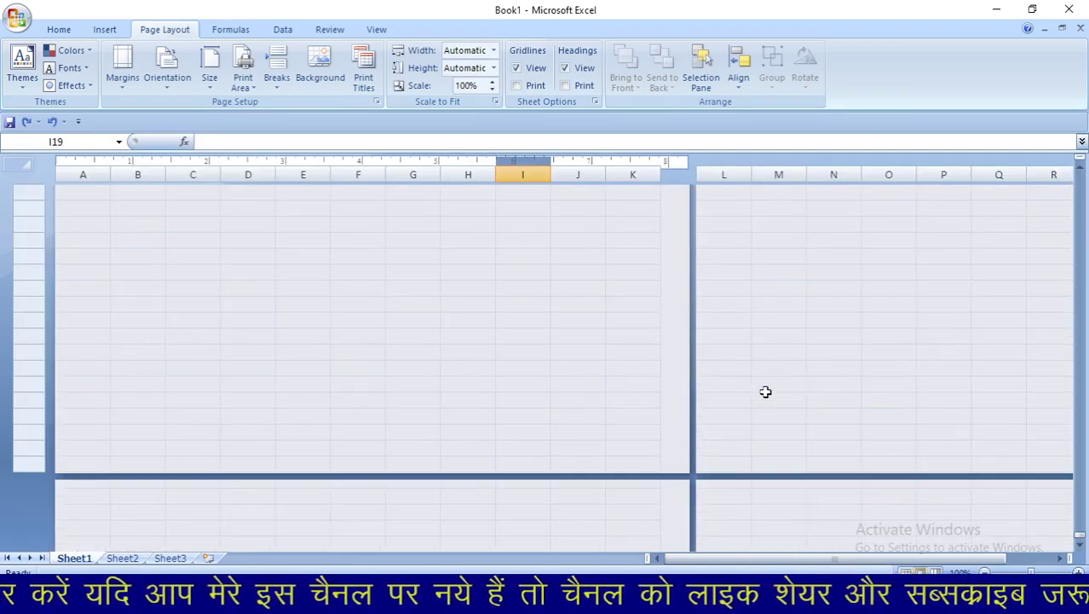
scroll(766, 391, "down", 15)
scroll(765, 392, "down", 15)
scroll(765, 392, "down", 10)
scroll(765, 391, "down", 5)
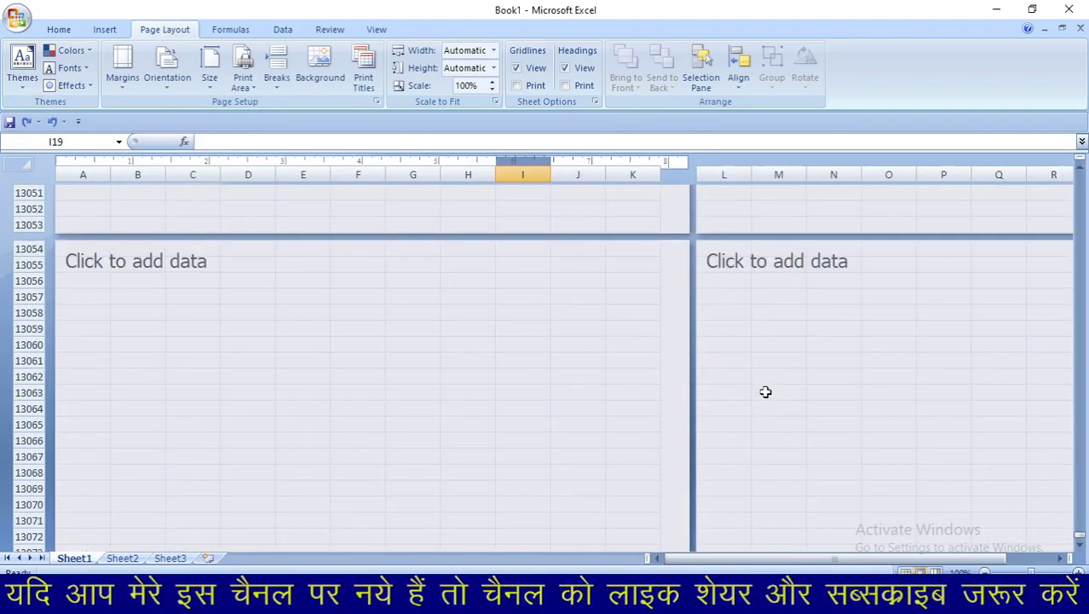
scroll(765, 391, "down", 10)
scroll(765, 391, "down", 15)
scroll(765, 391, "down", 15)
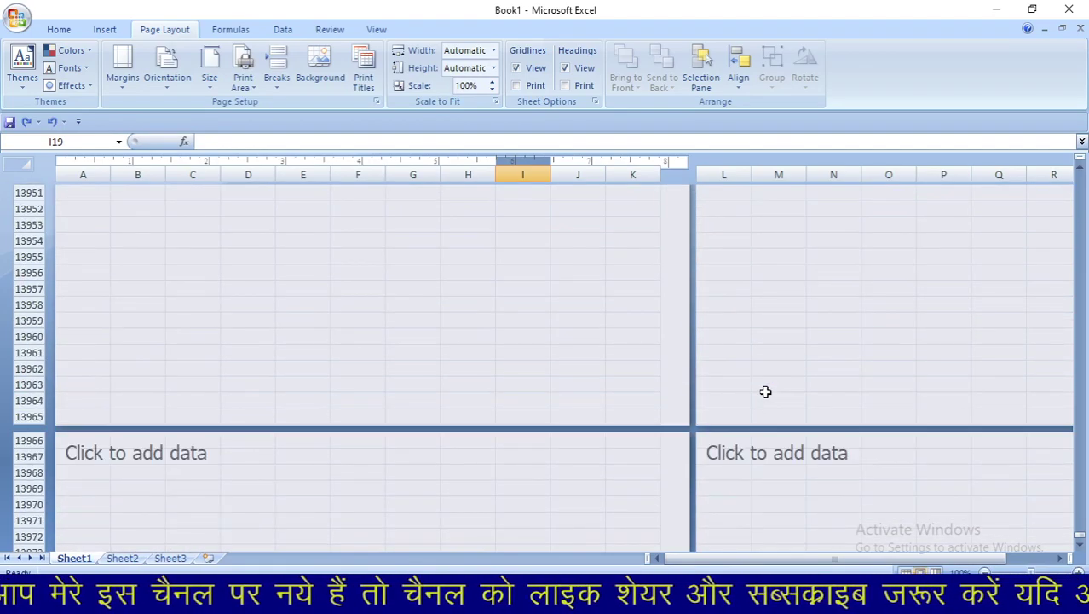
key("super+w")
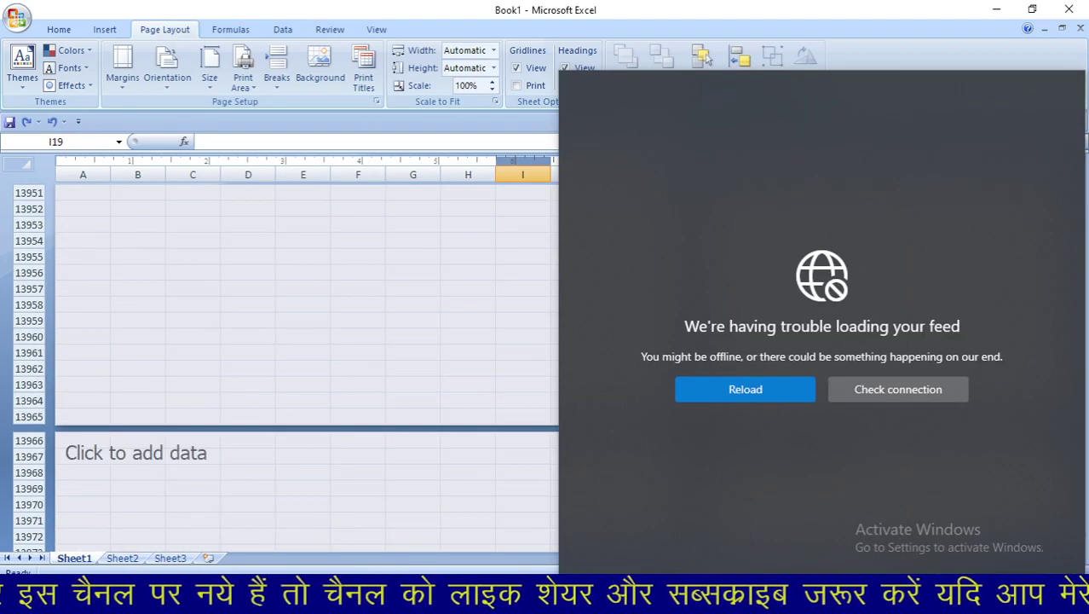
key("Escape")
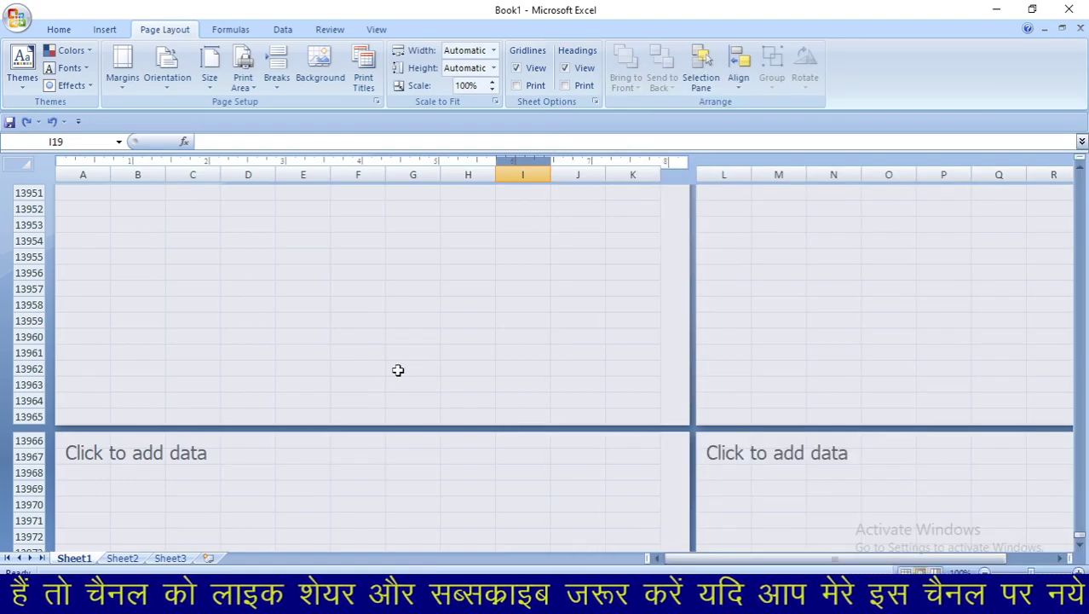
key("ctrl+Home")
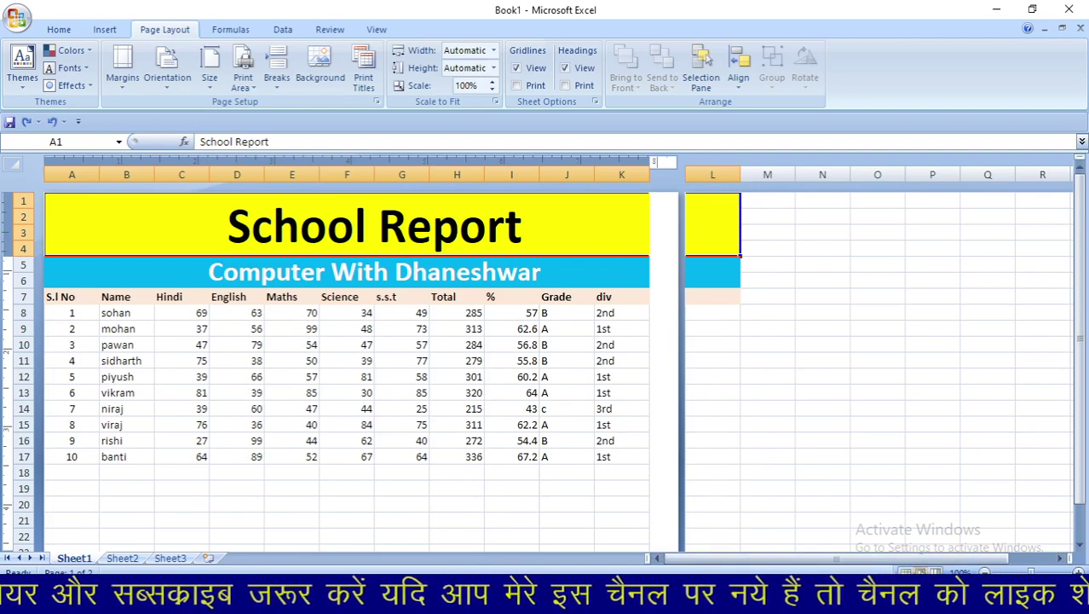
Return the sheet to Normal view and reset all page breaks.
left_click(377, 30)
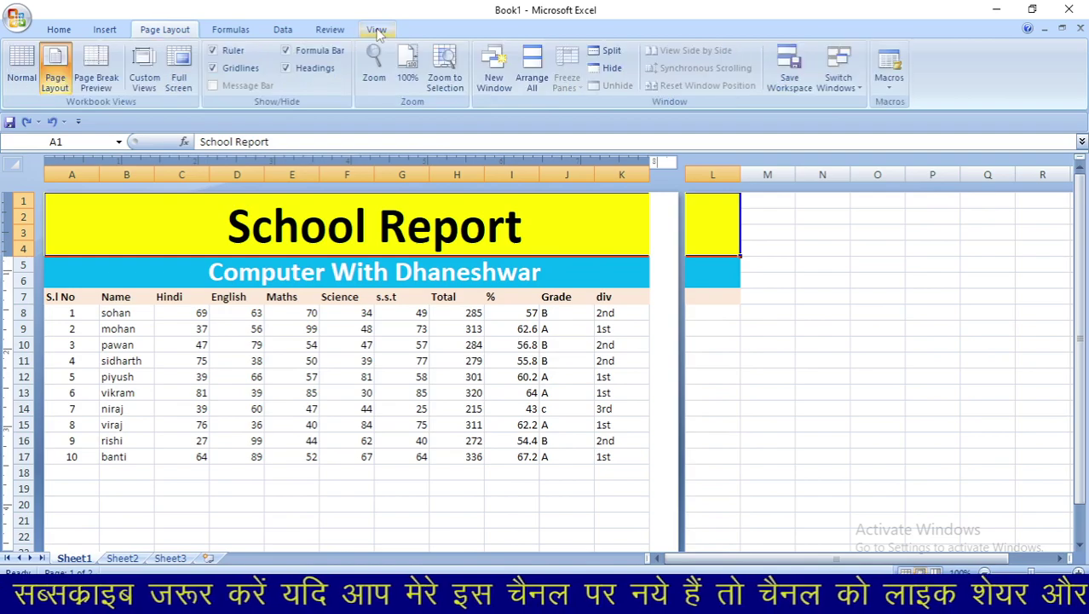
left_click(19, 68)
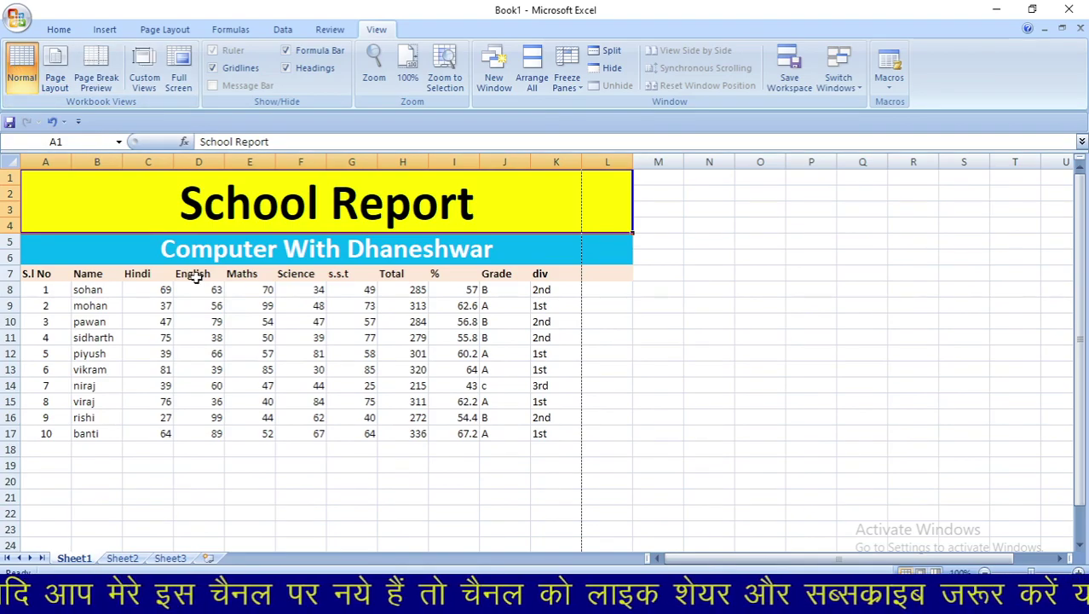
left_click(165, 28)
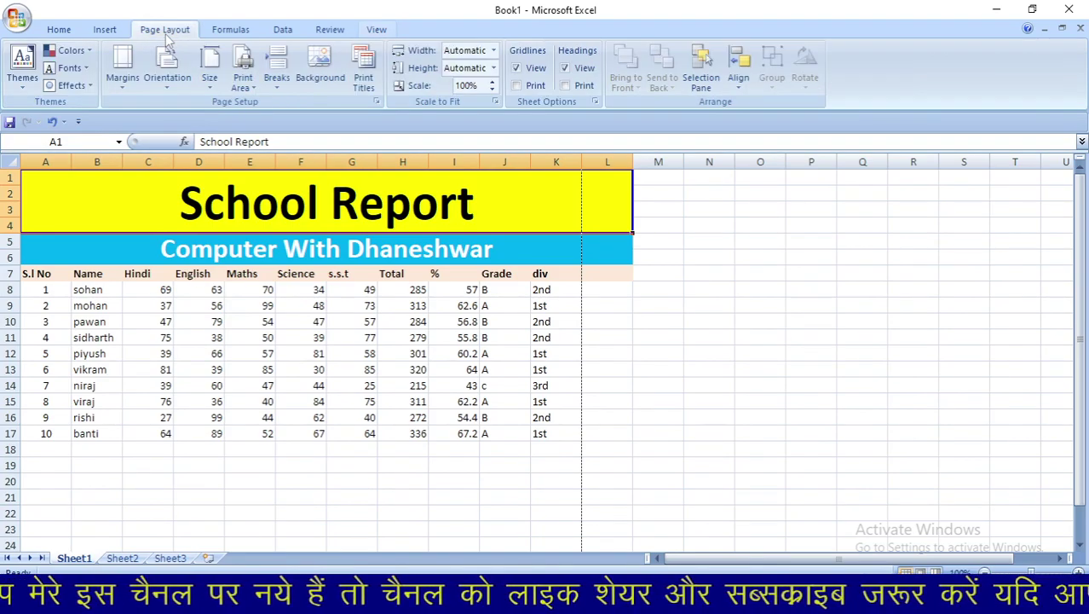
left_click(278, 70)
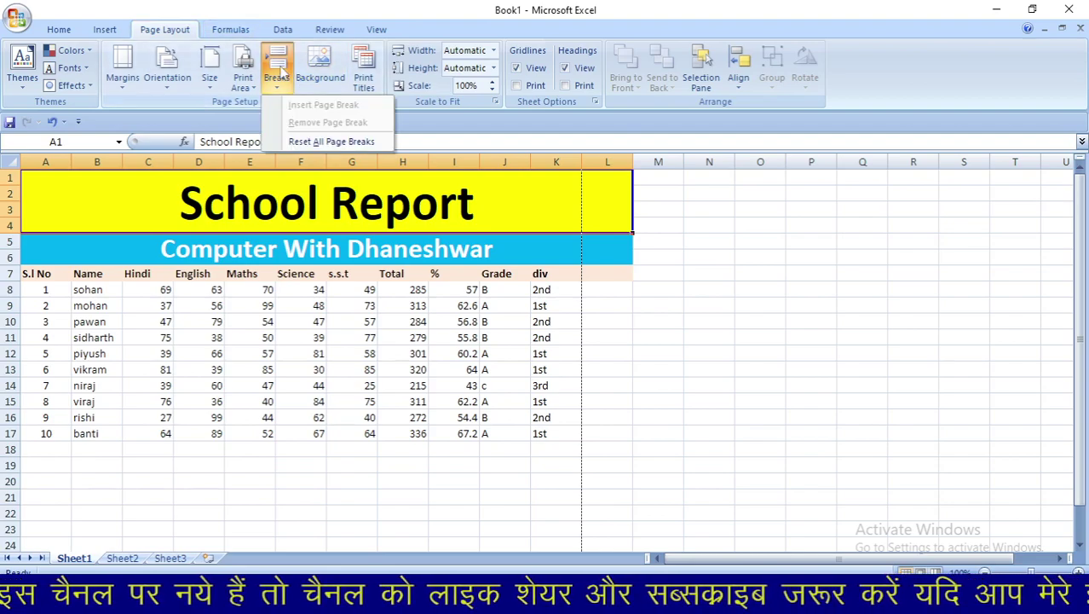
left_click(295, 141)
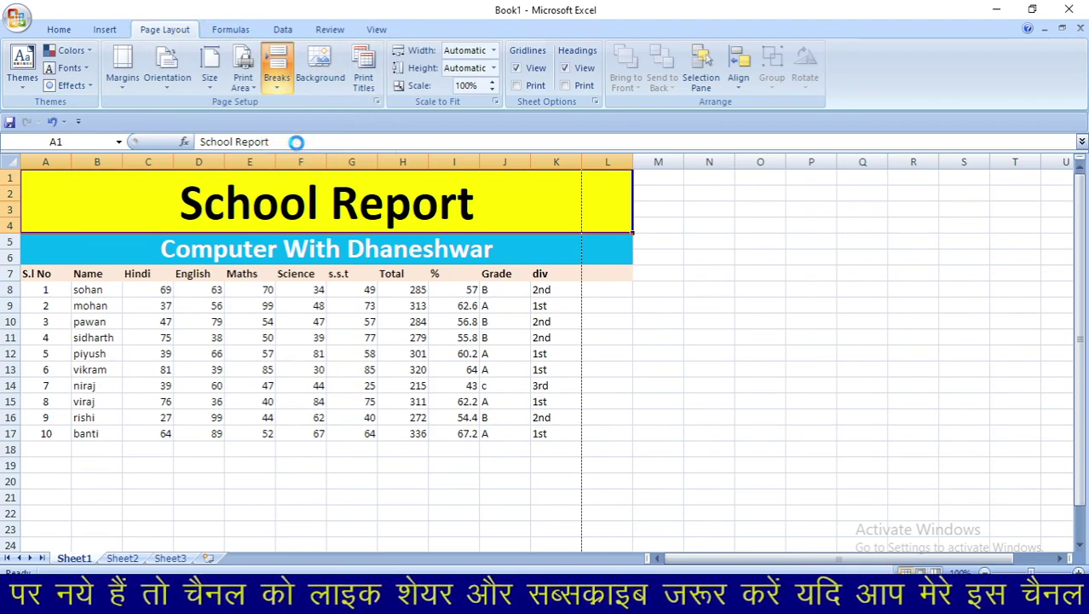
Insert manual page breaks at cell F11, before column F and above row 11.
left_click(277, 66)
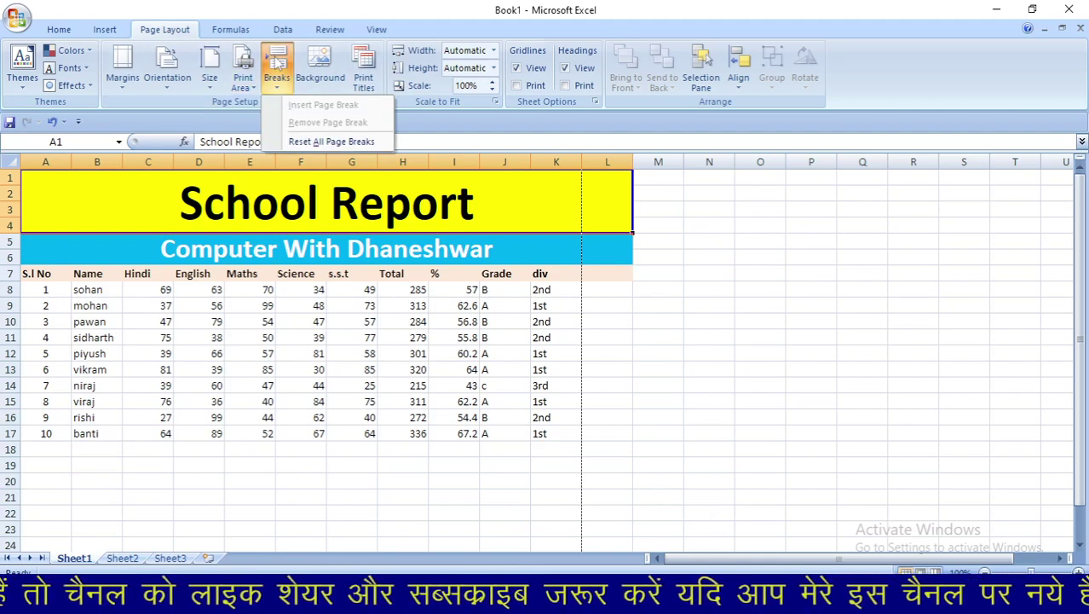
left_click(287, 334)
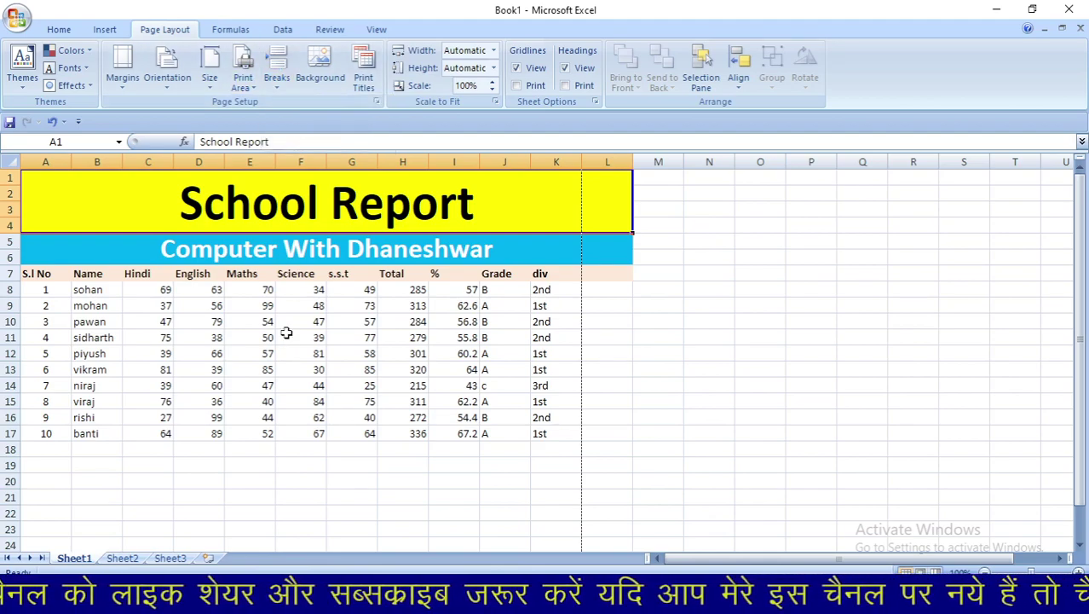
left_click(290, 338)
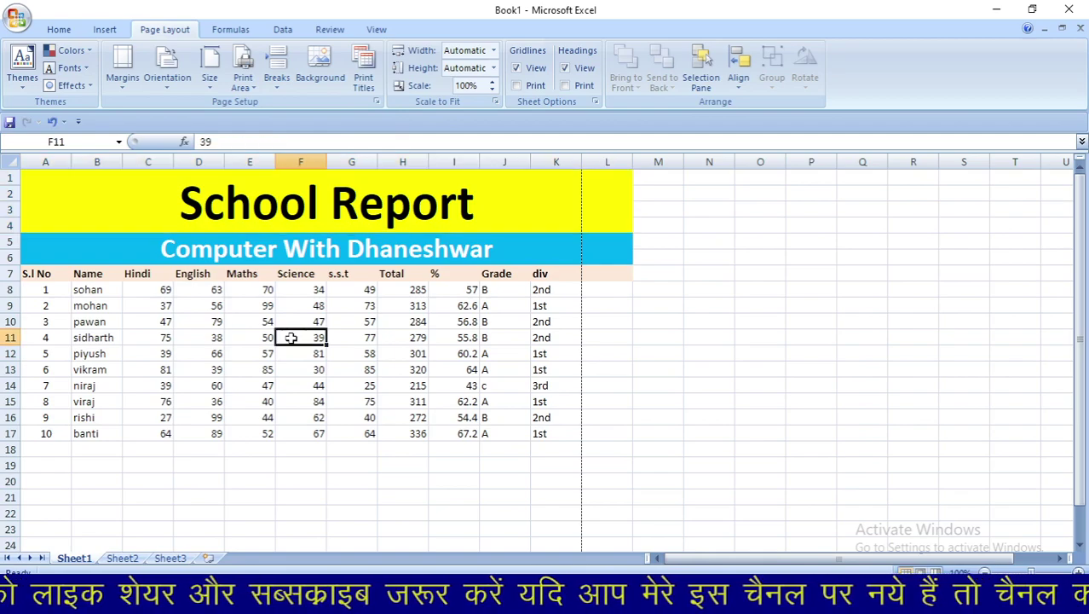
left_click(277, 78)
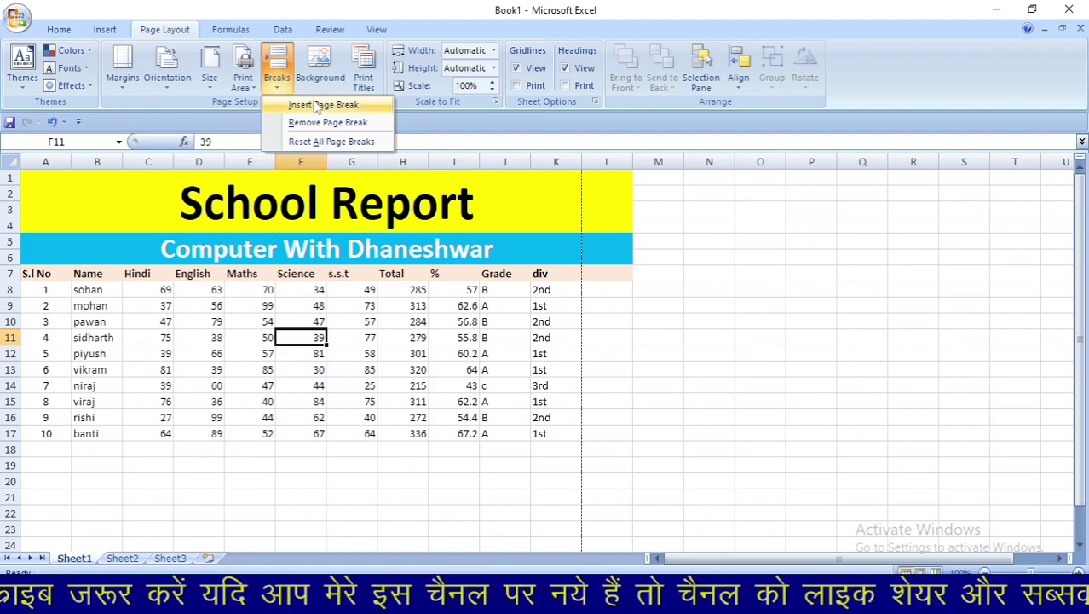
left_click(318, 104)
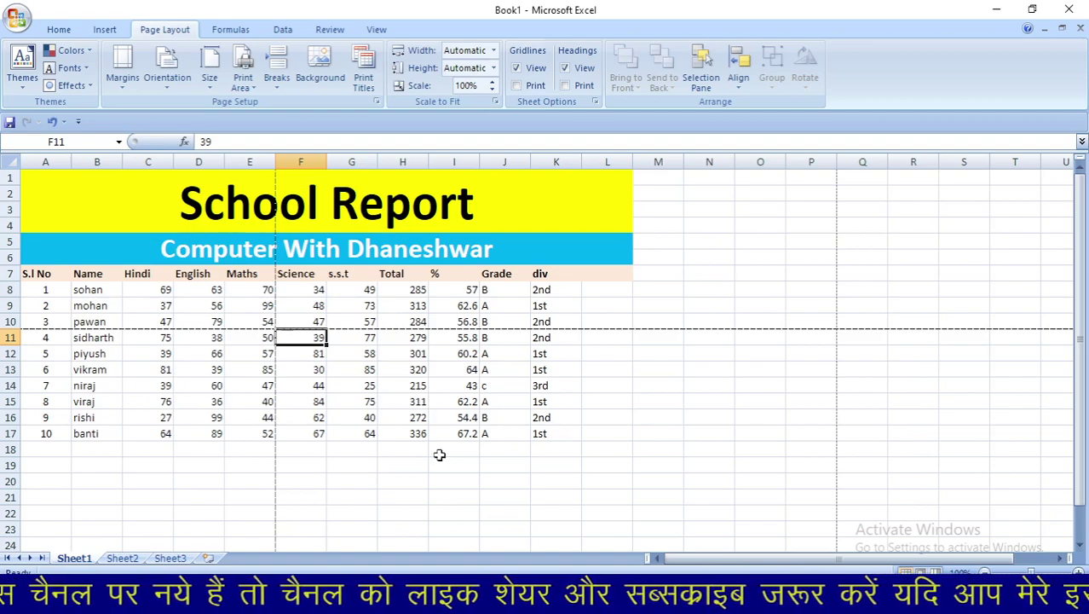
key("ctrl+F2")
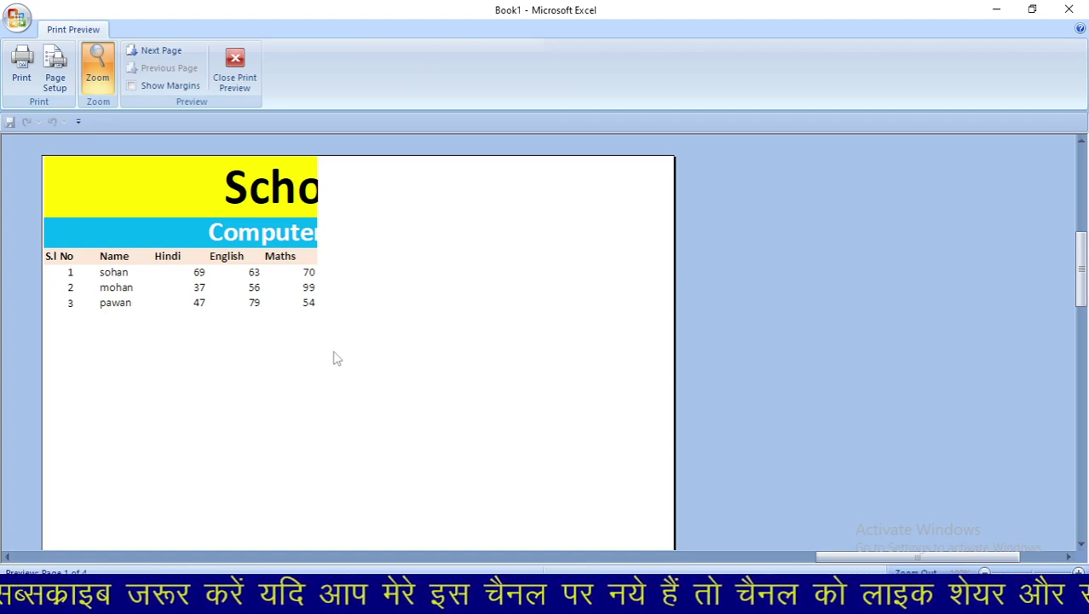
left_click(162, 52)
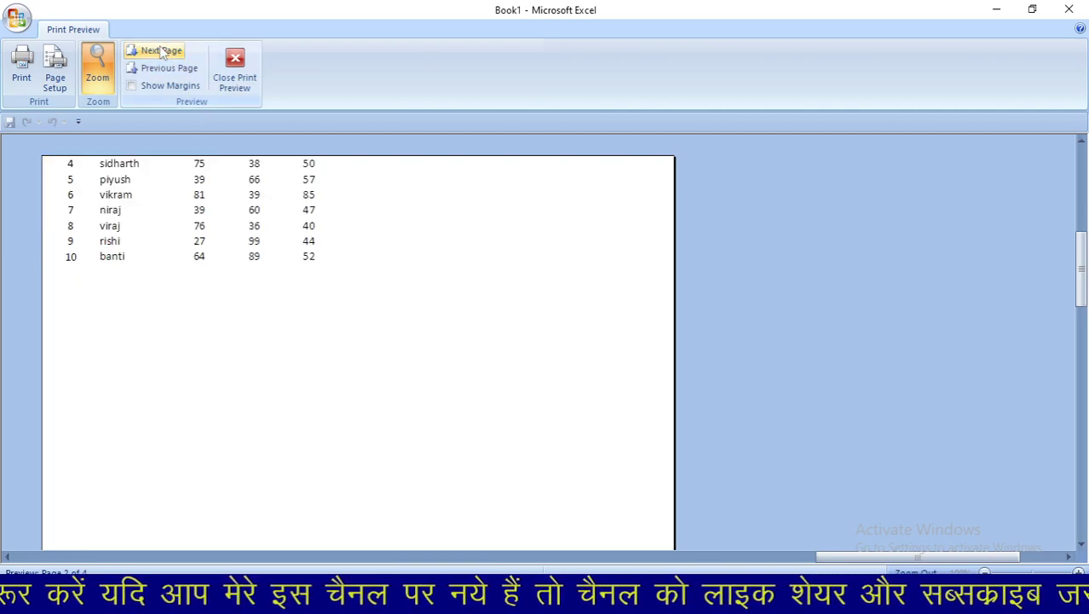
left_click(162, 53)
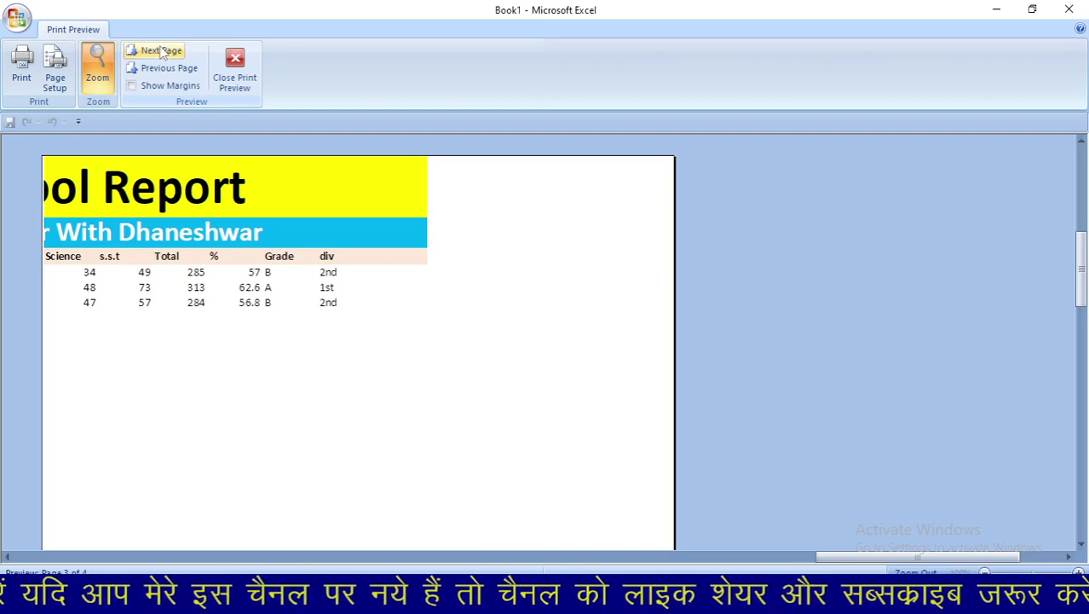
left_click(162, 53)
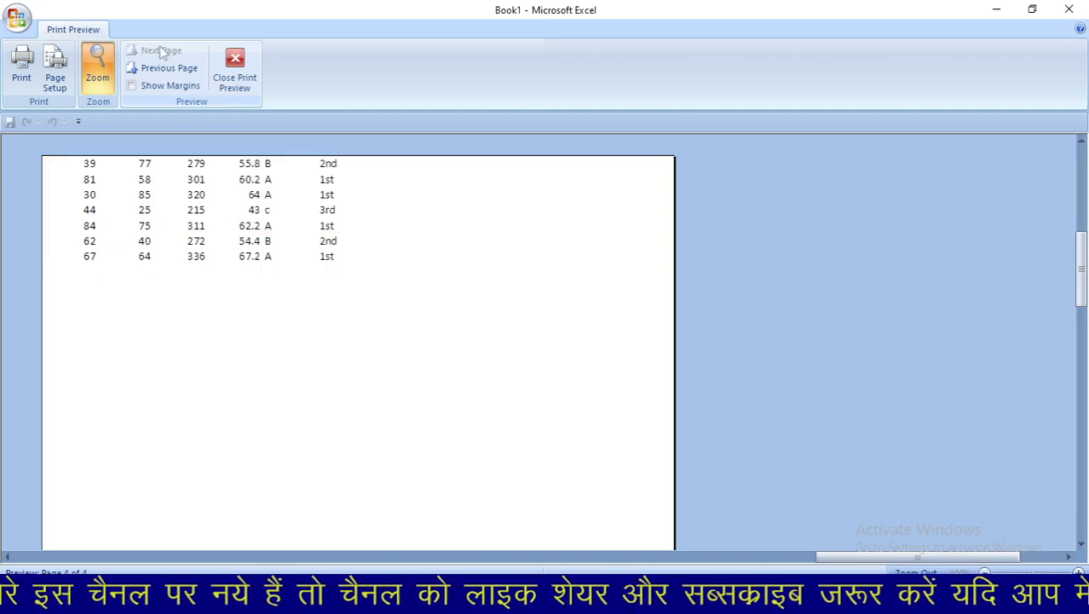
left_click(236, 64)
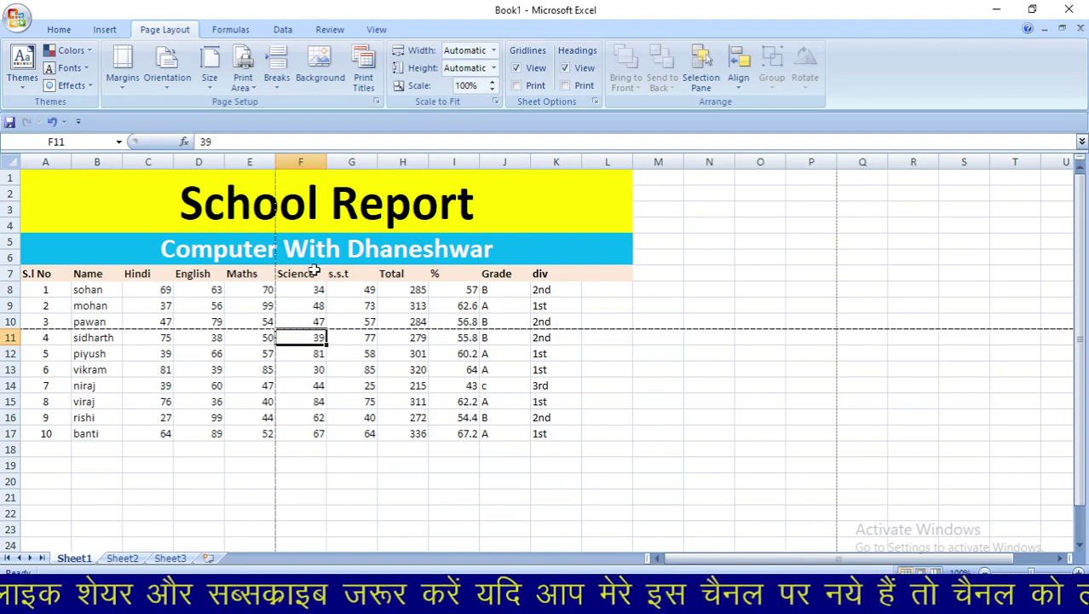
Remove the manual page breaks at F11 with Breaks > Remove Page Break.
left_click(276, 85)
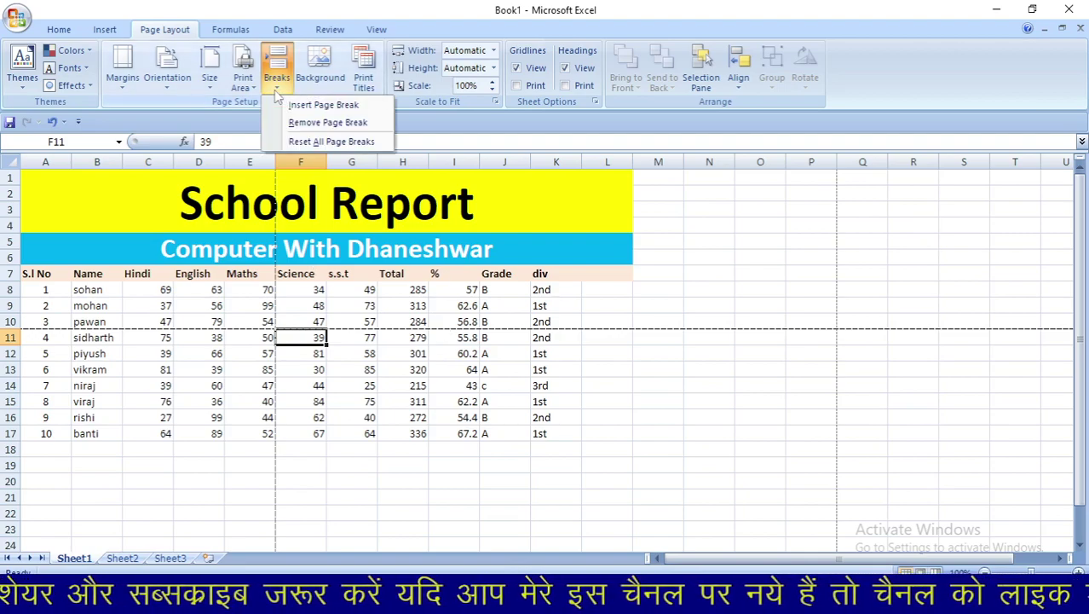
left_click(311, 124)
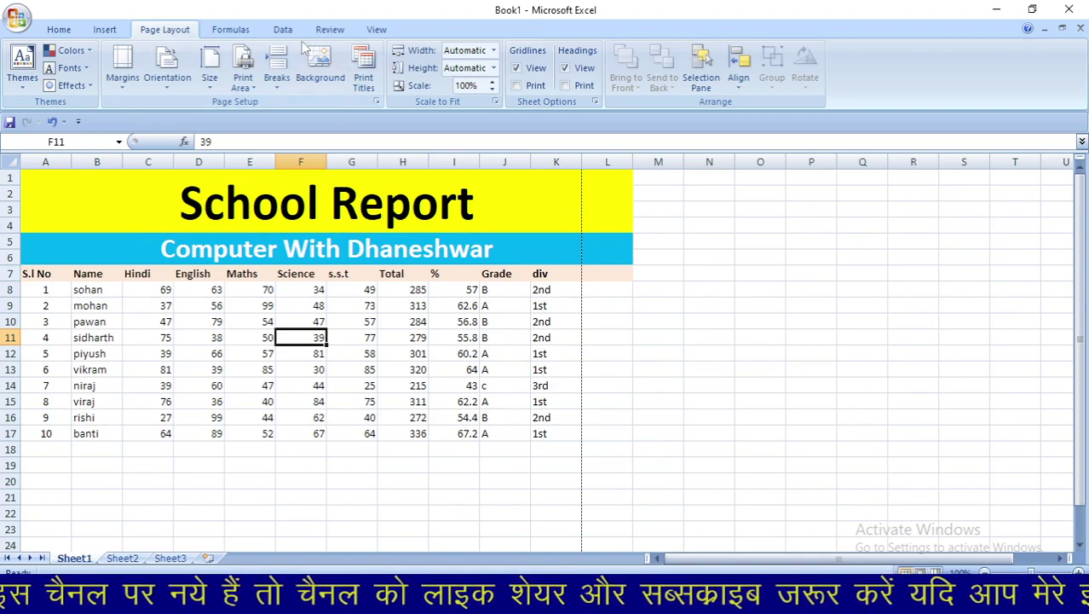
Insert the Desktop picture th (1) as the tiled sheet background.
left_click(321, 69)
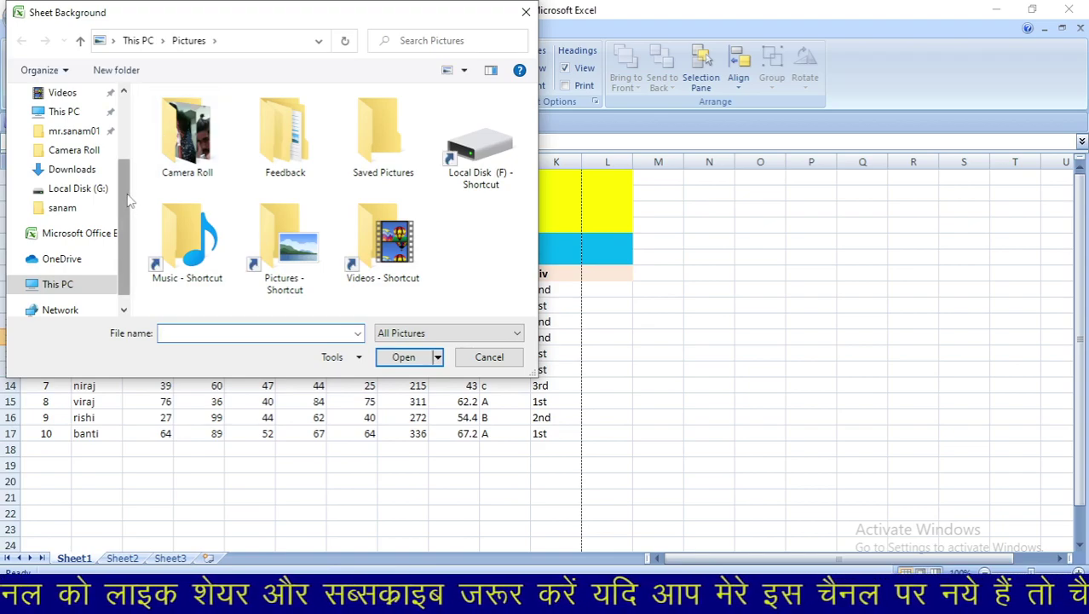
left_click_drag(127, 198, 124, 132)
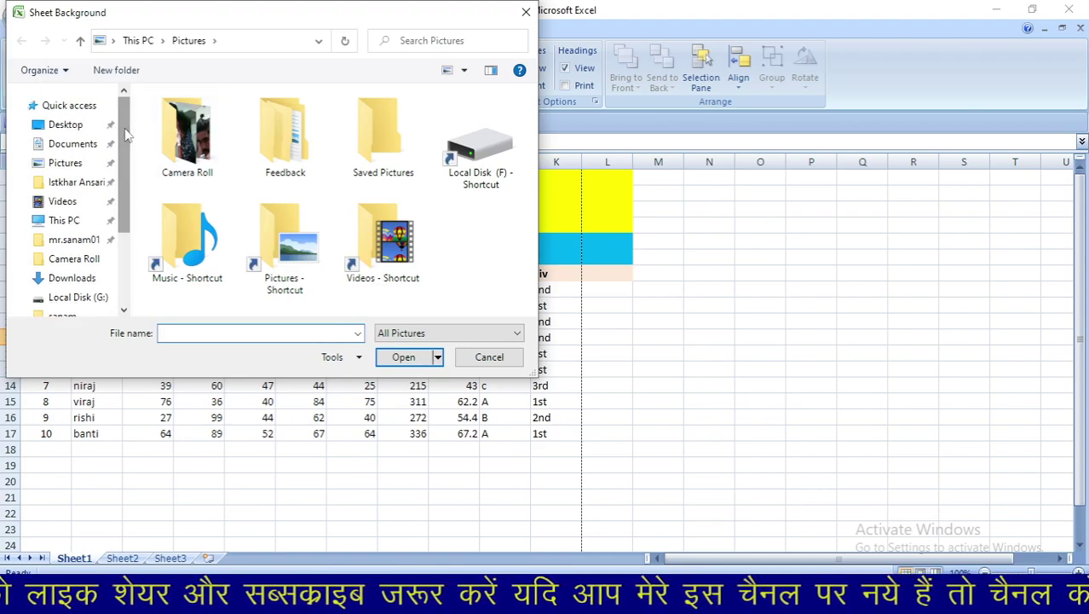
left_click(66, 126)
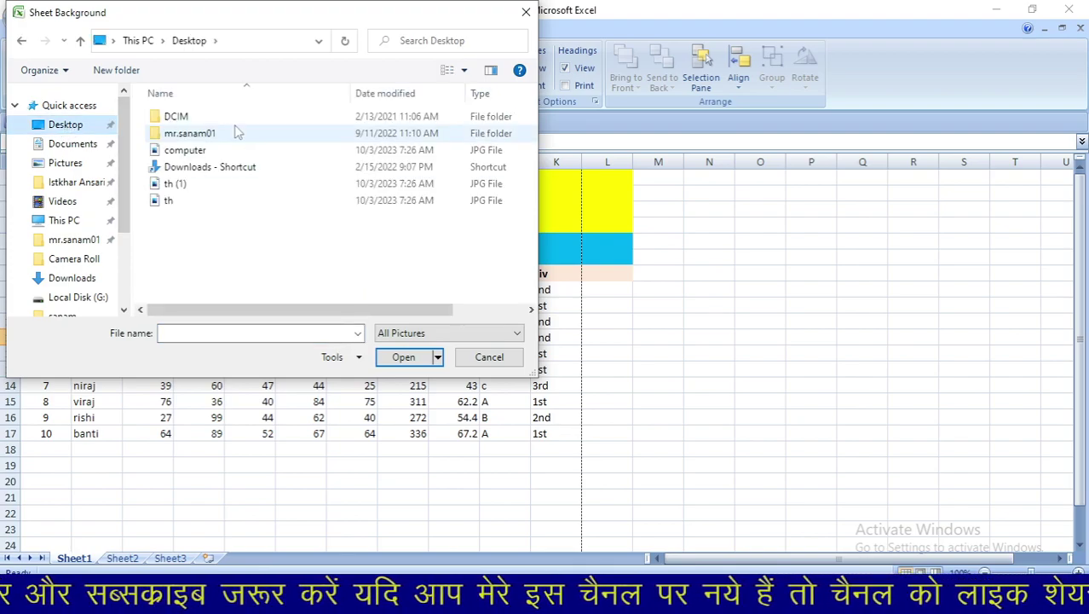
left_click(235, 187)
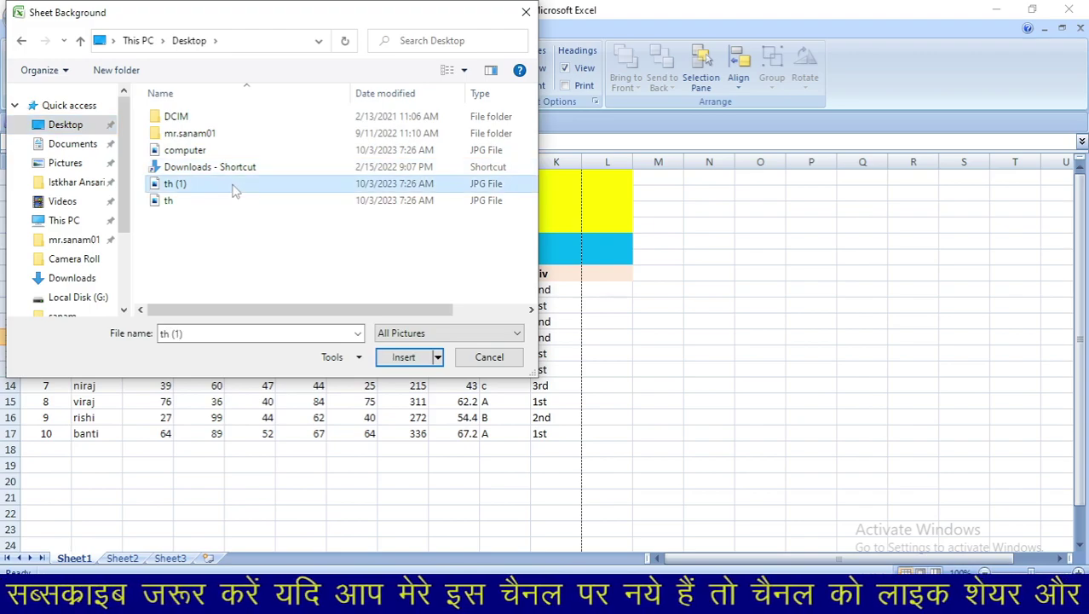
left_click(404, 358)
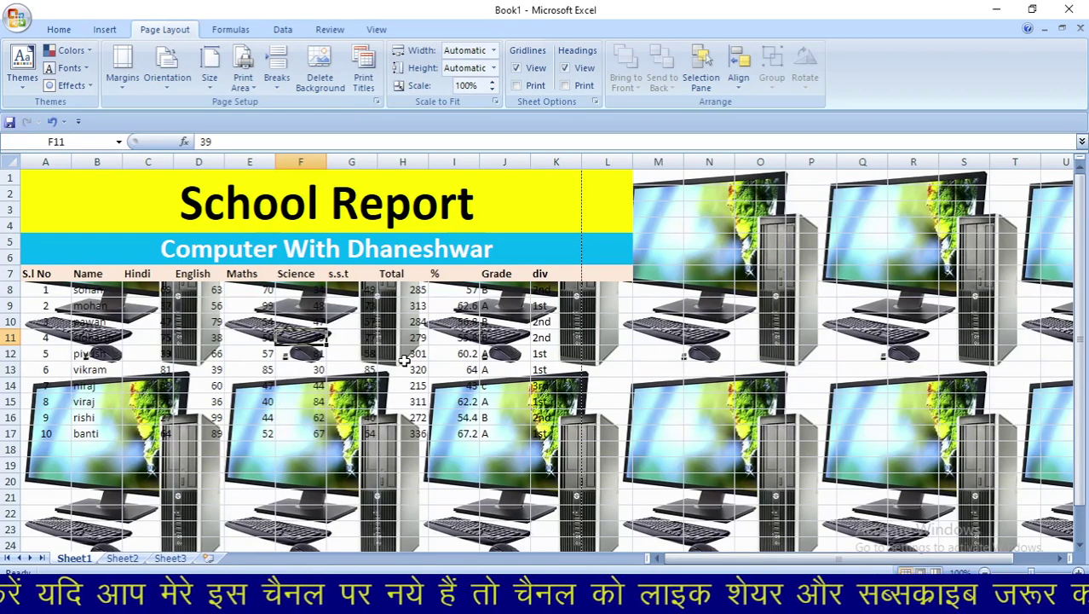
scroll(404, 360, "down", 20)
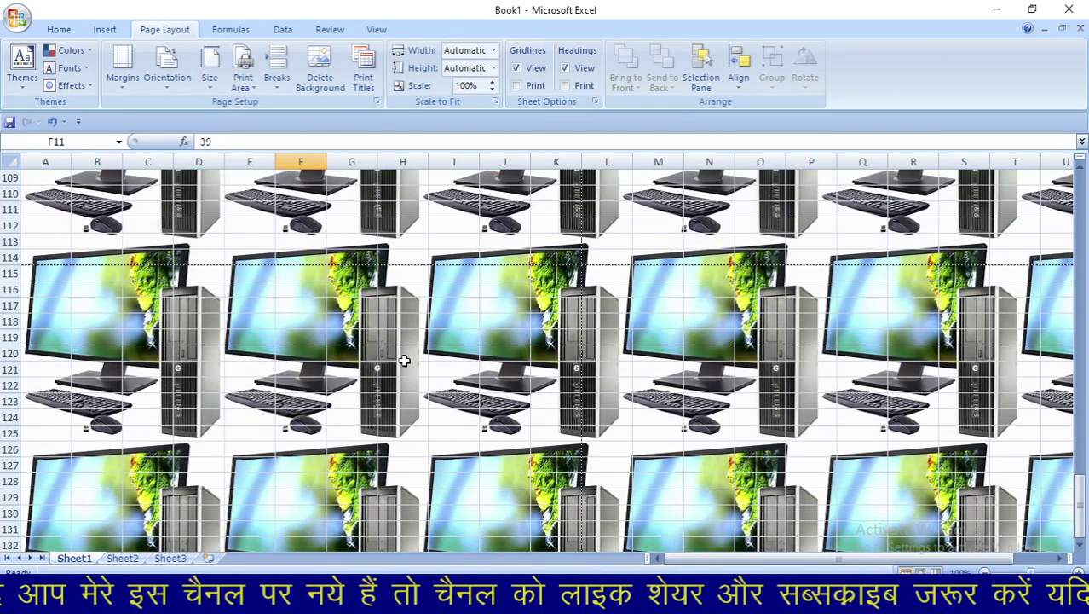
scroll(404, 359, "up", 12)
scroll(404, 360, "up", 20)
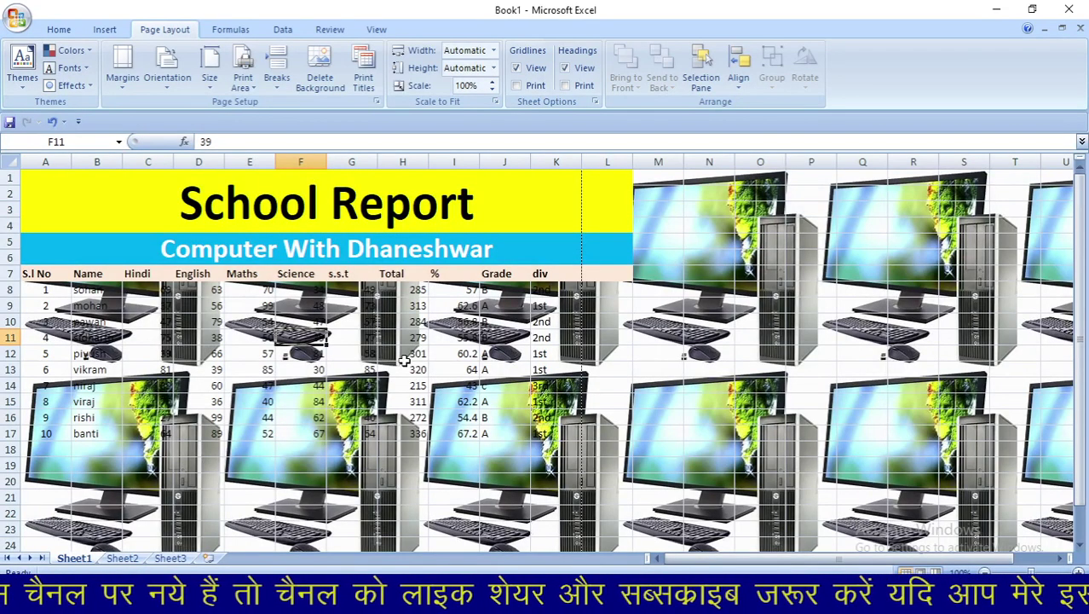
left_click(331, 89)
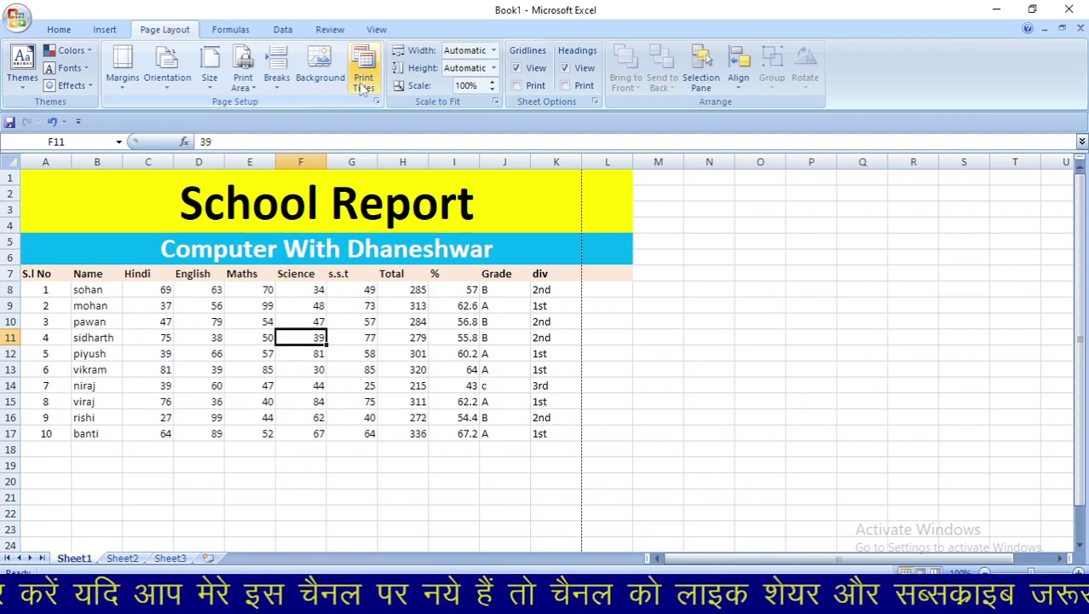
left_click(177, 369)
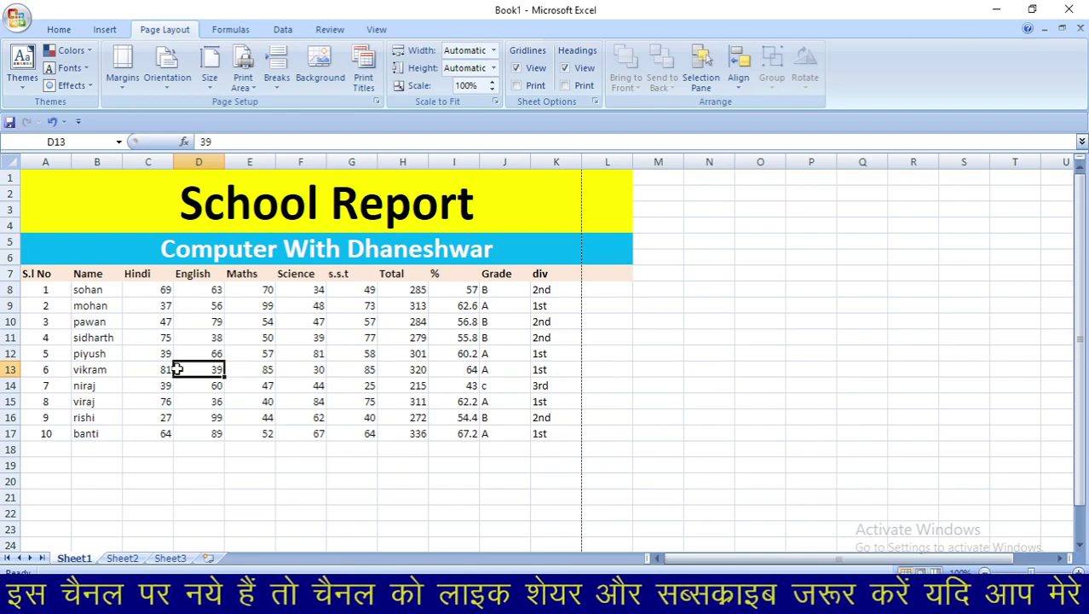
Copy the ten student records B8:K17 and paste the first copy at B18.
left_click(89, 291)
left_click_drag(90, 291, 515, 381)
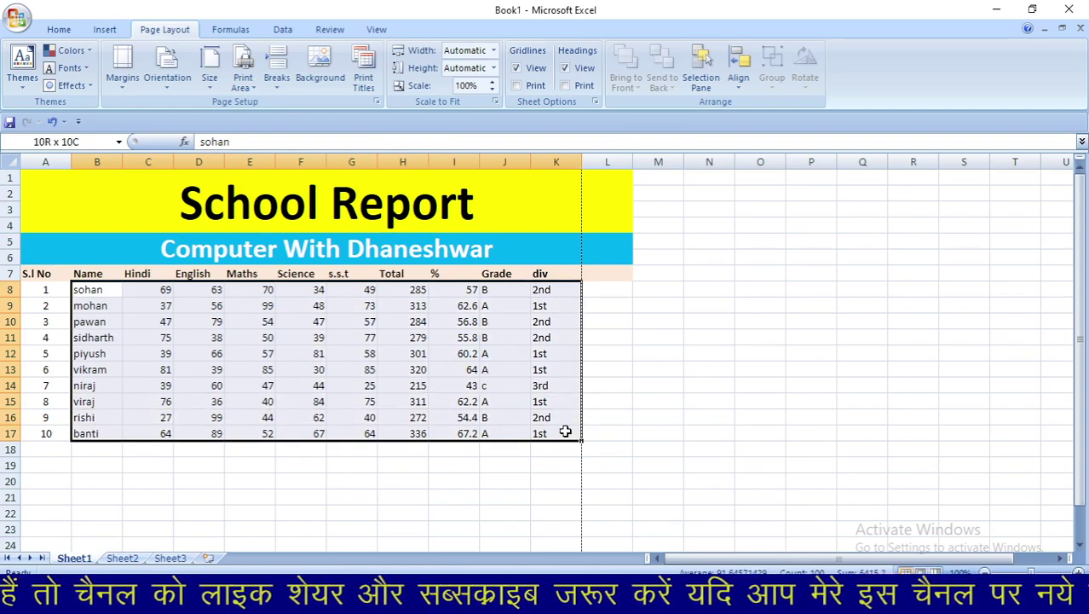
left_click_drag(515, 382, 565, 434)
key("ctrl+c")
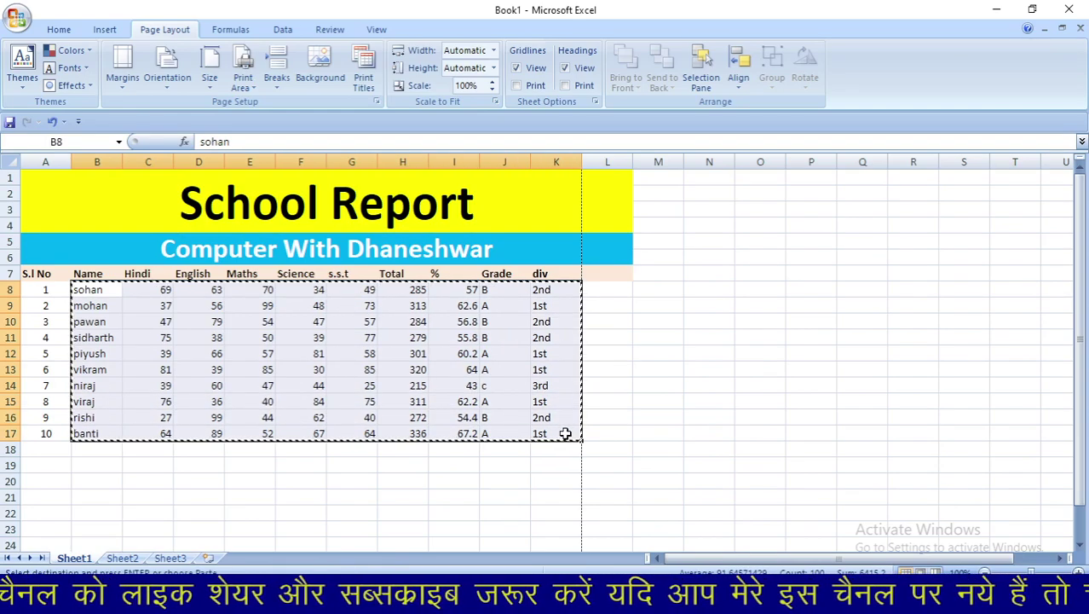
left_click(107, 456)
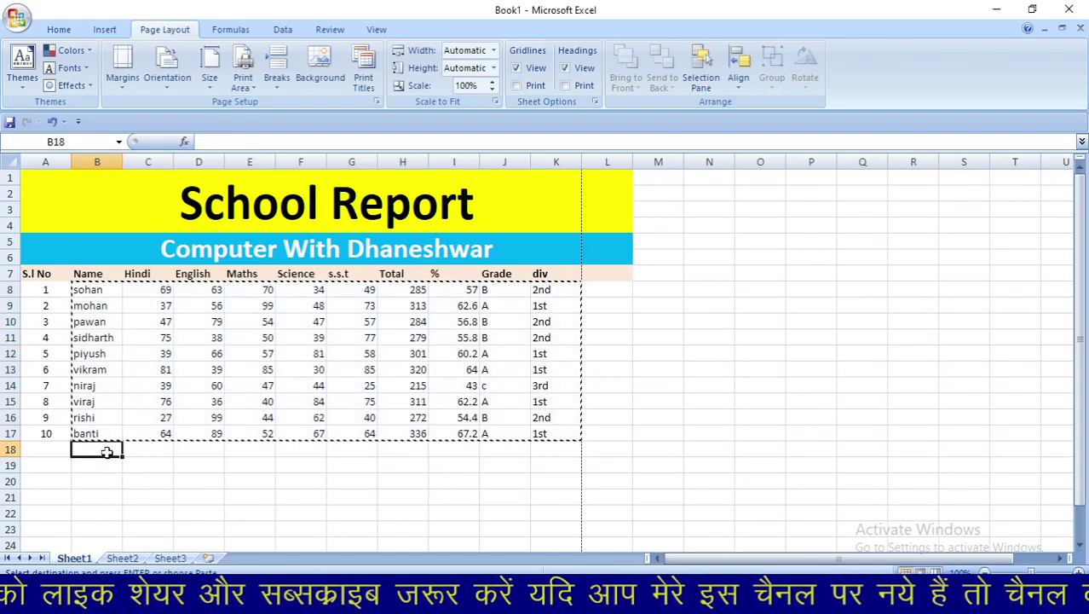
key("ctrl+v")
Paste further copies of the student records at B28, B38, B48 and B58.
scroll(107, 452, "down", 12)
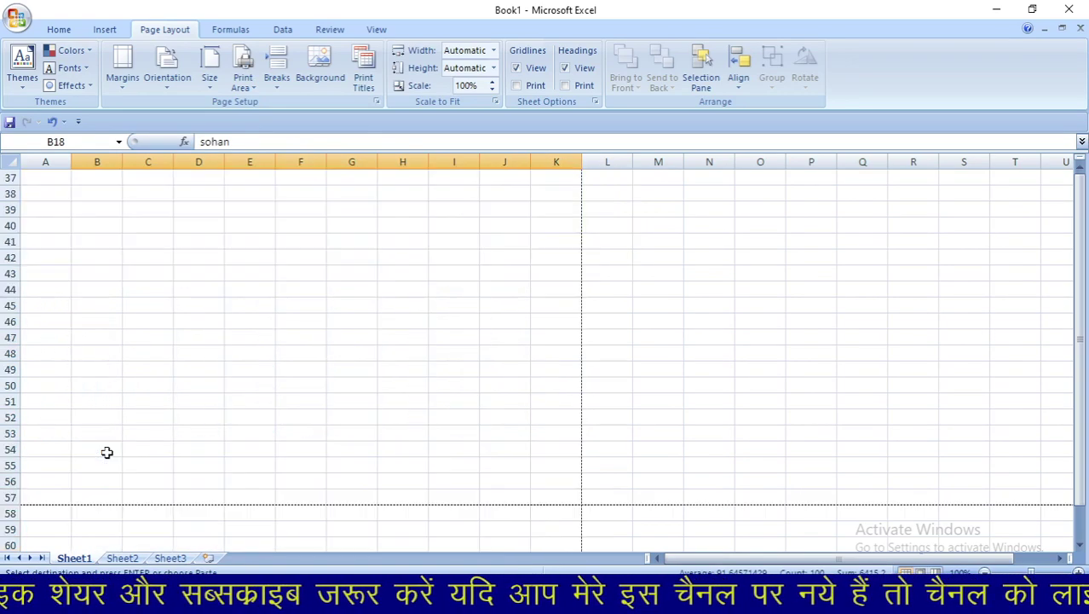
scroll(107, 451, "down", 20)
scroll(106, 452, "up", 20)
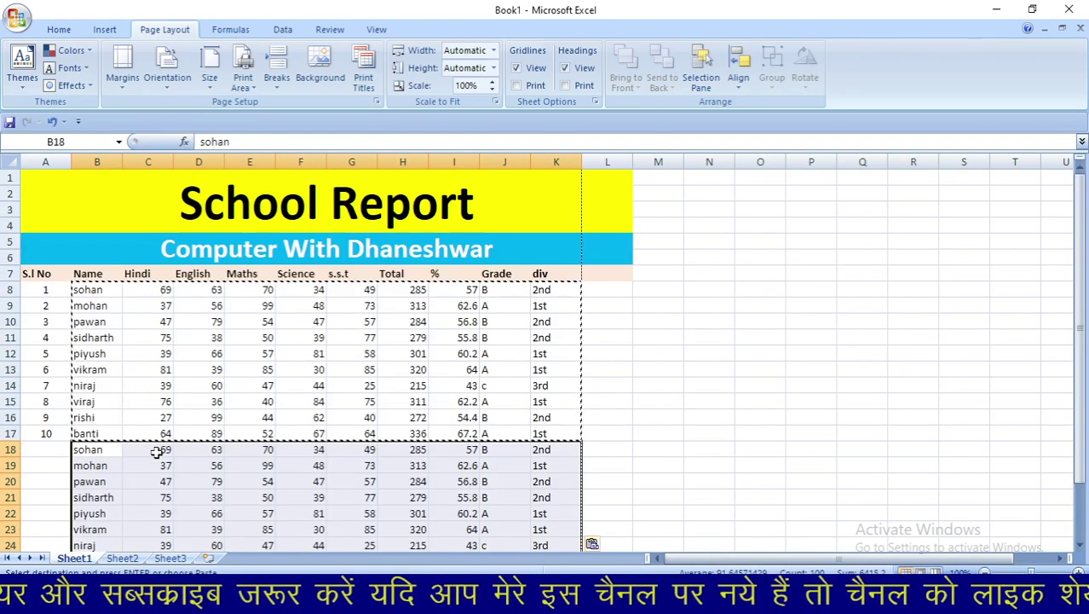
key("Down")
key("Down")
key("Down")
key("Down")
key("Down")
key("Down")
key("Down")
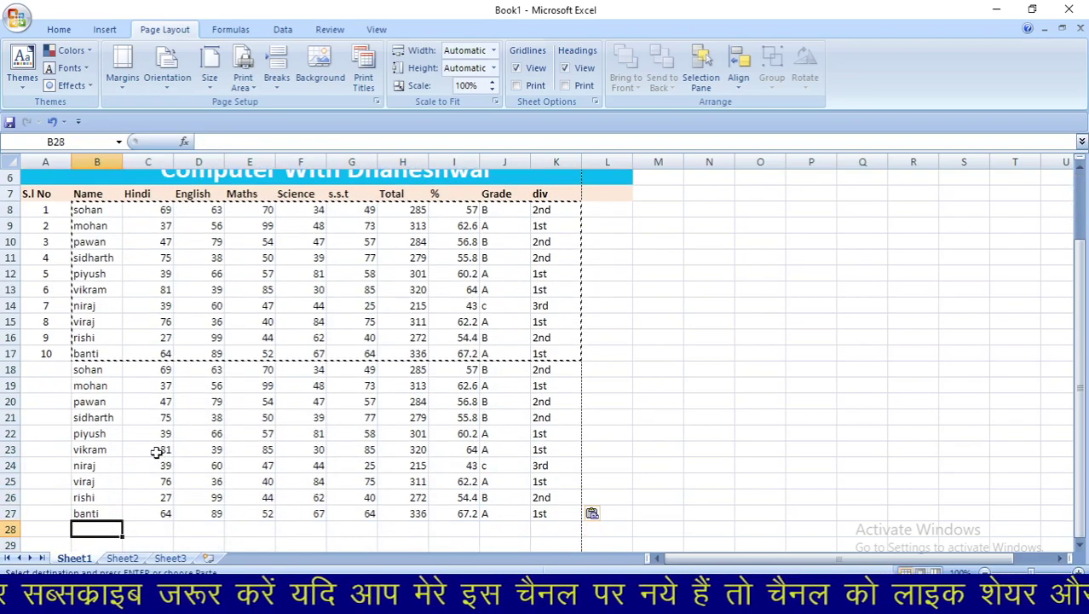
key("ctrl+v")
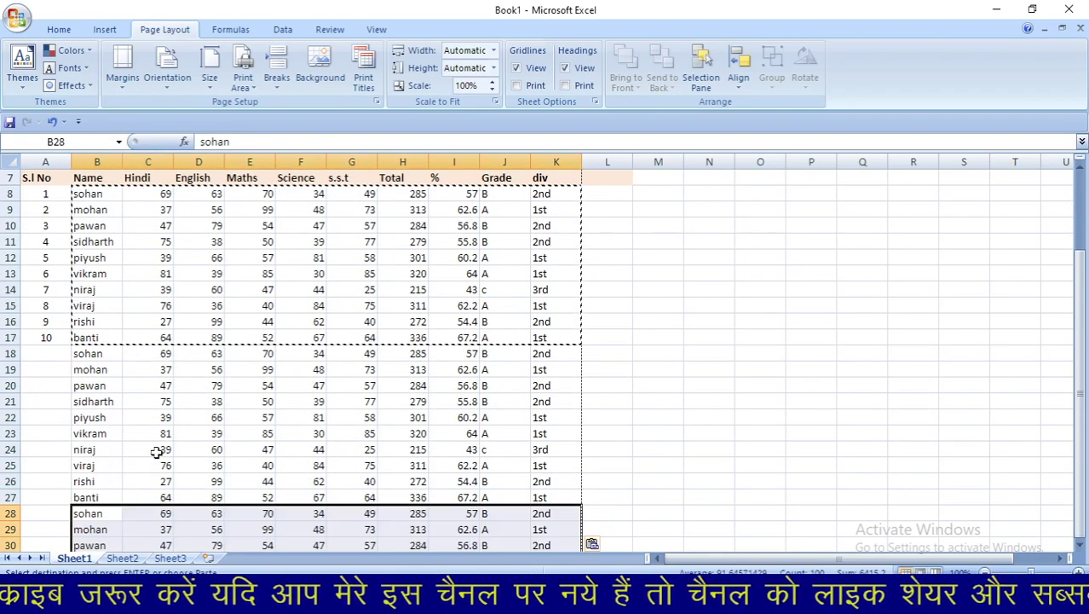
key("Down")
key("Down")
key("Down")
key("Down")
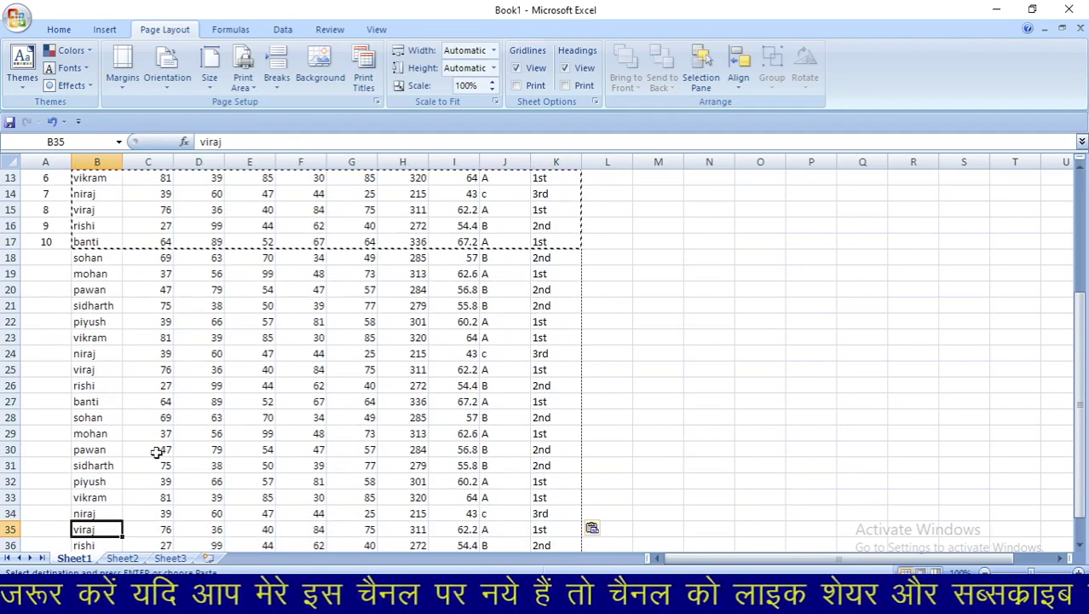
key("Down")
key("Down")
key("Down")
key("ctrl+v")
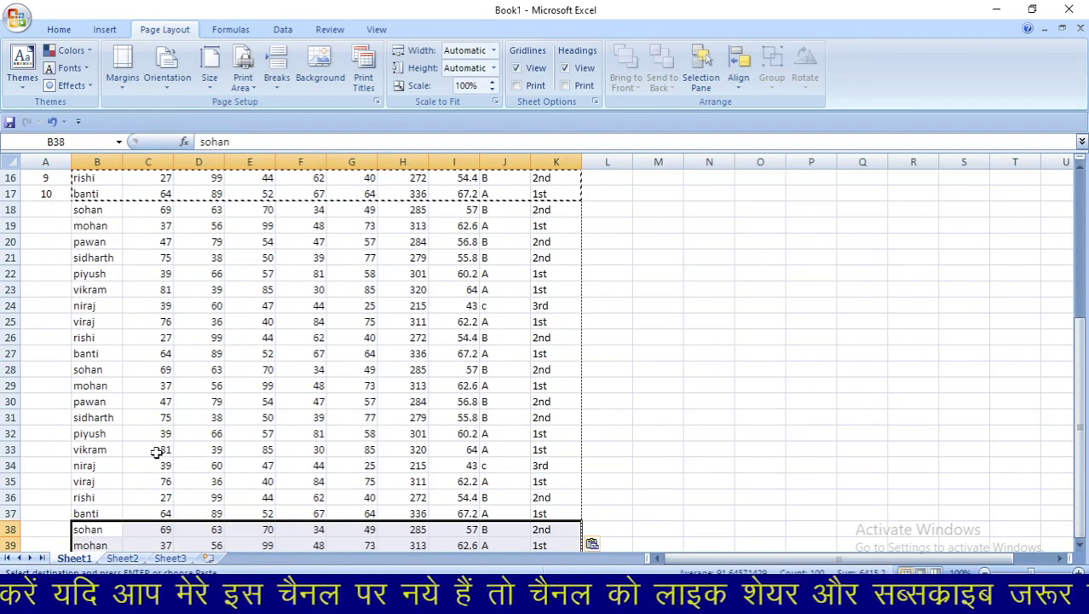
key("Down")
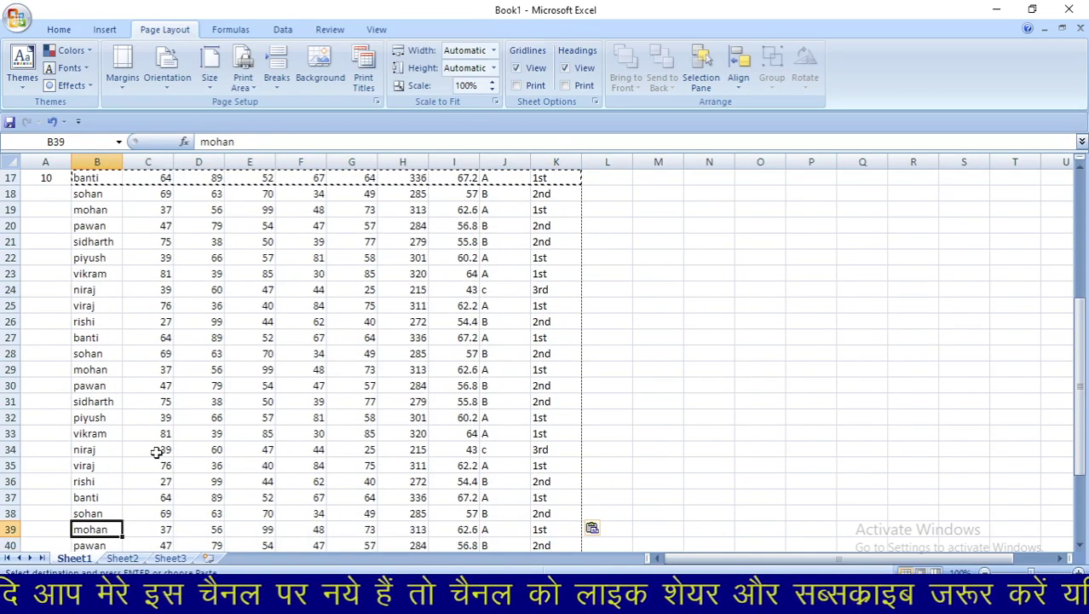
key("Down")
key("Down")
key("Down")
key("Down")
key("Down")
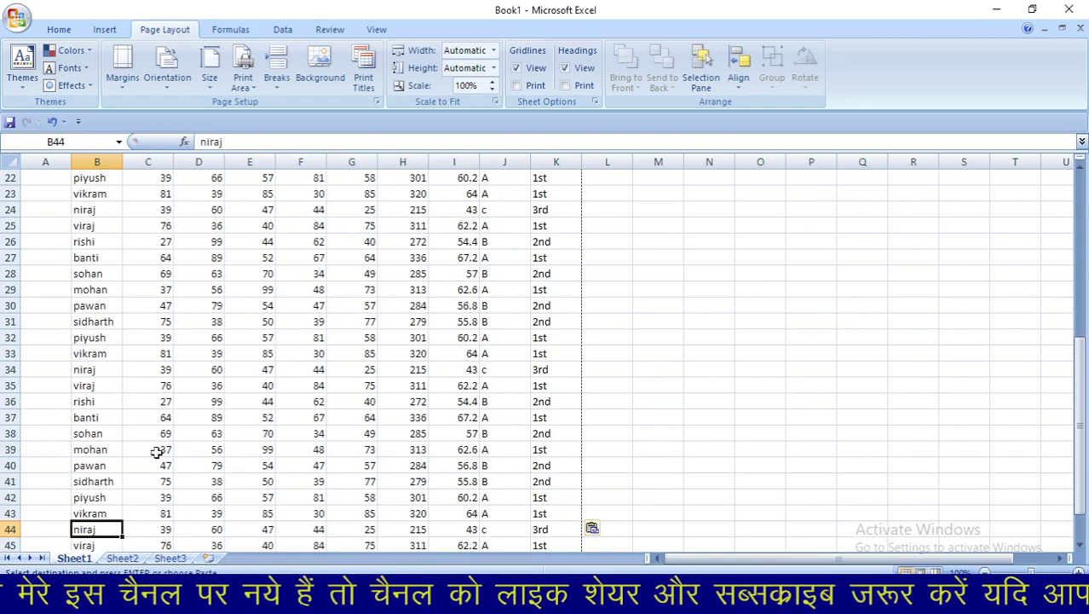
key("Down")
key("Down")
key("Down")
key("Down")
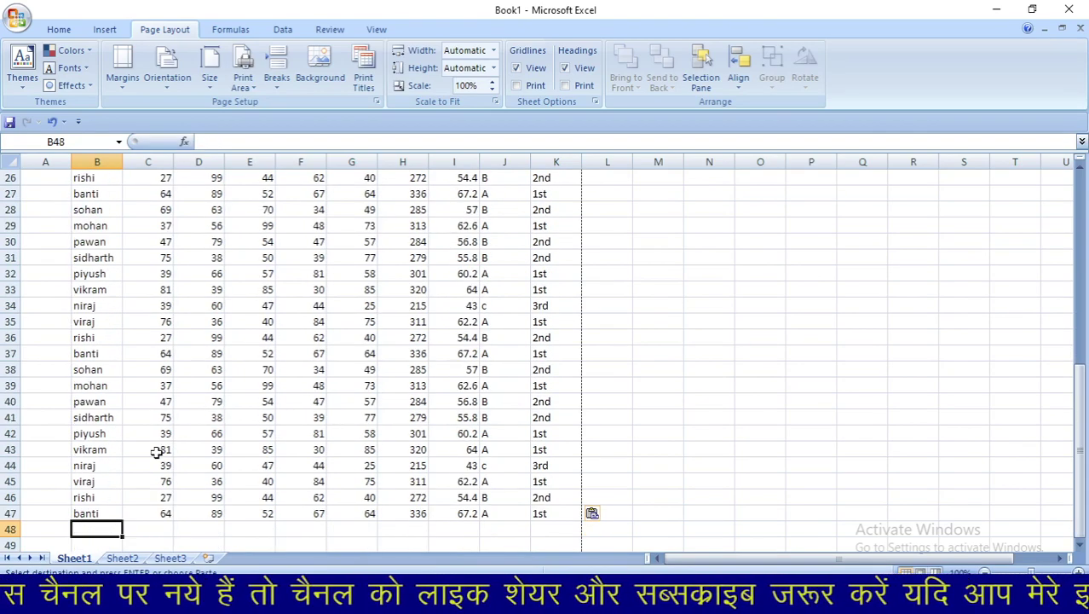
key("ctrl+v")
key("Down")
key("Down")
key("Down")
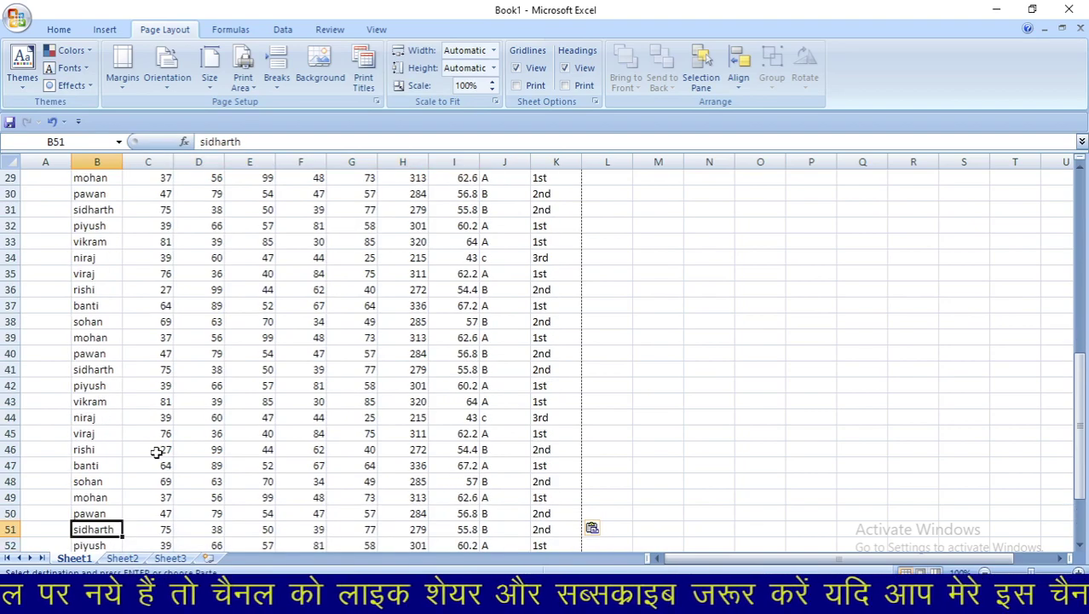
key("Down")
key("Down")
key("Down")
key("Down")
key("Down")
key("Down")
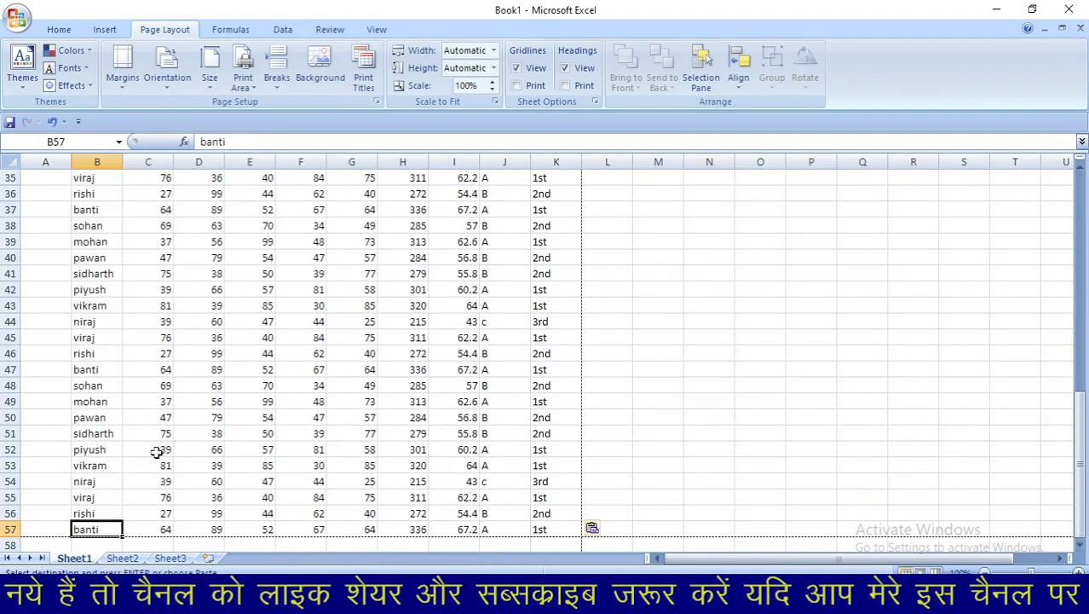
key("Down")
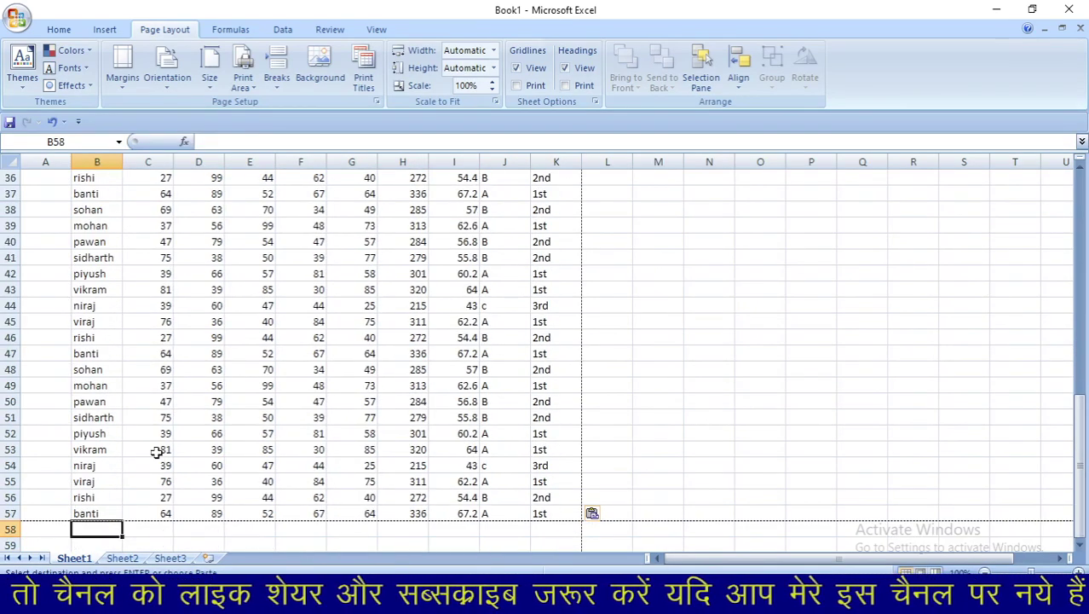
key("Down")
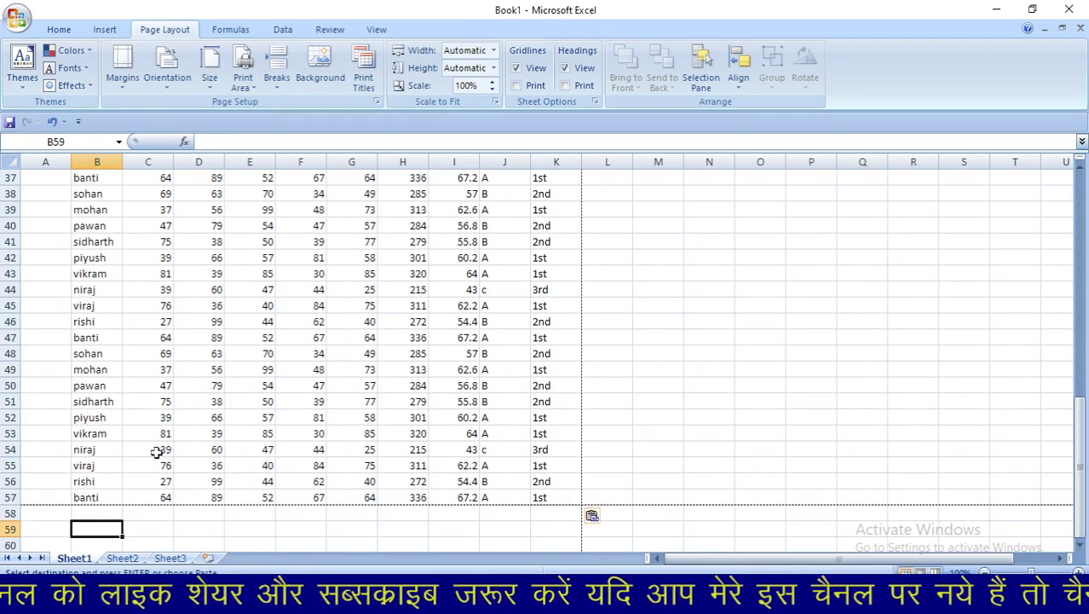
key("Up")
key("ctrl+v")
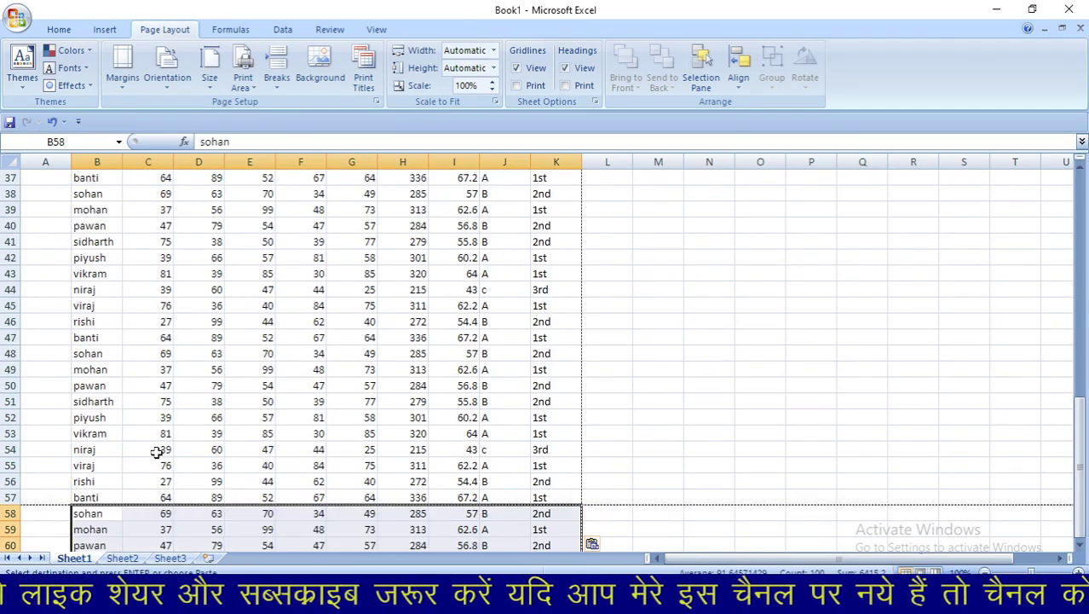
scroll(157, 452, "up", 12)
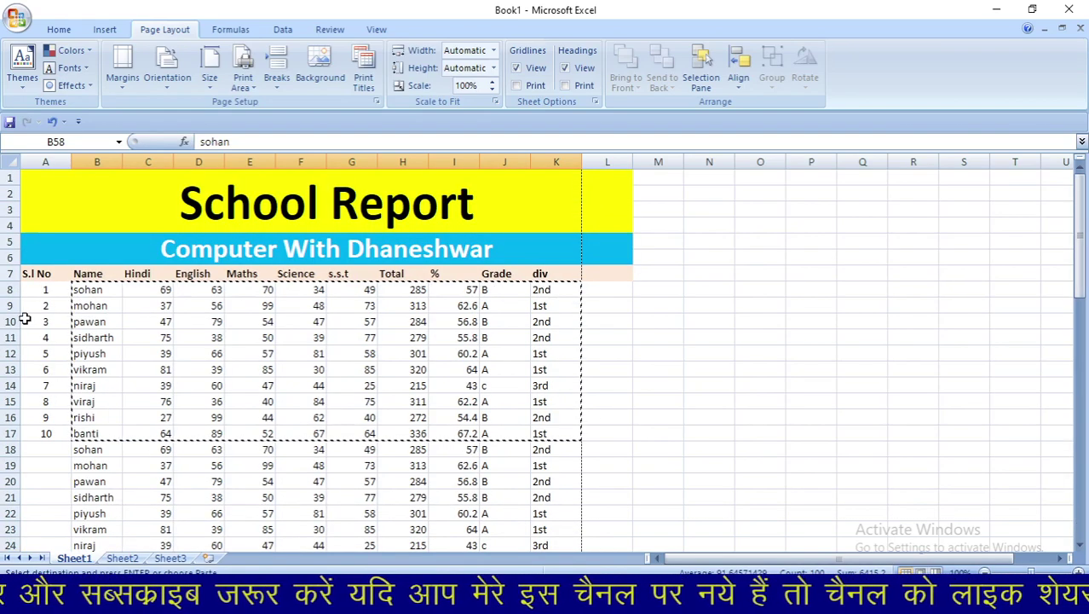
Extend the serial numbers in A8:A9 down to A67, ending at 60, then return to A1.
left_click_drag(58, 292, 51, 307)
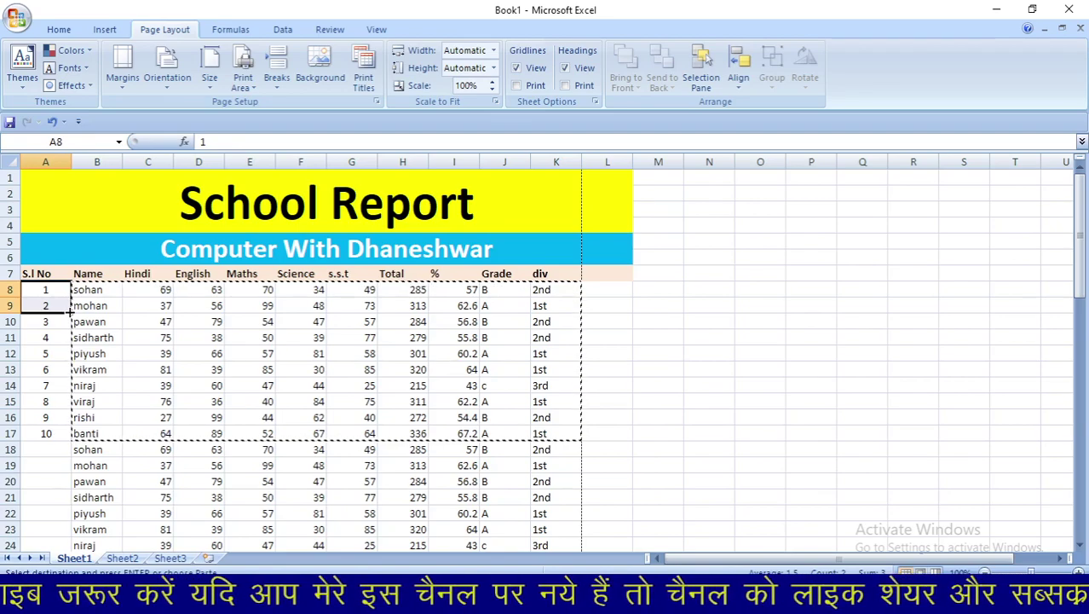
left_click_drag(72, 313, 89, 560)
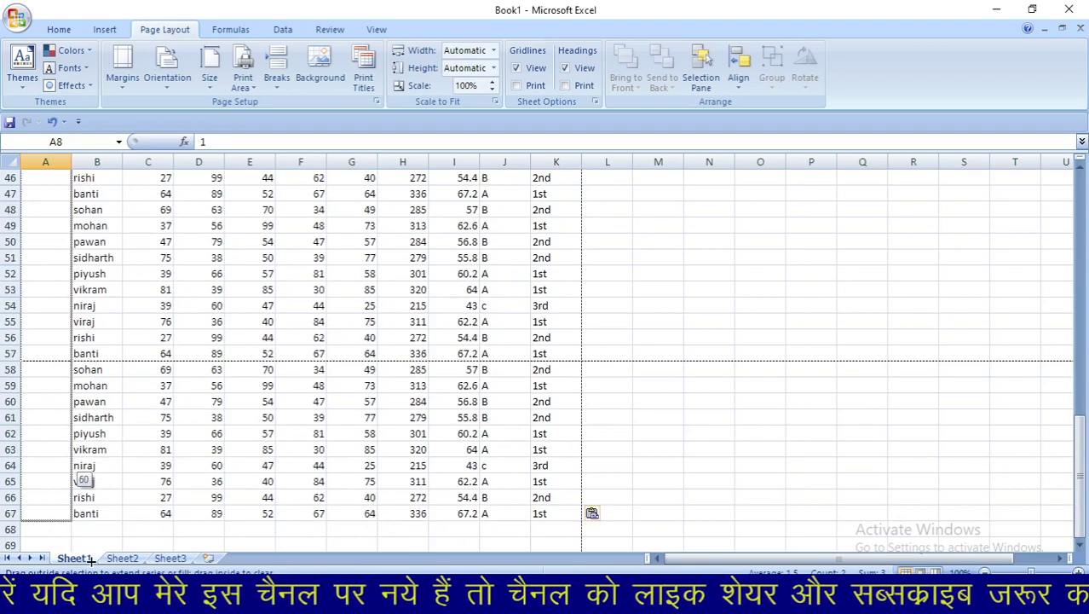
left_click_drag(89, 560, 89, 522)
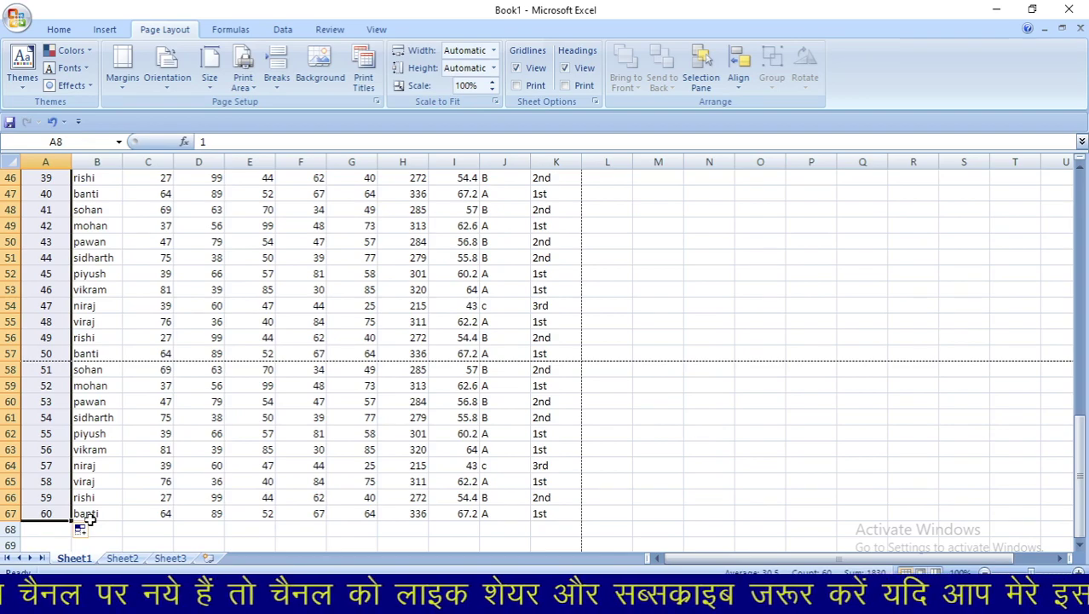
key("ctrl+Home")
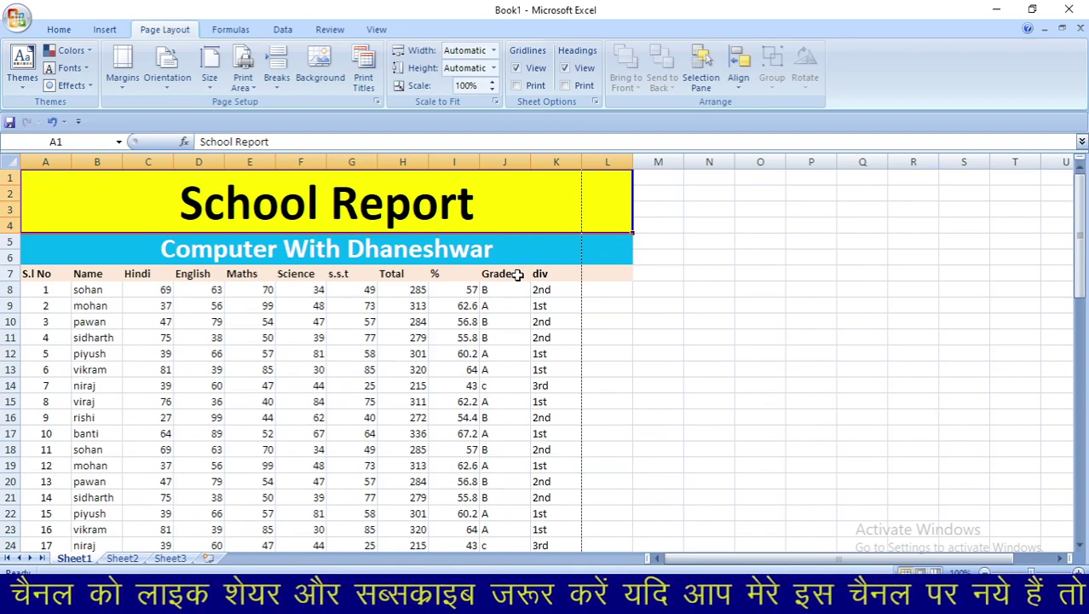
key("ctrl+F2")
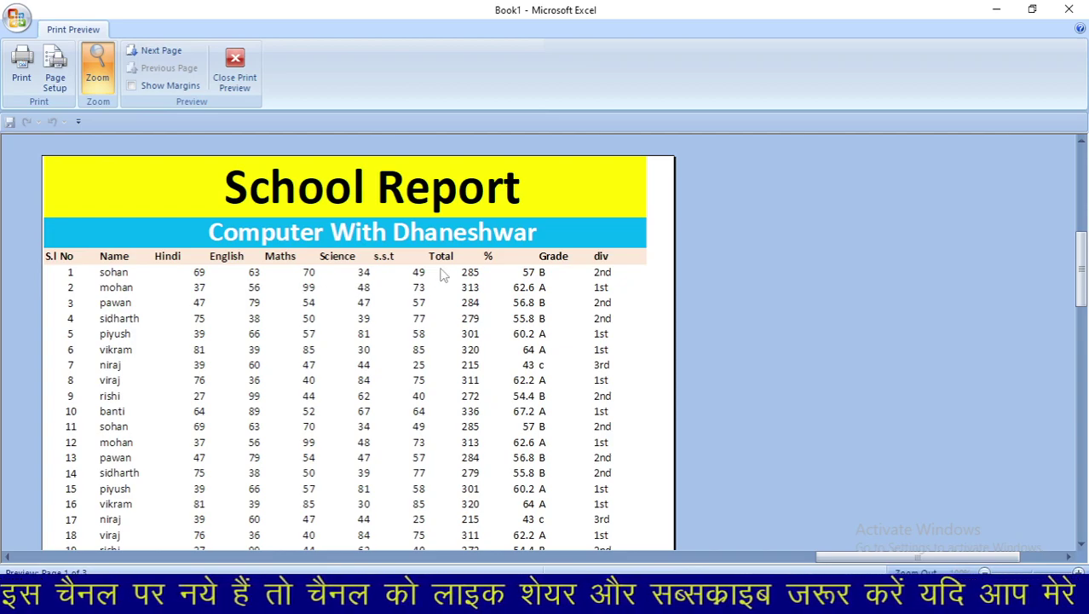
scroll(442, 274, "down", 3)
scroll(442, 273, "down", 10)
scroll(443, 274, "down", 6)
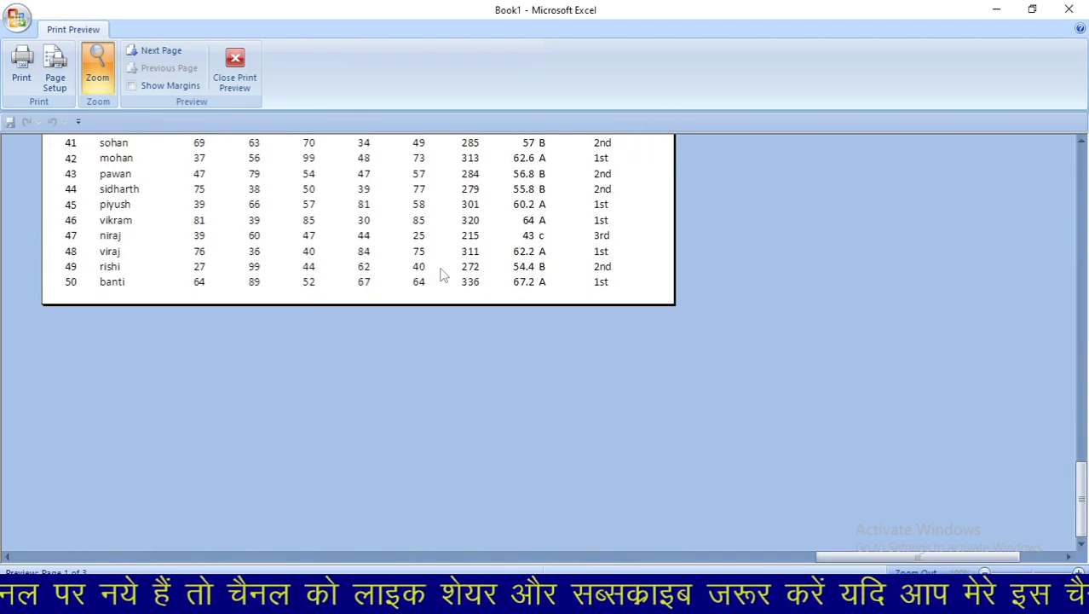
scroll(443, 273, "up", 1)
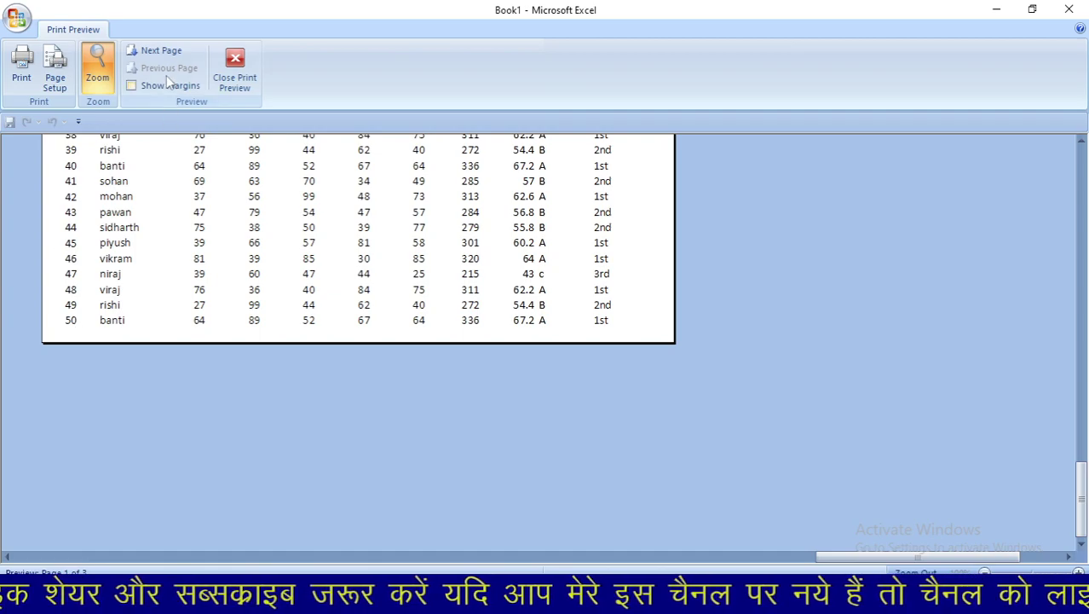
left_click(166, 54)
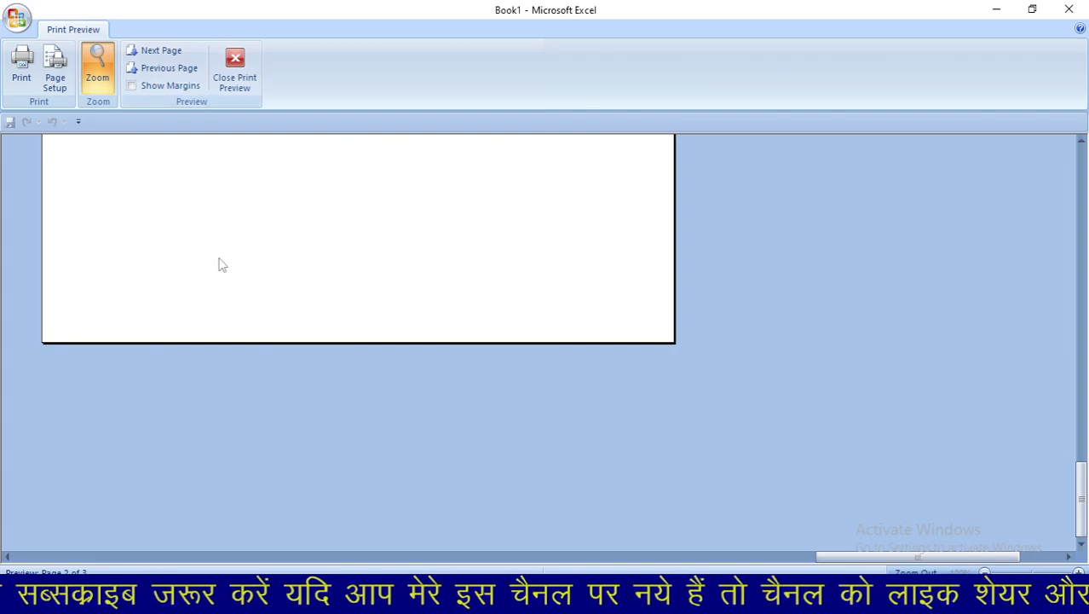
scroll(219, 265, "up", 5)
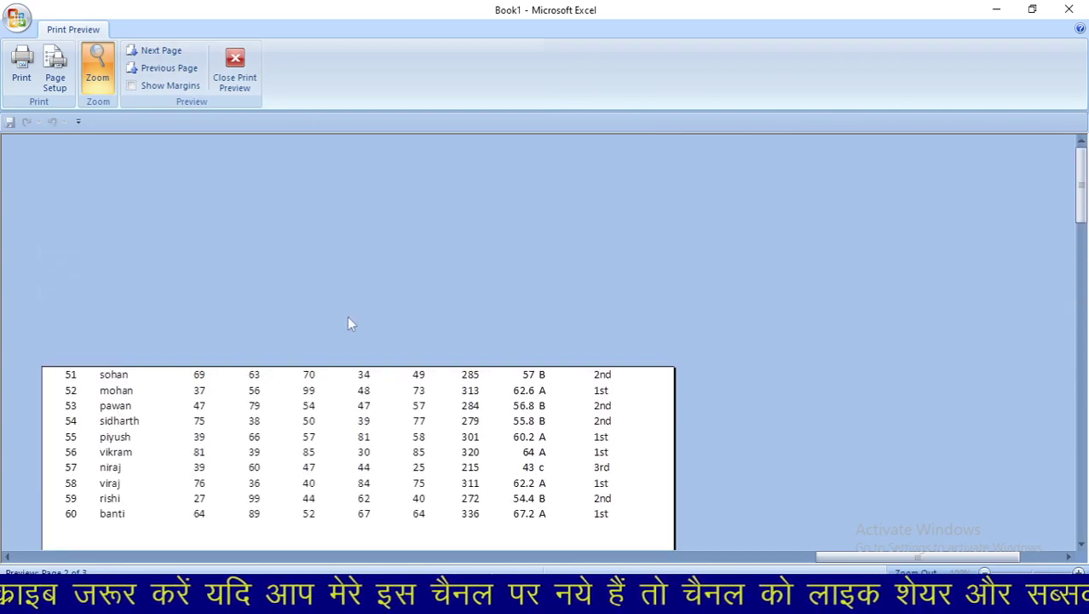
scroll(348, 323, "down", 2)
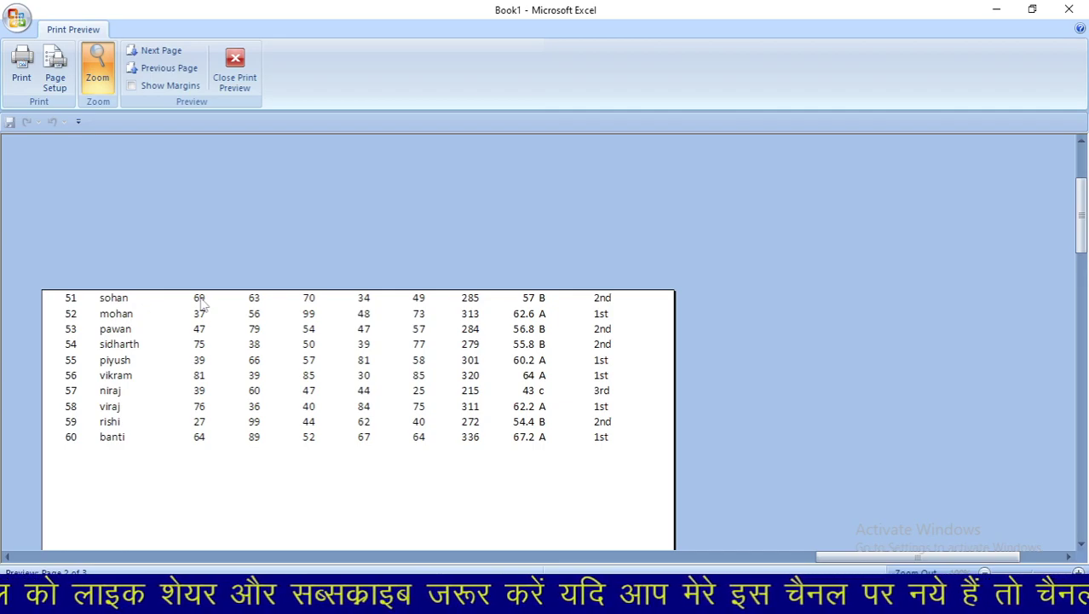
left_click(235, 75)
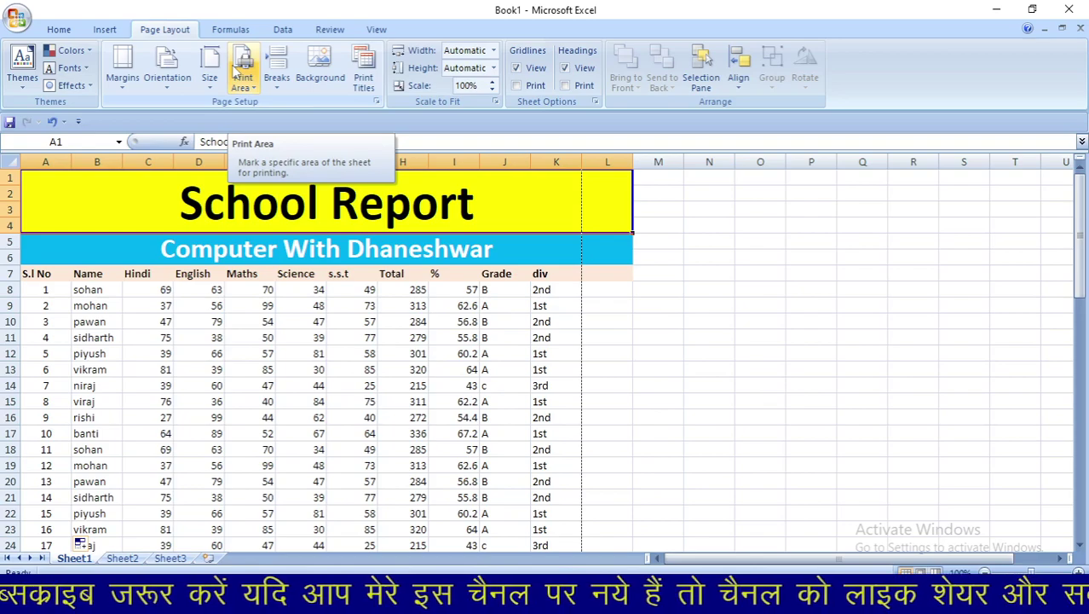
Set Print Titles so row 7 ($7:$7) repeats at the top of every page.
left_click(365, 82)
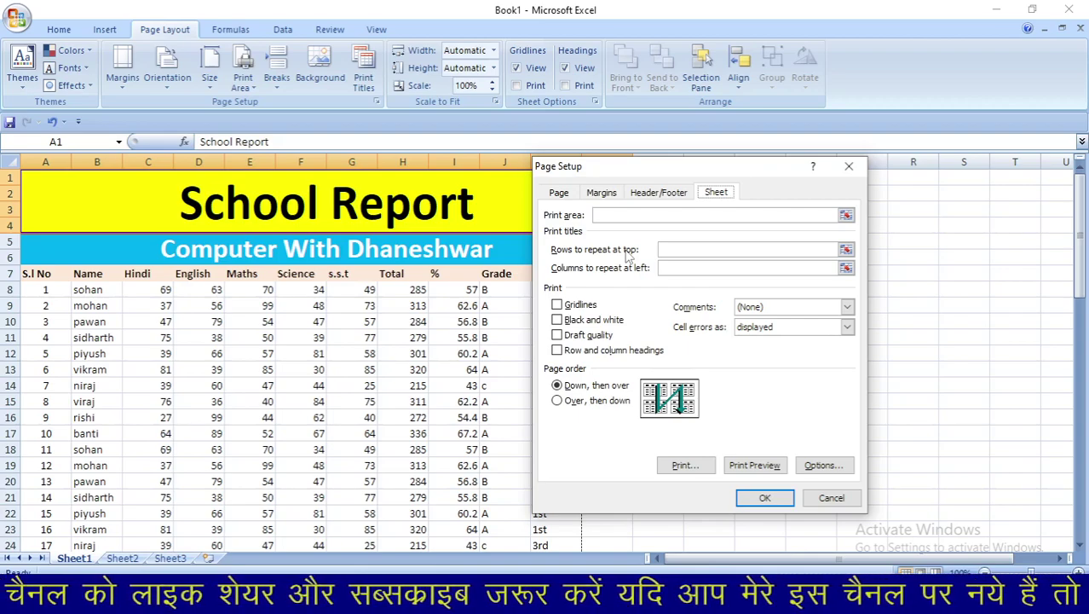
left_click(679, 247)
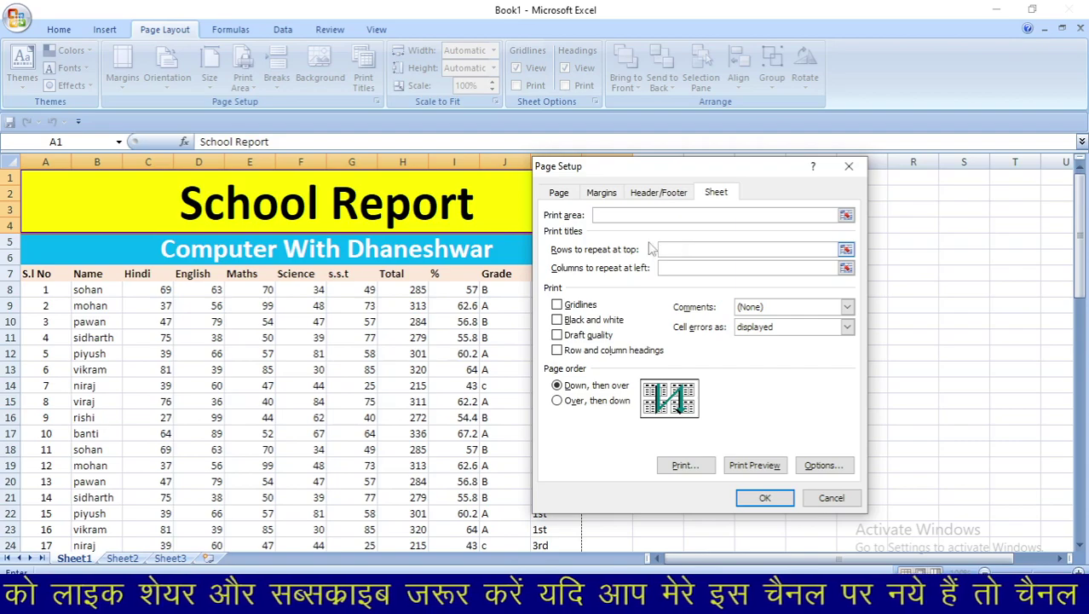
left_click(27, 273)
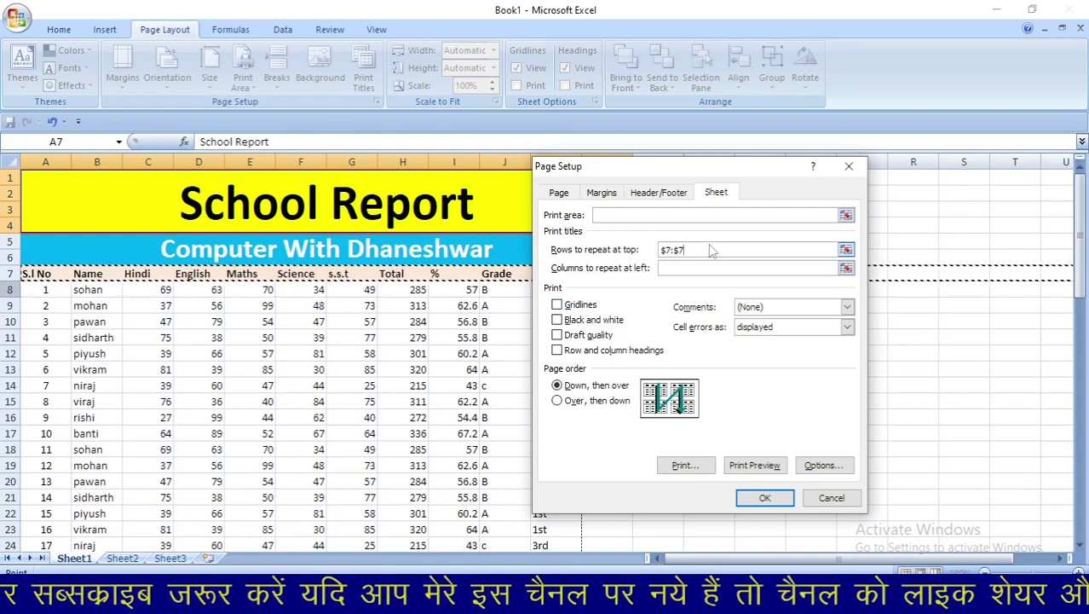
left_click(750, 500)
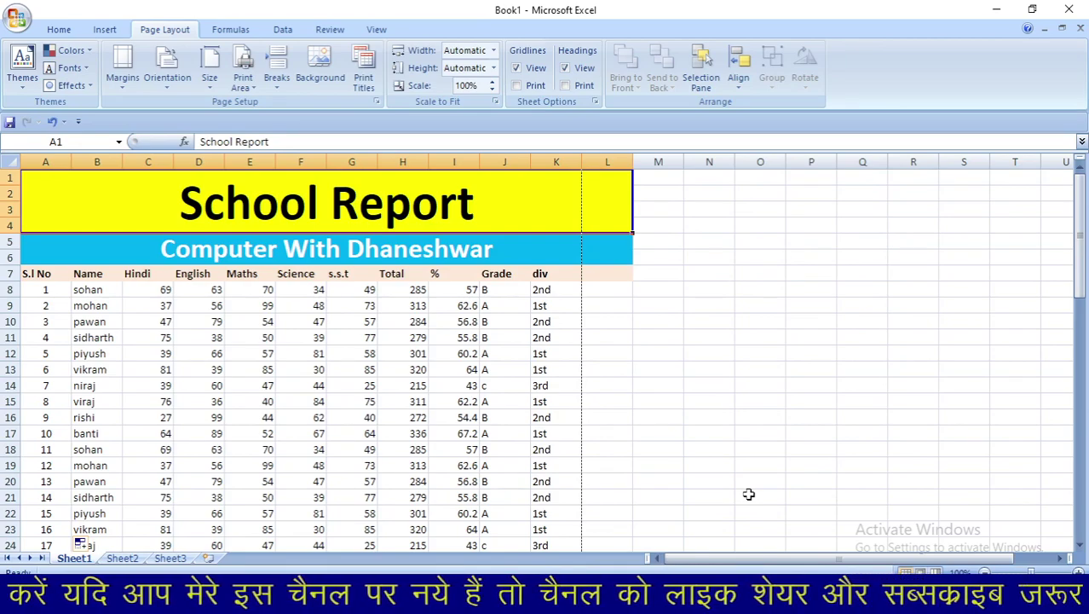
key("ctrl+F2")
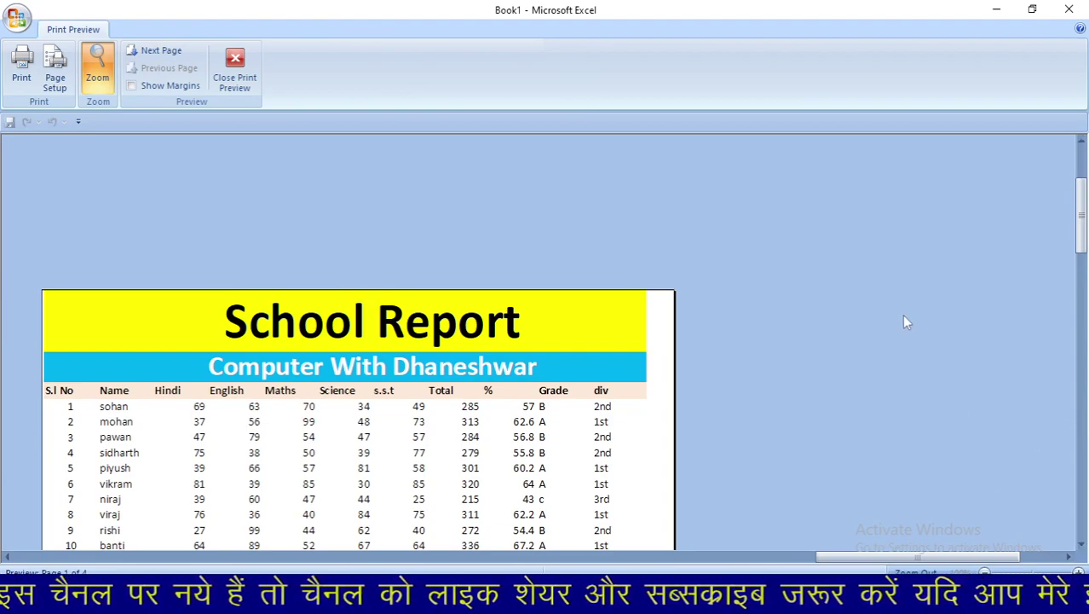
scroll(906, 322, "up", 1)
scroll(906, 322, "down", 5)
scroll(906, 322, "up", 3)
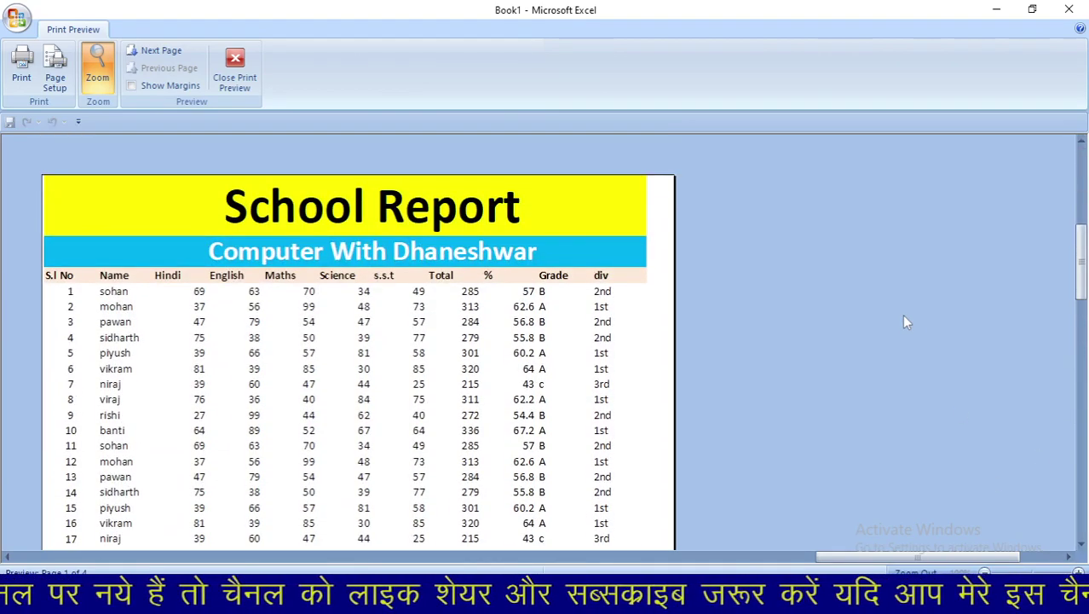
left_click(161, 51)
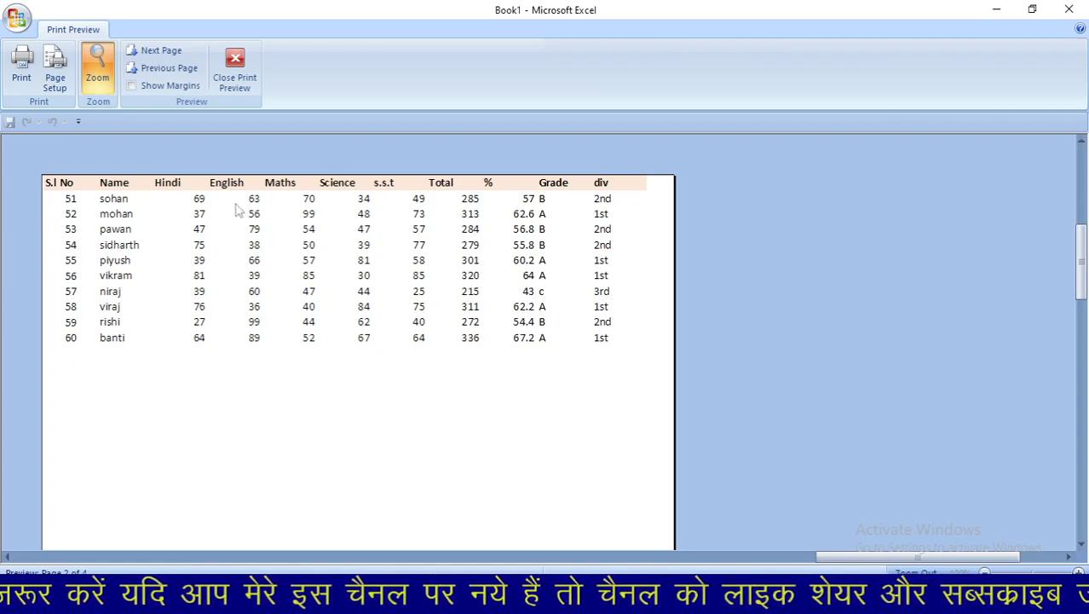
left_click(230, 79)
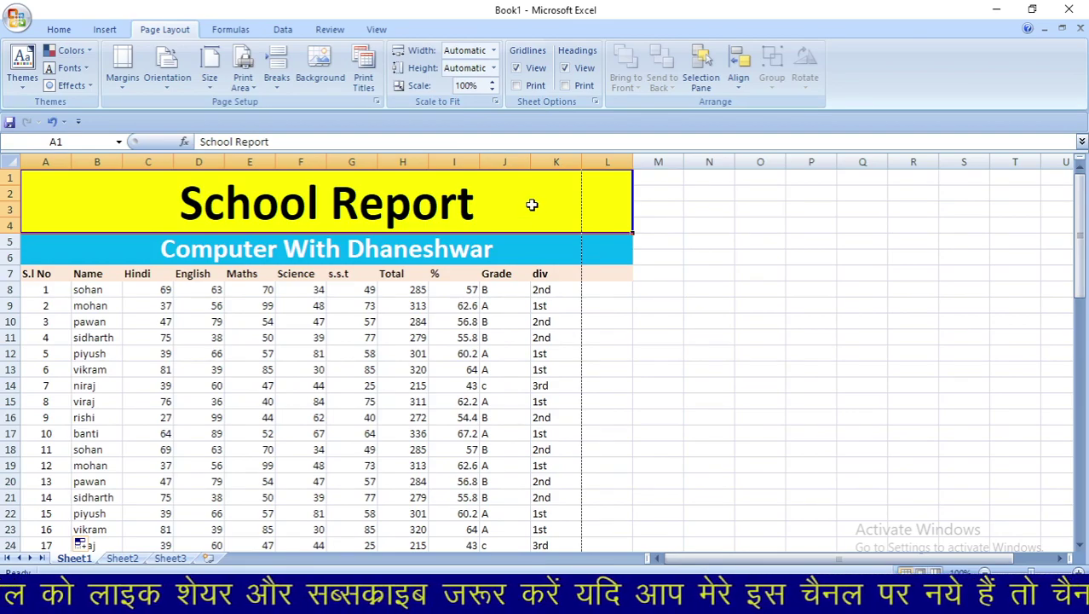
Set Scale to Fit width and height to 1 page each, scaling the report to 85%.
scroll(543, 345, "down", 20)
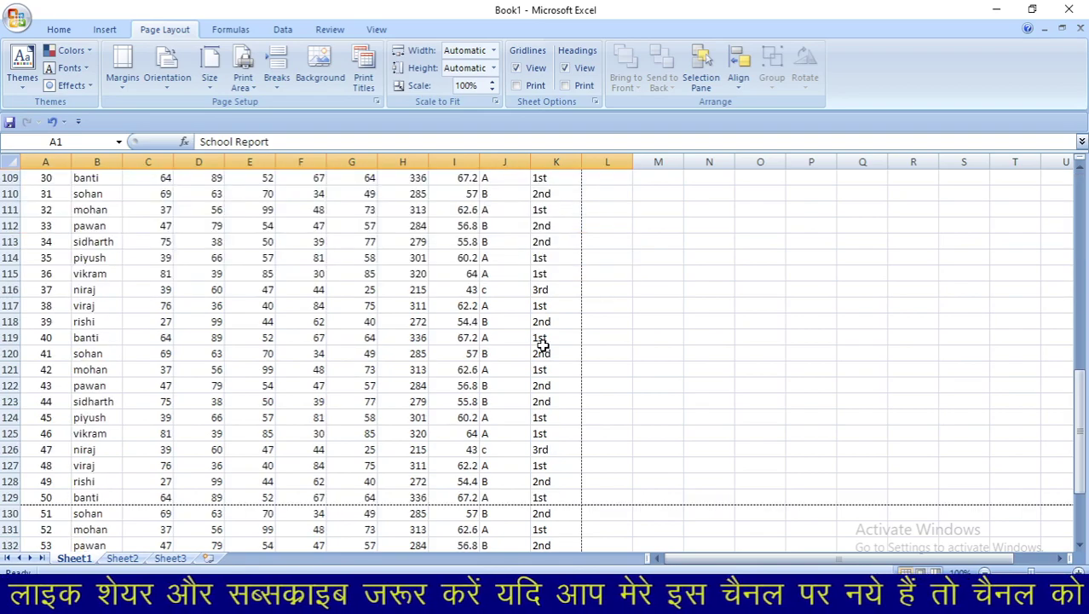
scroll(543, 345, "down", 3)
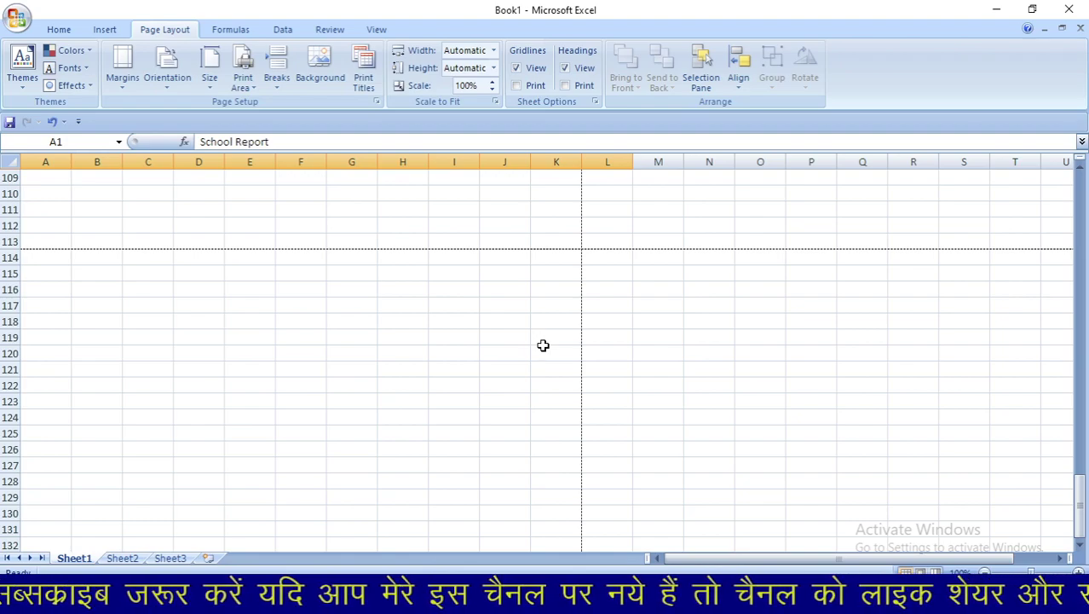
scroll(542, 345, "up", 20)
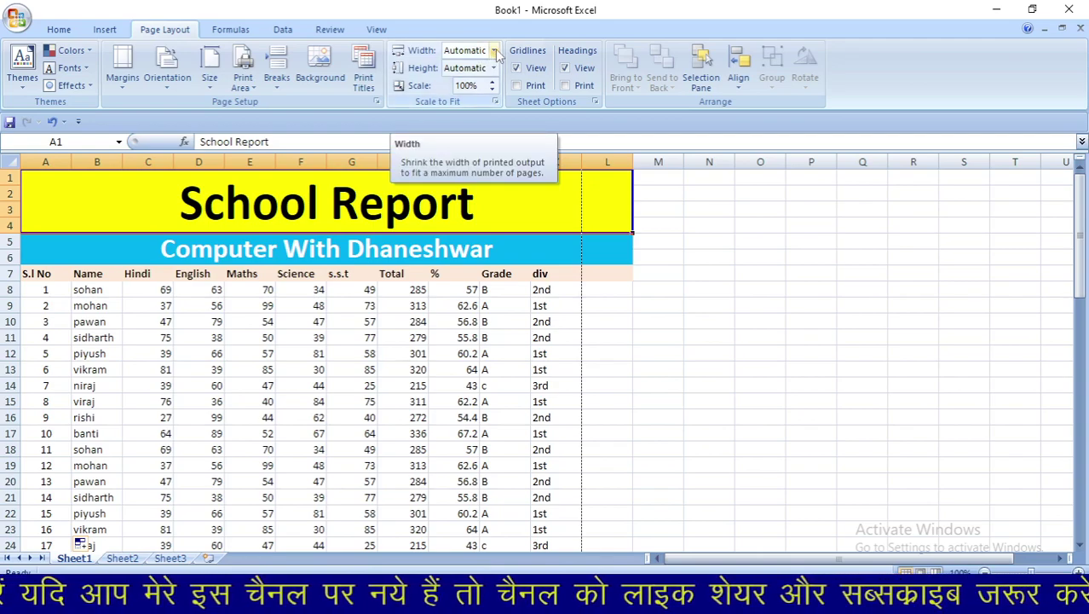
left_click(494, 51)
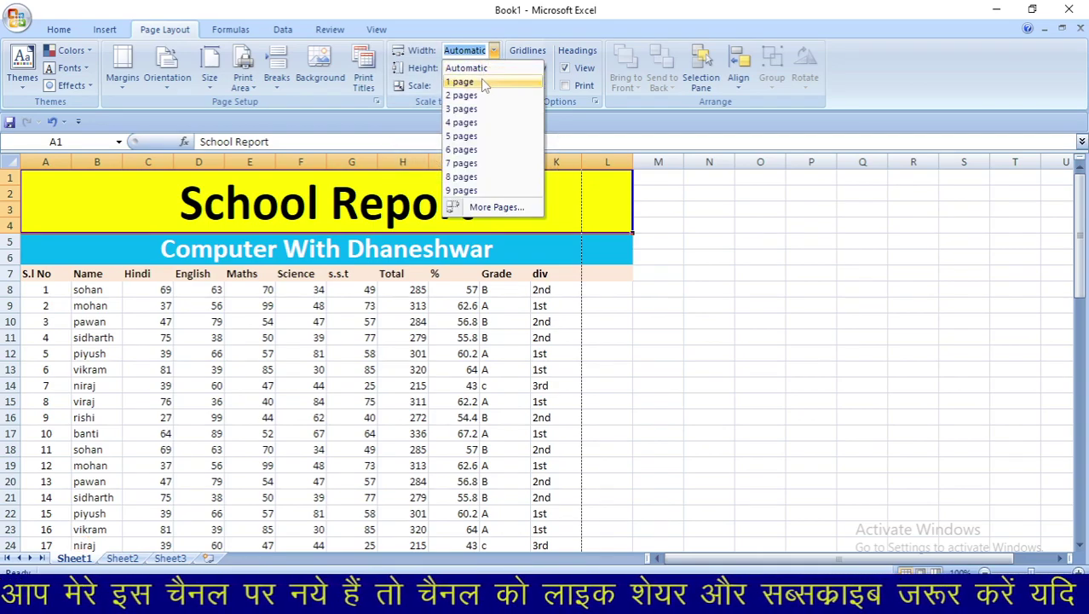
left_click(480, 80)
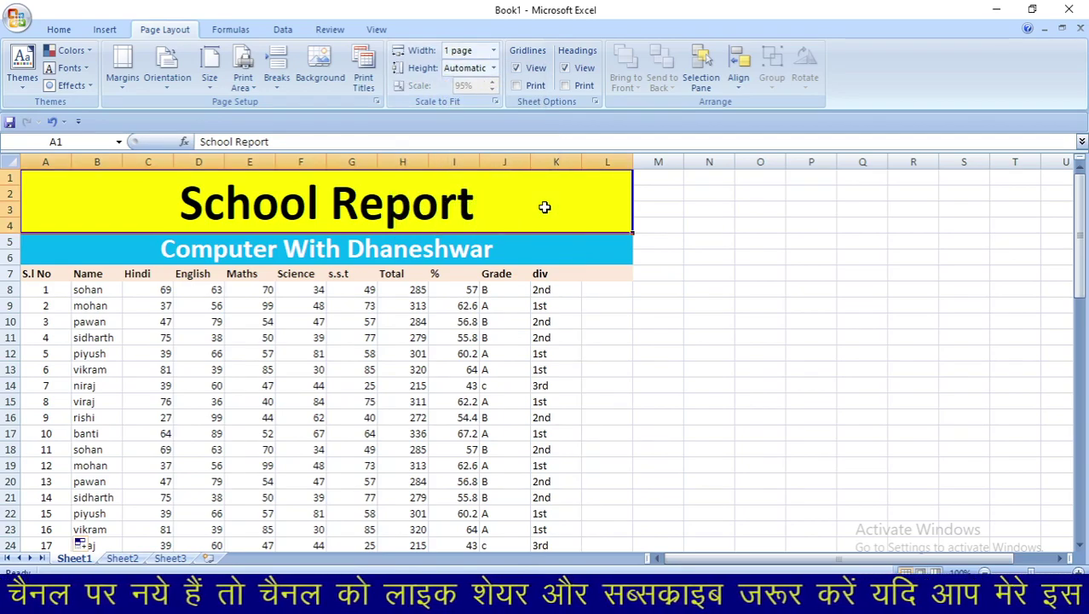
left_click(493, 69)
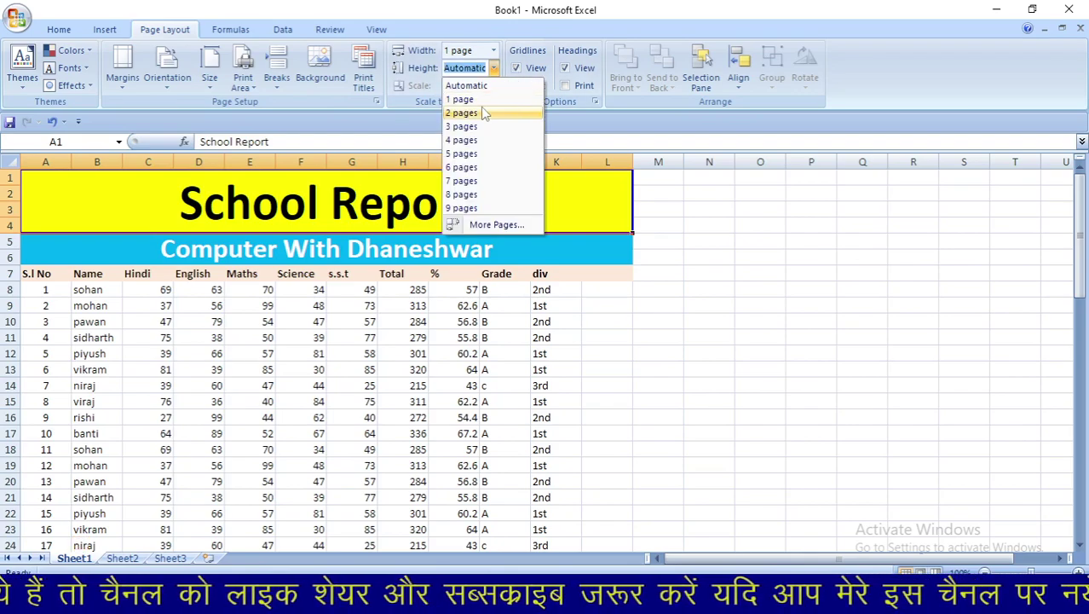
left_click(481, 101)
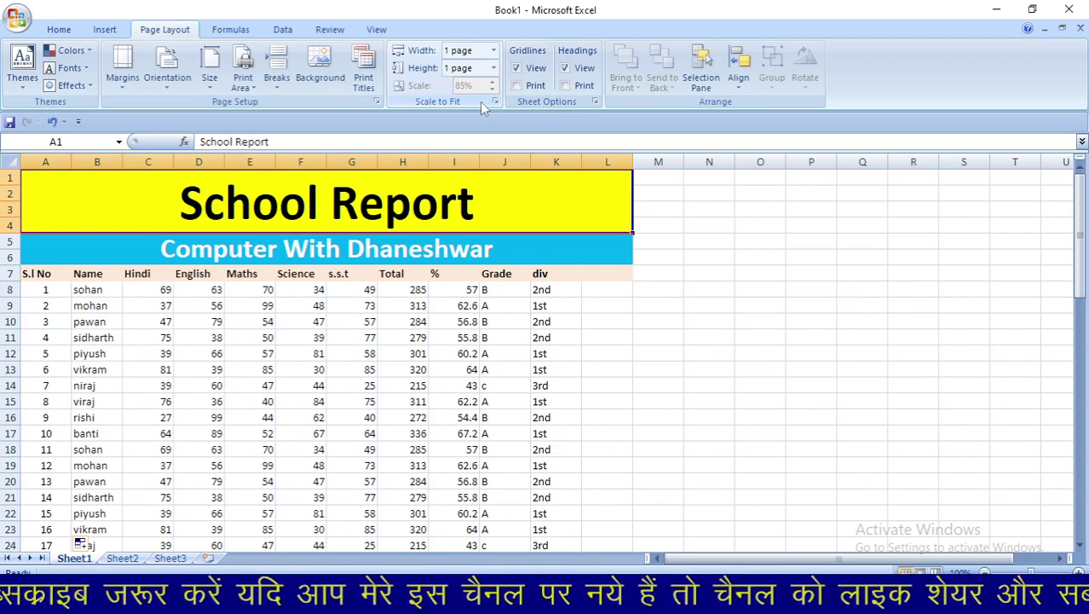
key("ctrl+F2")
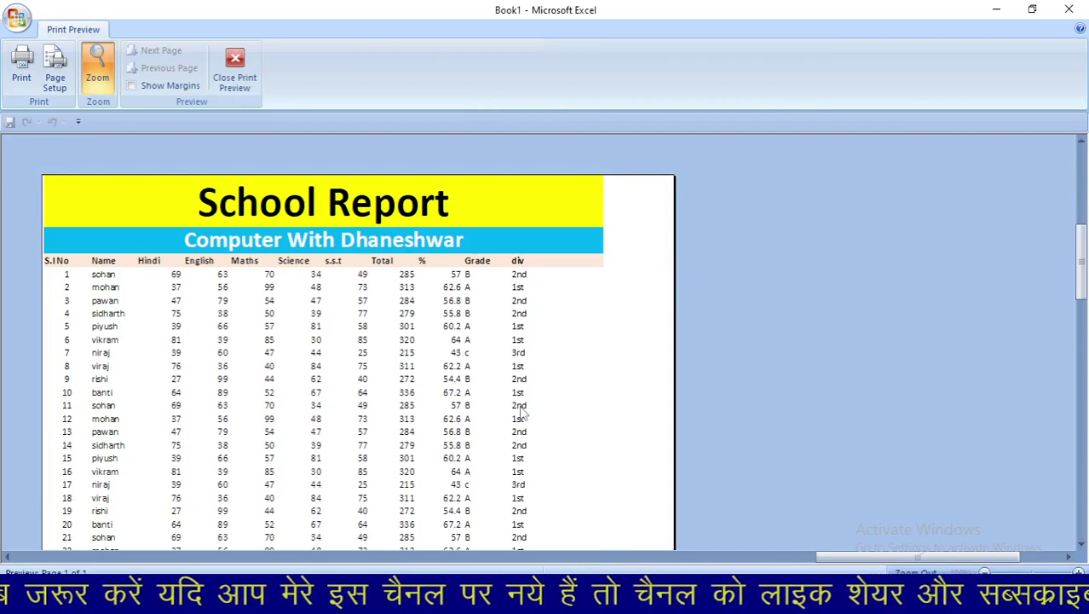
scroll(522, 413, "down", 5)
scroll(522, 413, "down", 5)
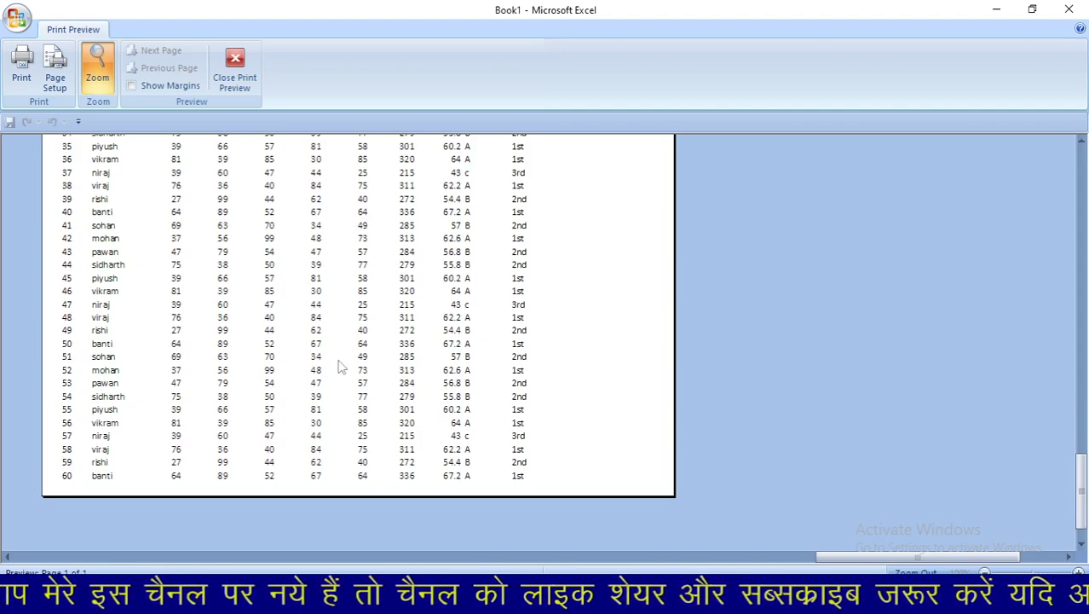
left_click(235, 68)
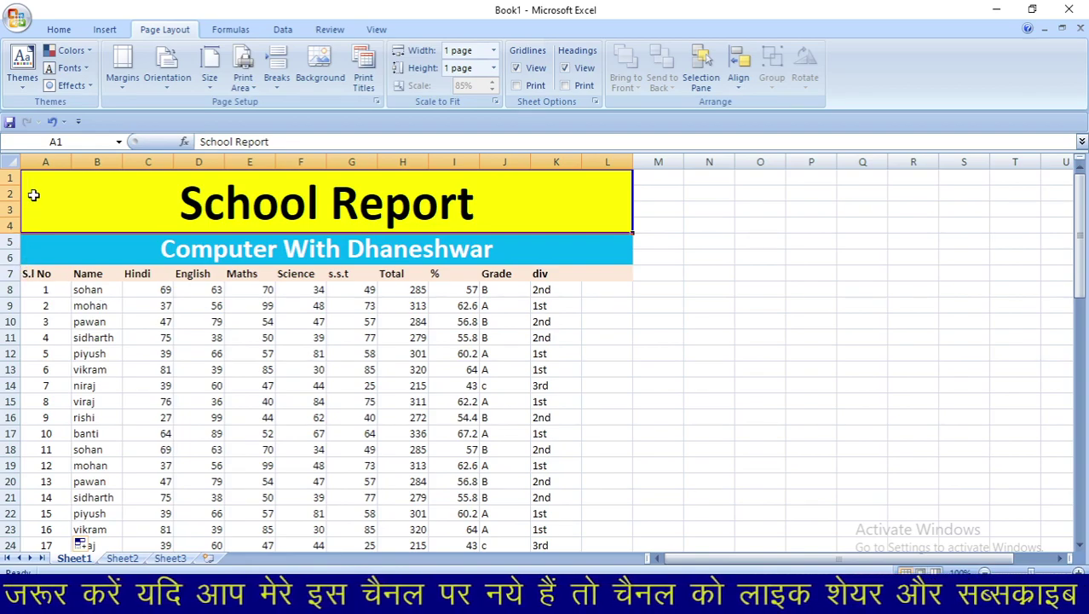
Select A1:L67 and apply All Borders from the Home tab's Borders button.
mouse_move(33, 195)
left_mouse_down()
mouse_move(629, 522)
mouse_move(245, 569)
left_mouse_up()
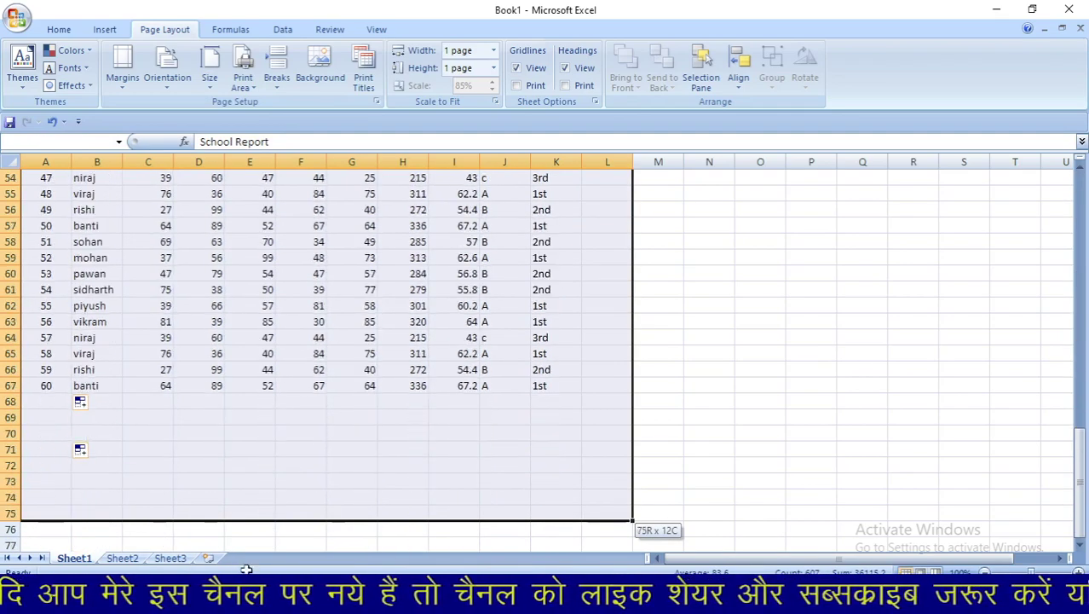
left_click_drag(246, 569, 248, 334)
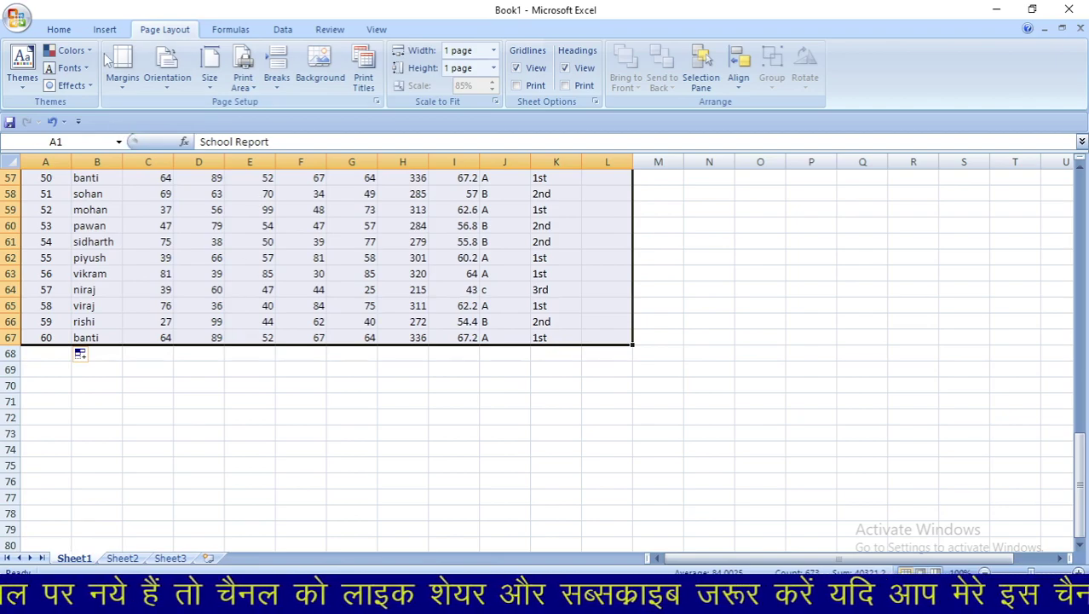
left_click(104, 30)
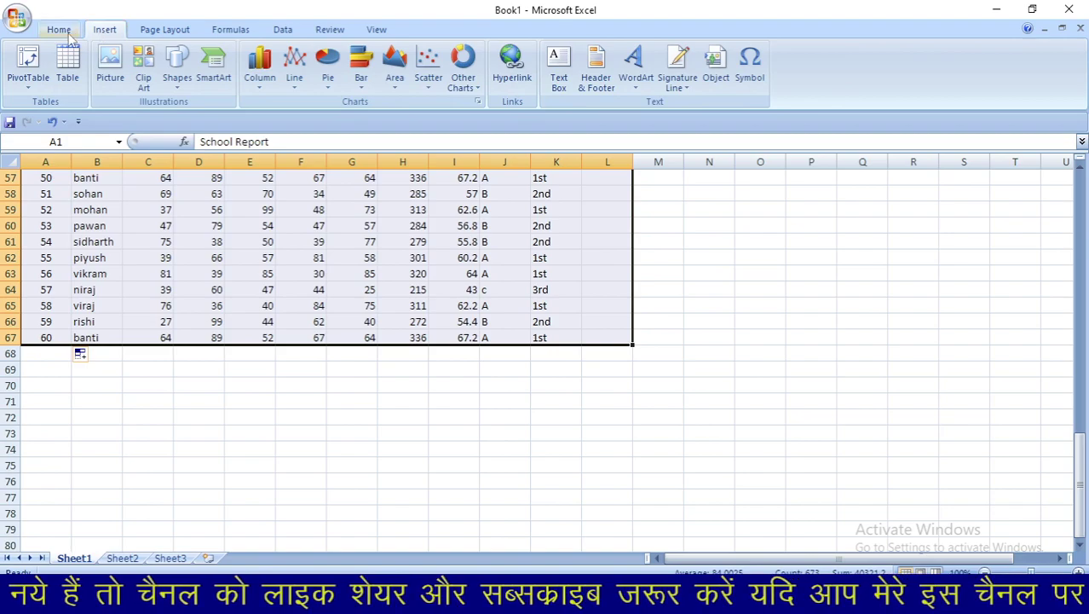
left_click(68, 32)
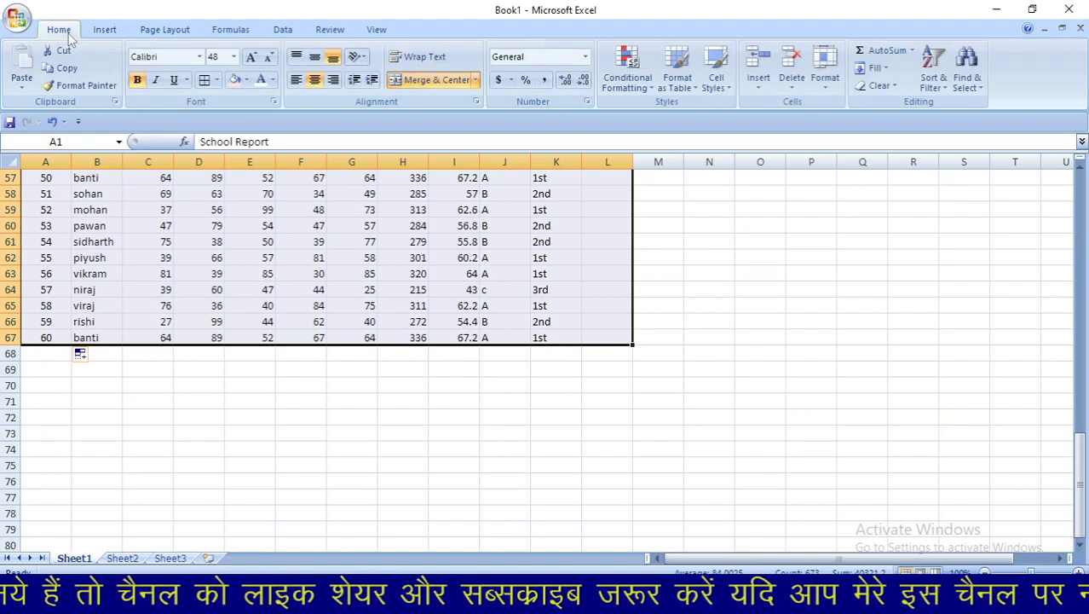
left_click(204, 80)
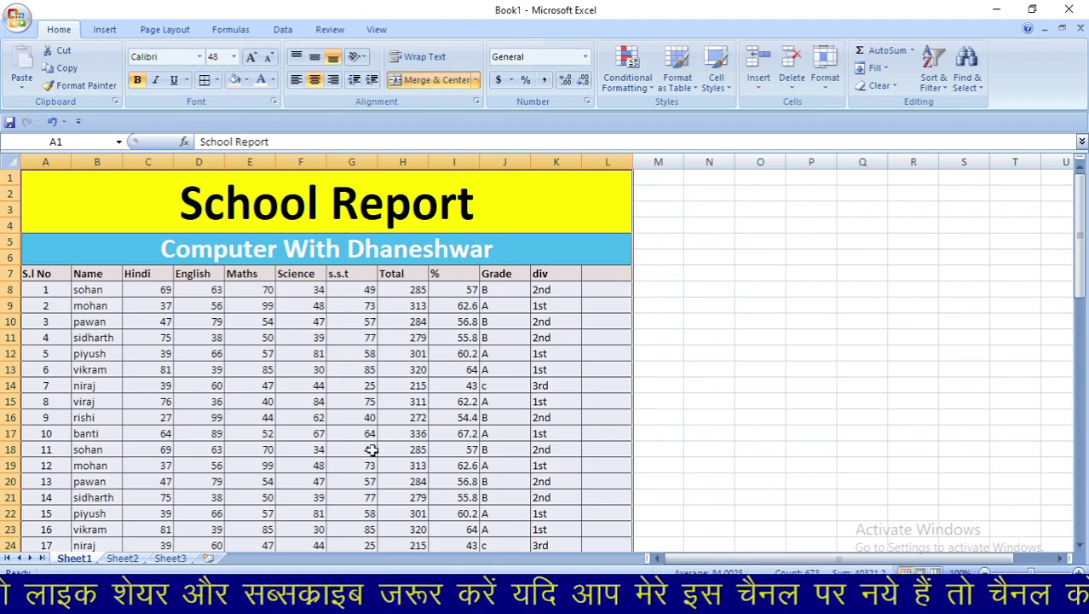
Check the bordered table in Print Preview, then uncheck Gridlines View on Page Layout.
key("ctrl+F2")
scroll(373, 458, "down", 3)
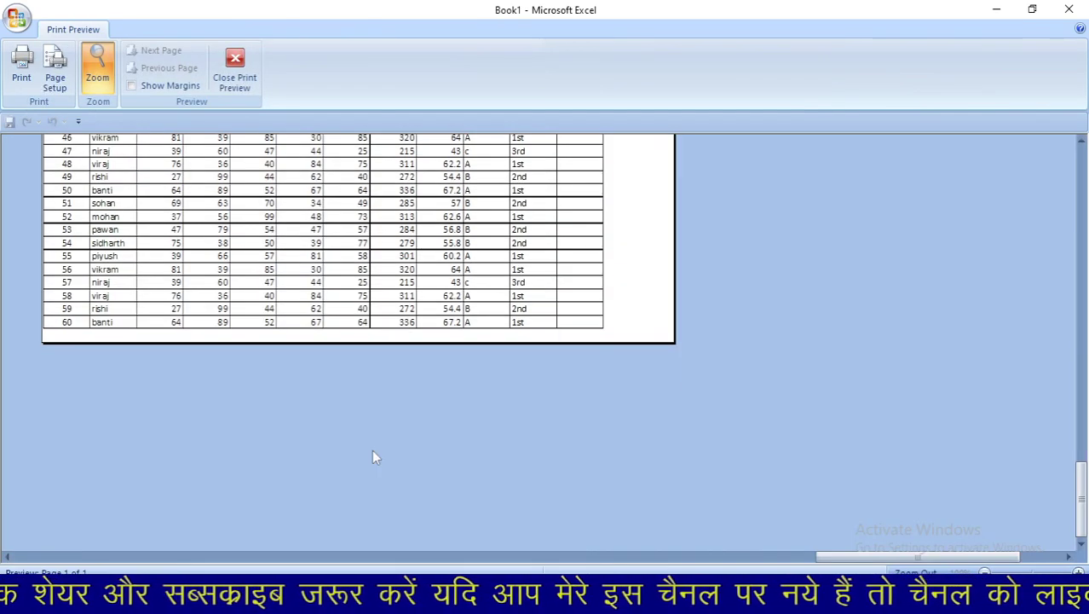
scroll(373, 458, "up", 10)
scroll(374, 458, "up", 6)
scroll(374, 458, "up", 2)
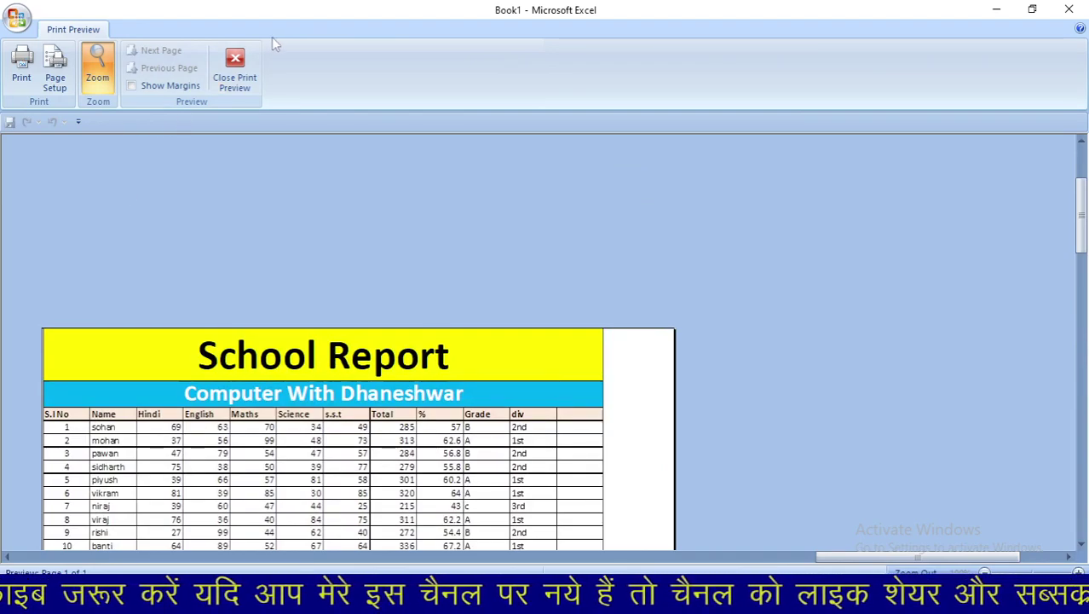
left_click(232, 76)
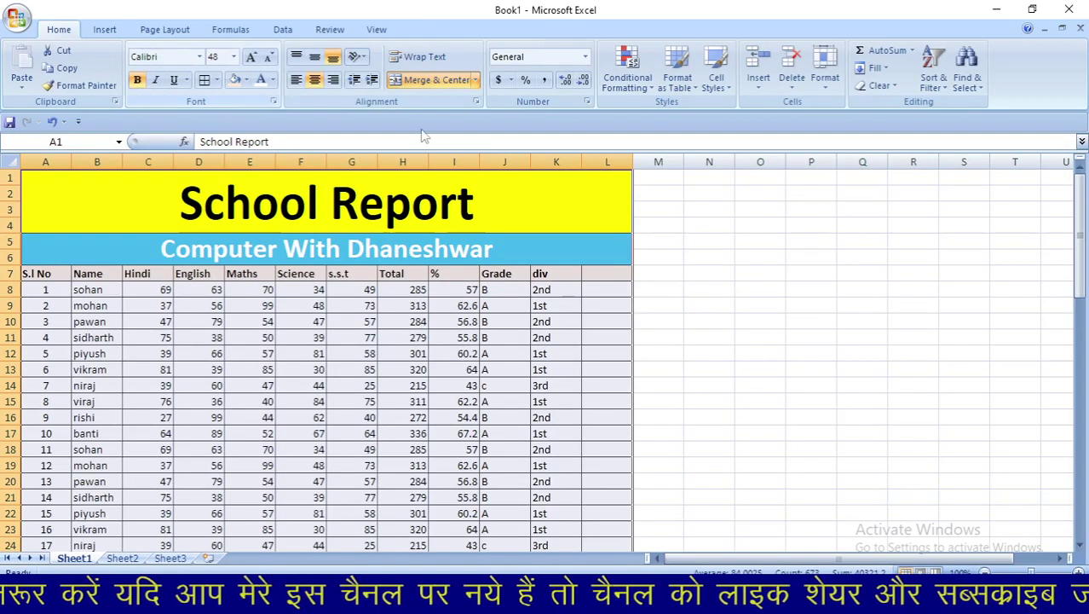
left_click(175, 31)
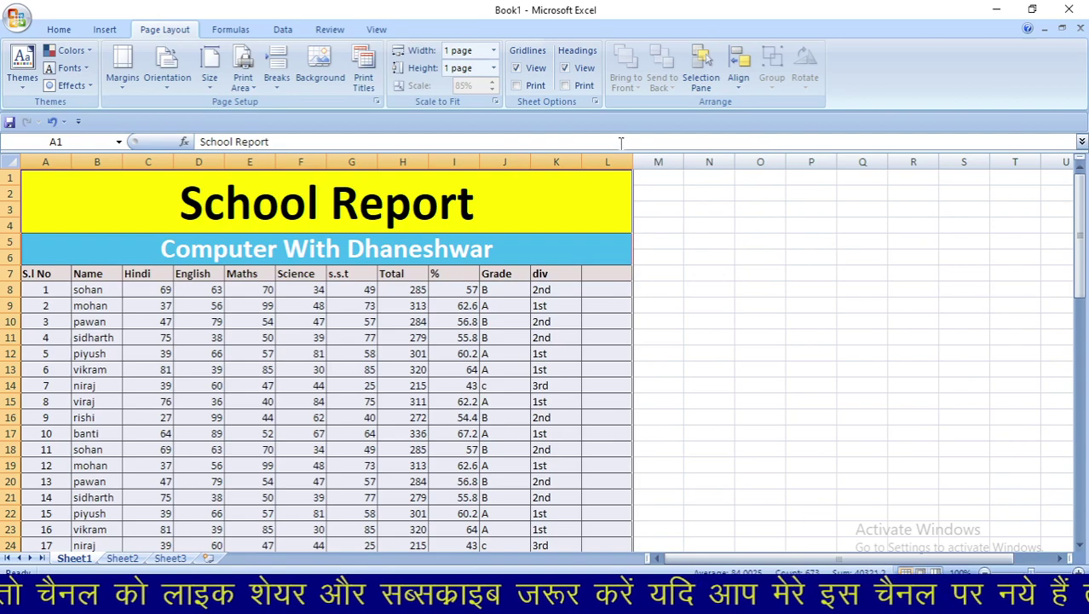
left_click(536, 70)
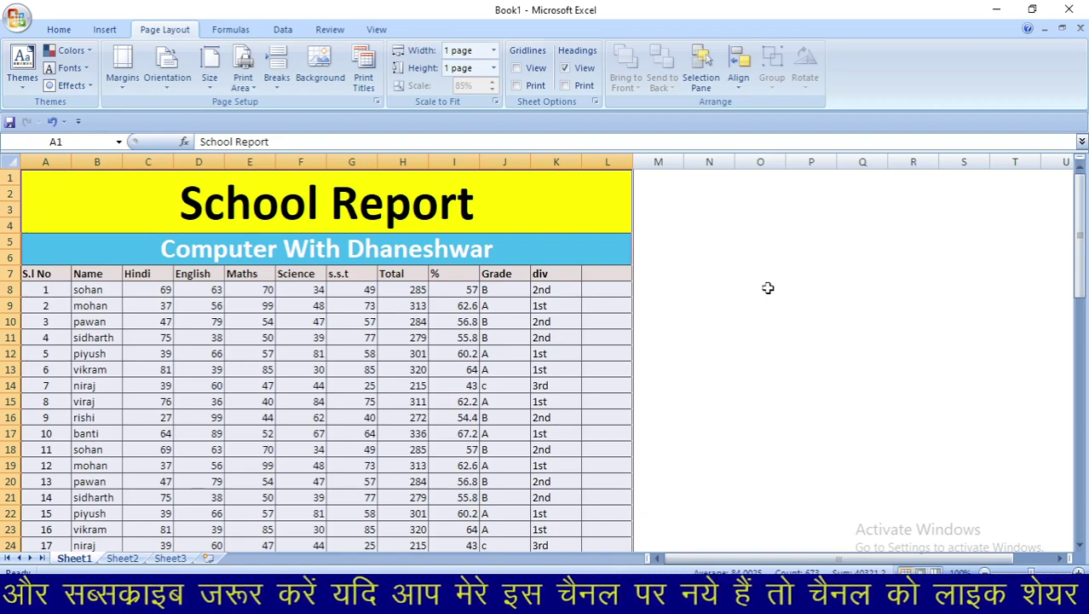
Hide on-screen gridlines, enable Gridlines Print, and preview the page with printed gridlines.
left_click(516, 70)
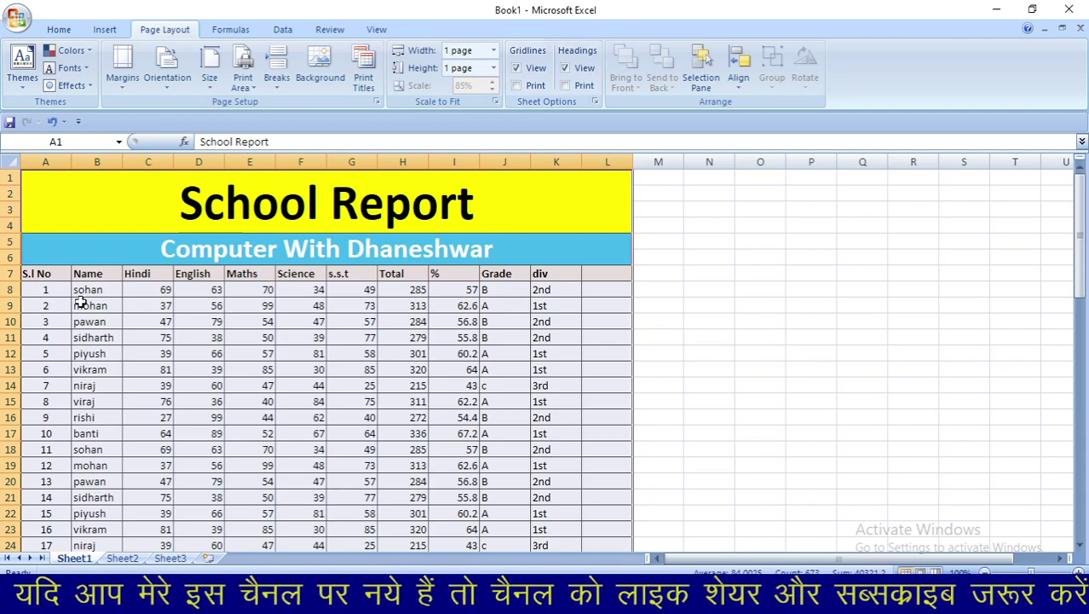
mouse_move(85, 305)
left_mouse_down()
mouse_move(147, 346)
mouse_move(510, 449)
left_mouse_up()
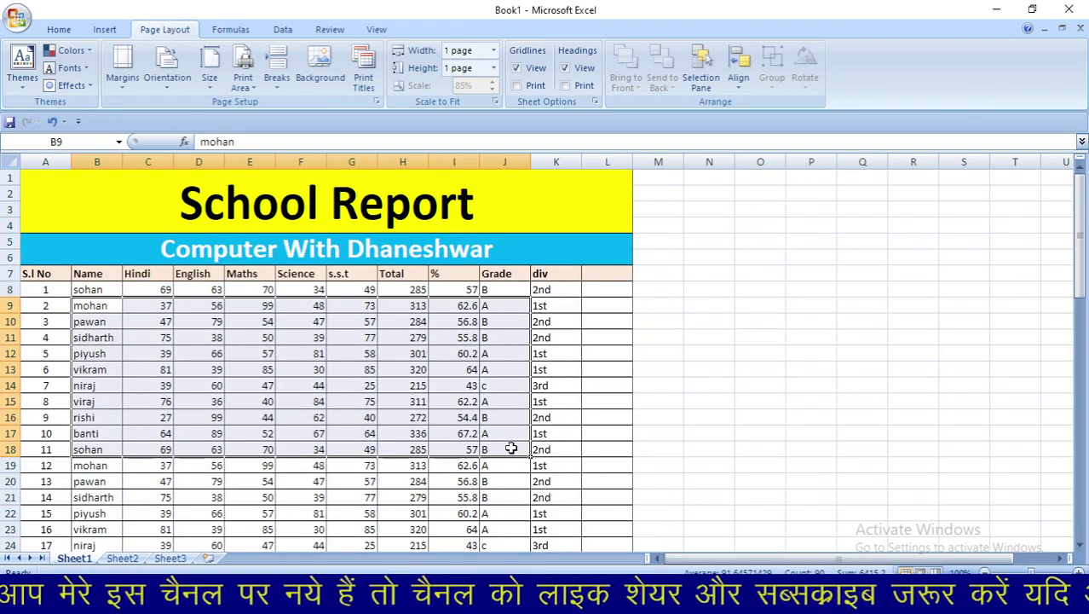
left_click(535, 71)
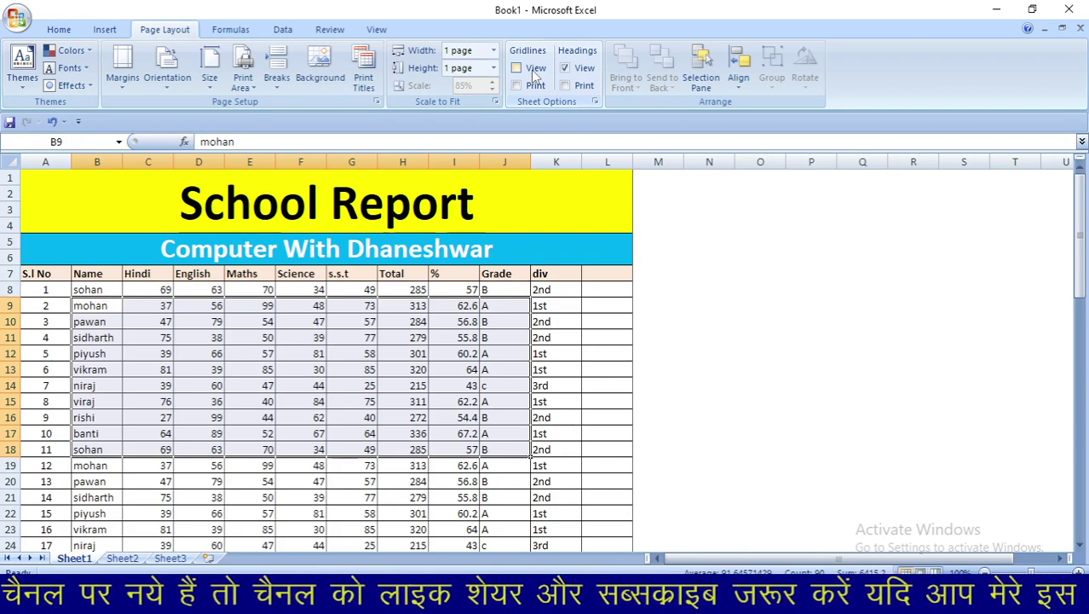
left_click(516, 86)
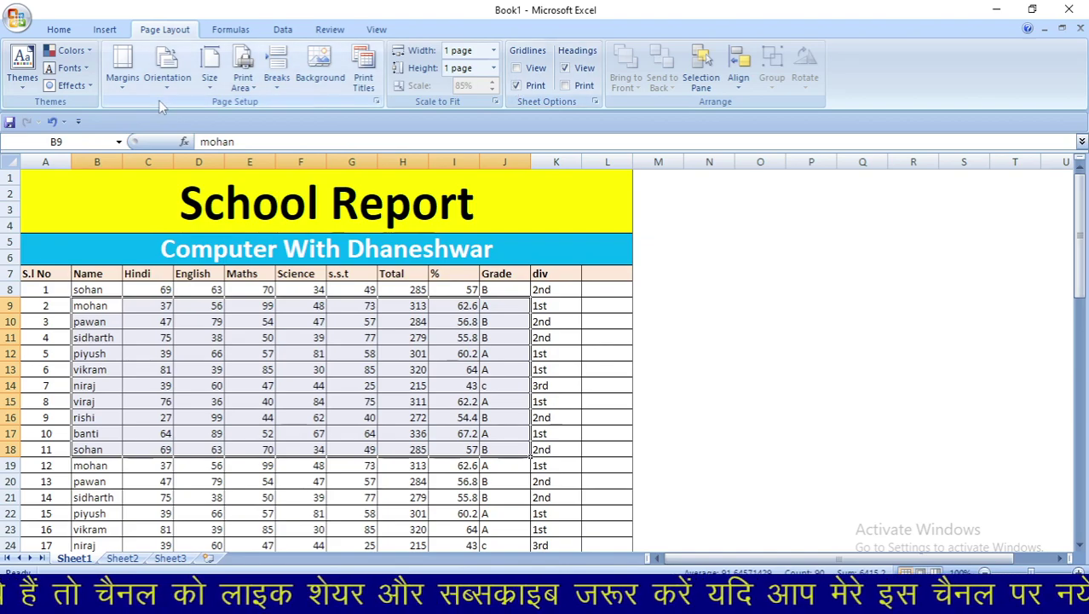
key("ctrl+F2")
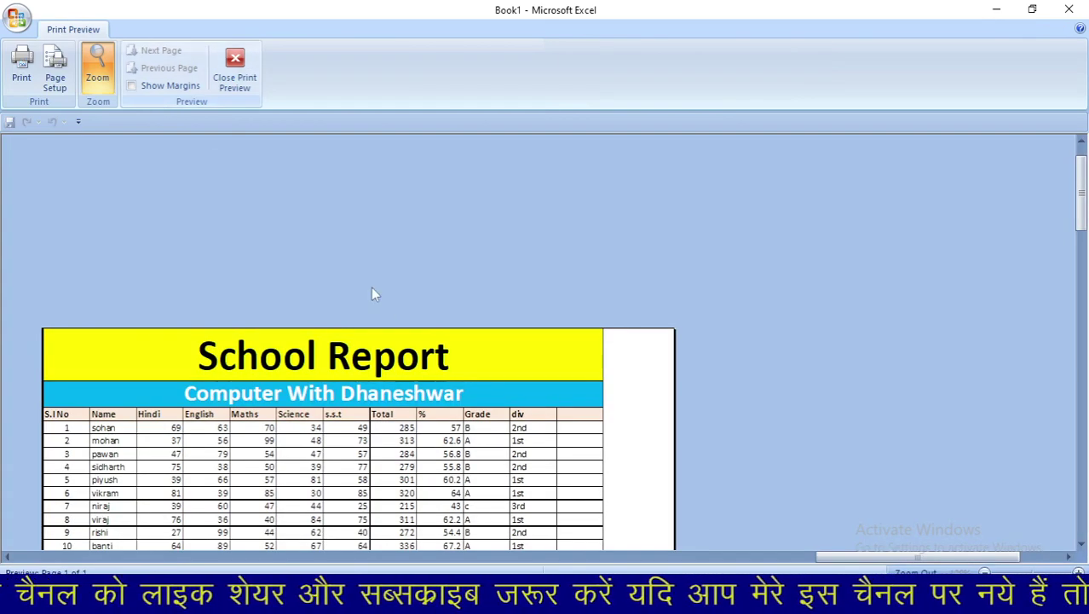
scroll(451, 429, "down", 1)
scroll(451, 429, "down", 4)
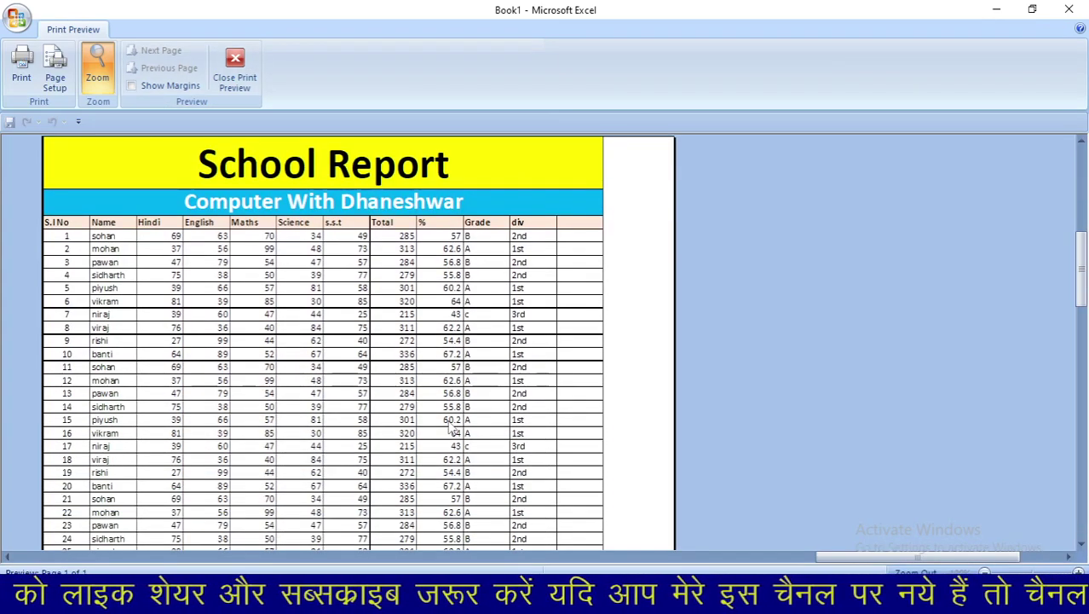
left_click(235, 68)
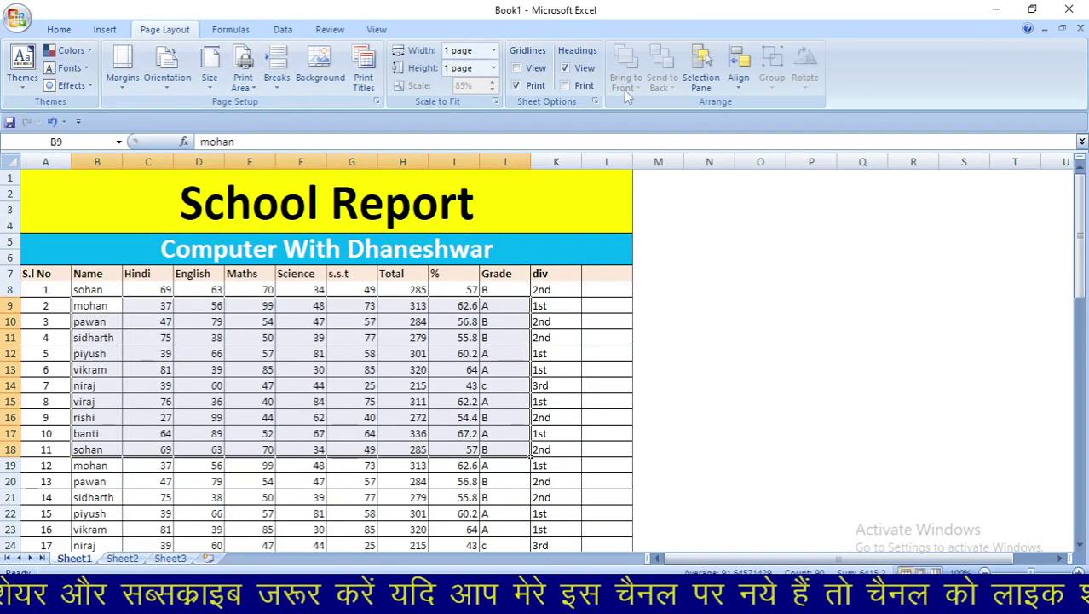
Preview the page with Gridlines Print off, then turn Gridlines Print back on.
left_click(536, 87)
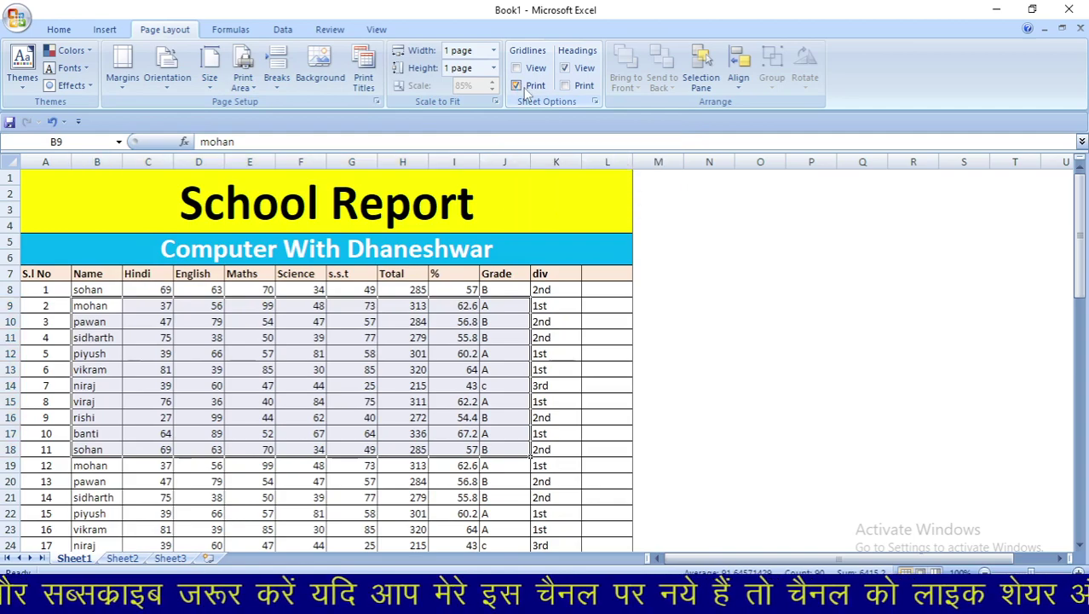
key("ctrl+F2")
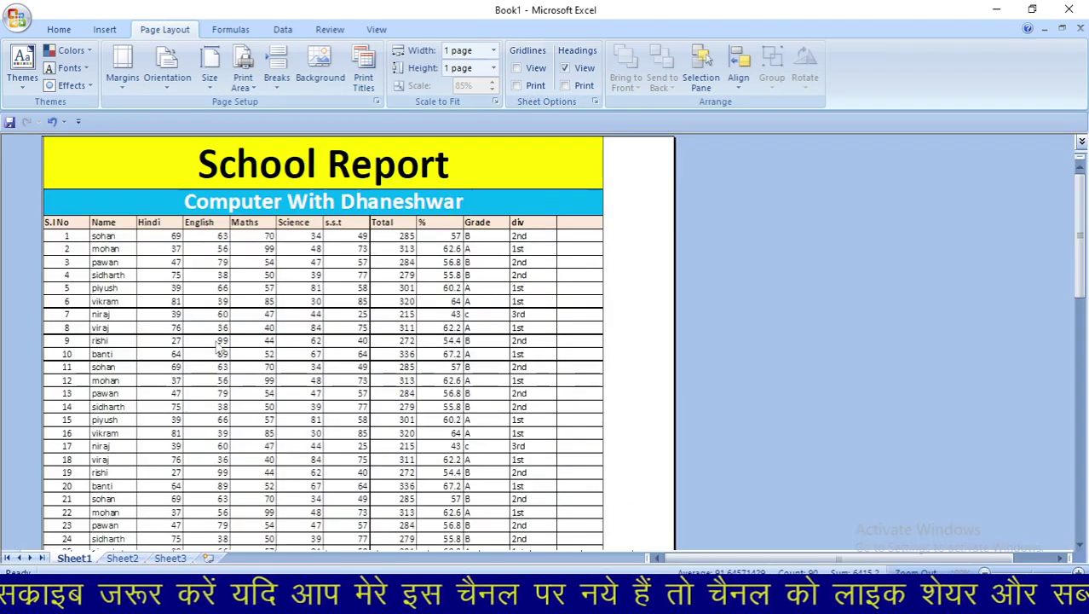
scroll(217, 344, "down", 3)
scroll(216, 346, "up", 5)
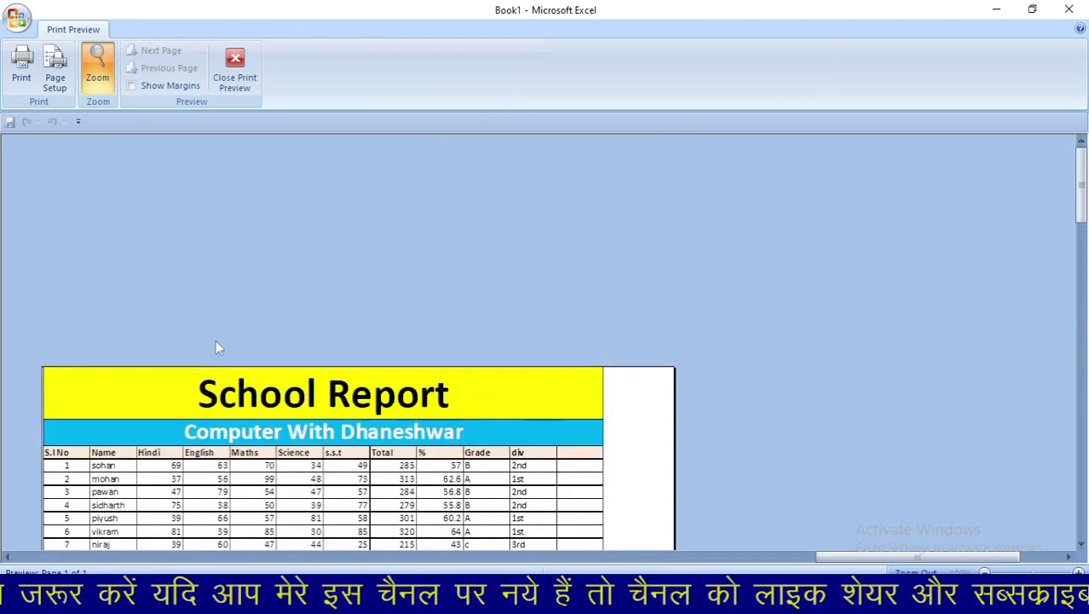
left_click(235, 70)
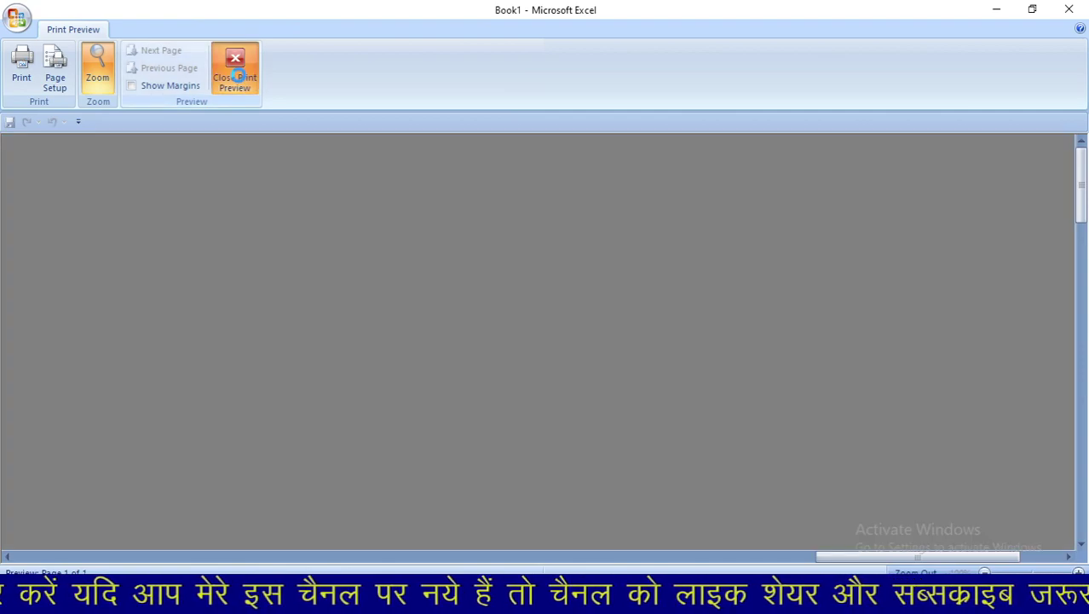
left_click(516, 85)
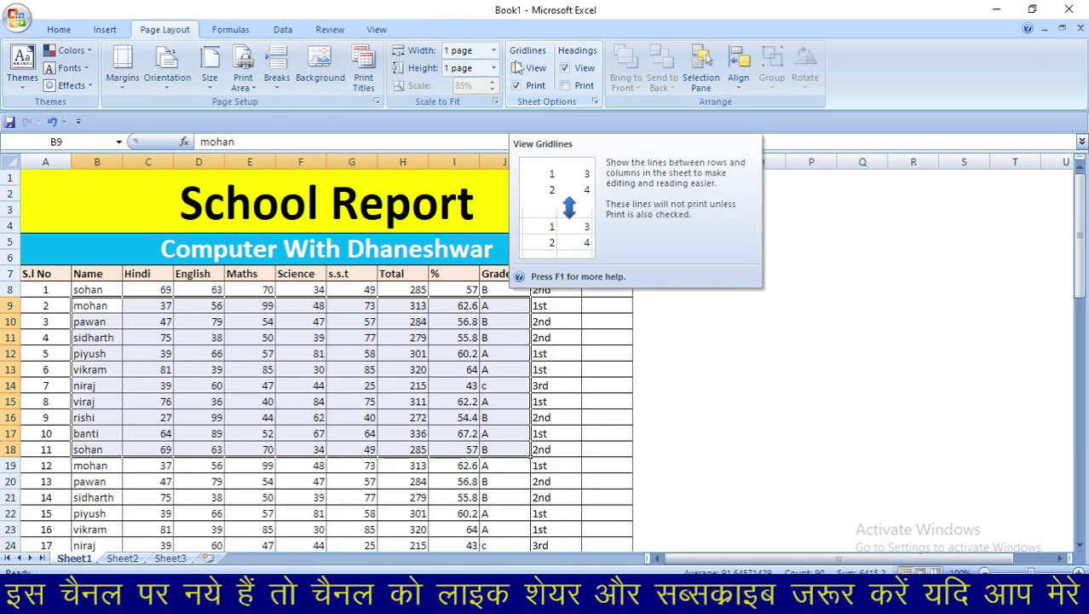
Turn Gridlines View back on and briefly select the whole table with Ctrl+A.
left_click(516, 68)
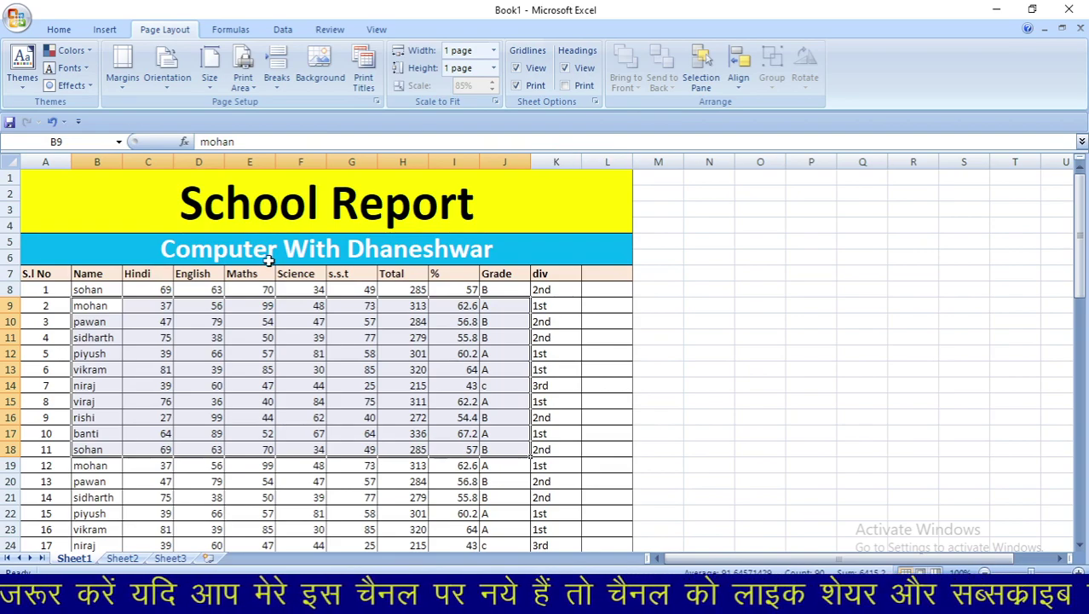
key("ctrl+a")
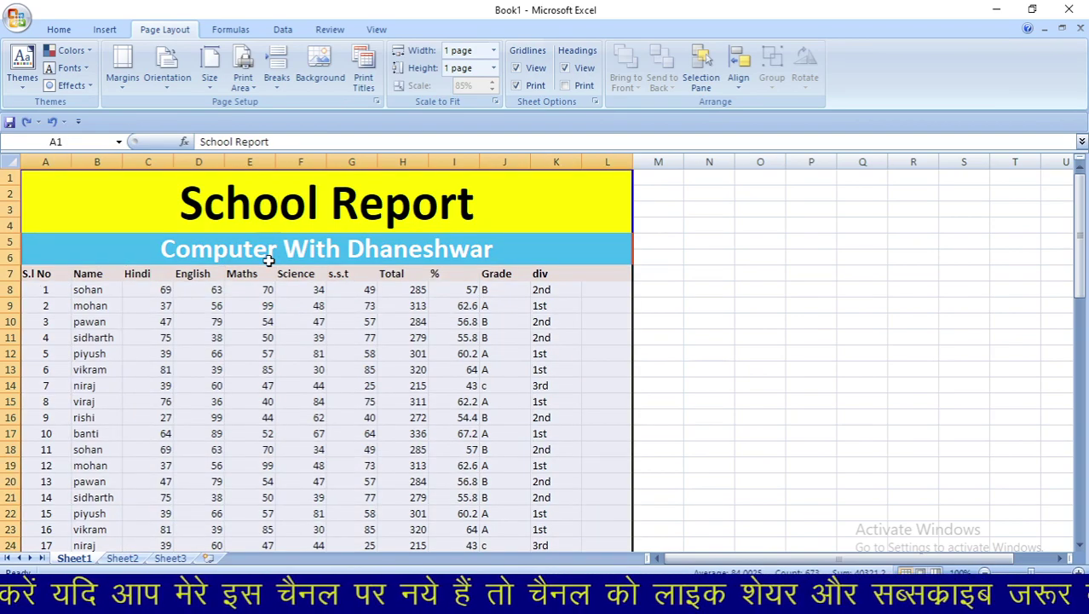
key("ctrl+z")
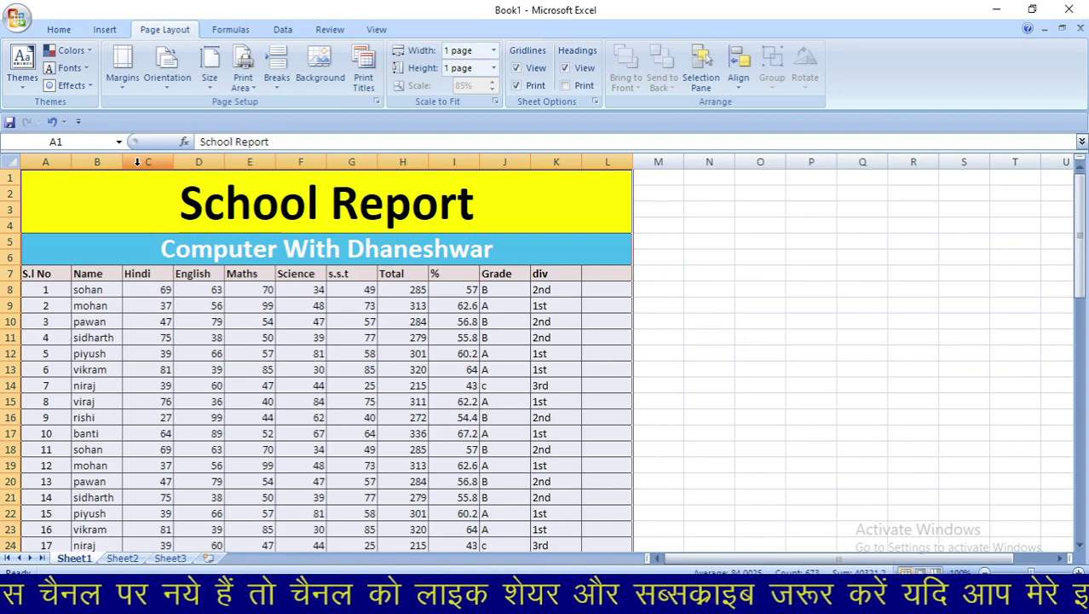
Preview the printout twice to confirm the report fits one page with gridlines.
key("ctrl+F2")
scroll(574, 389, "down", 5)
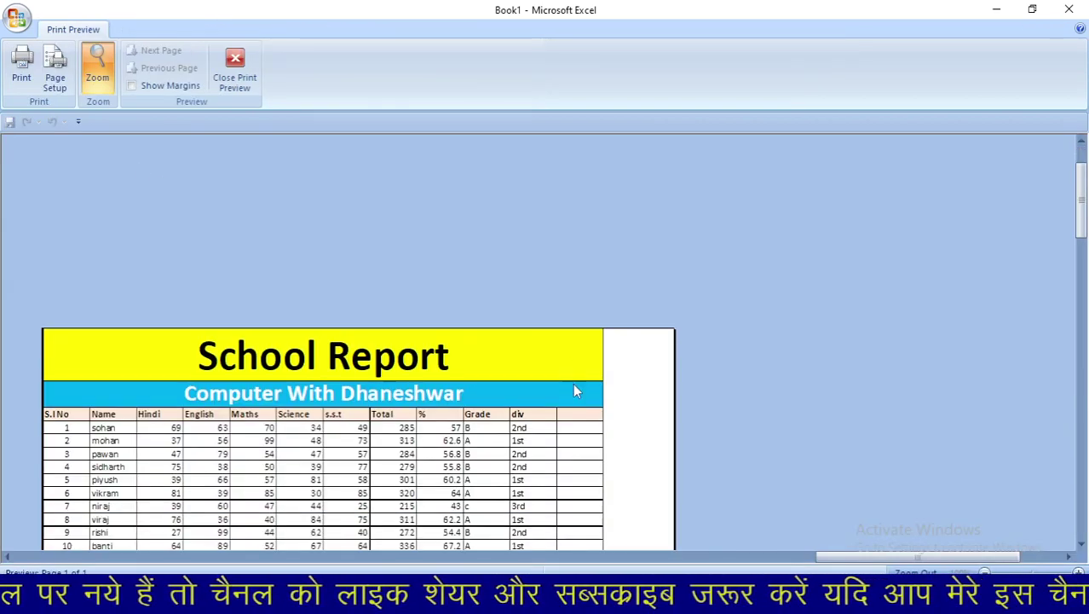
scroll(577, 391, "up", 2)
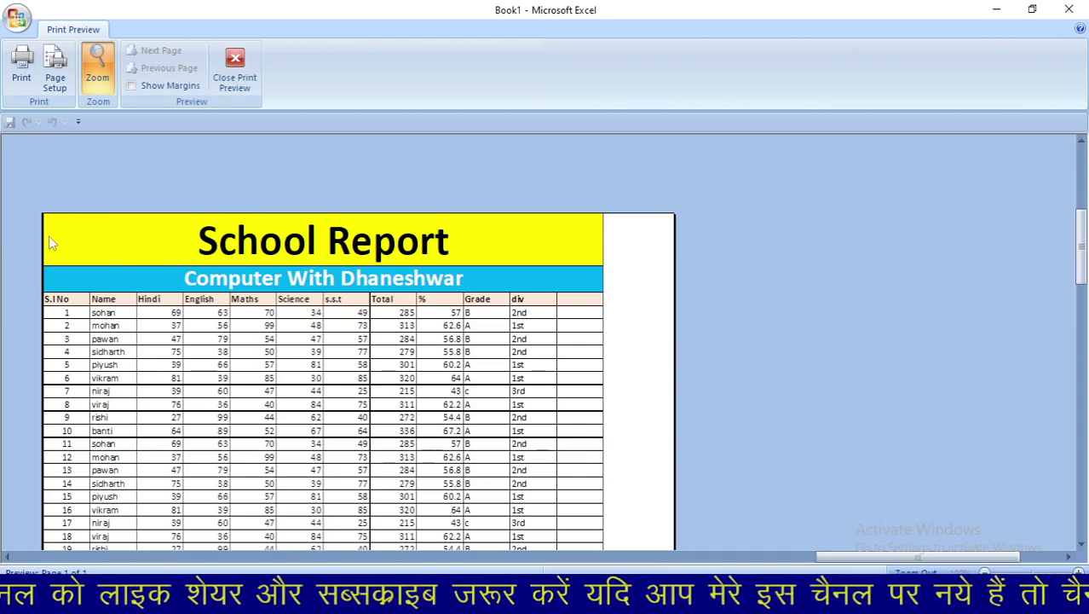
left_click(234, 72)
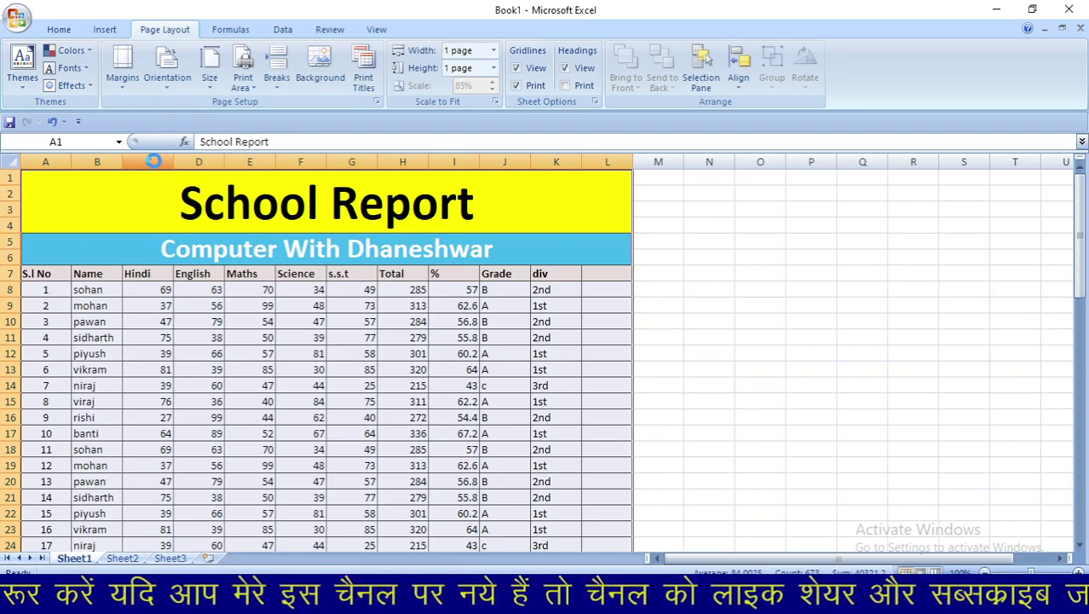
key("ctrl+F2")
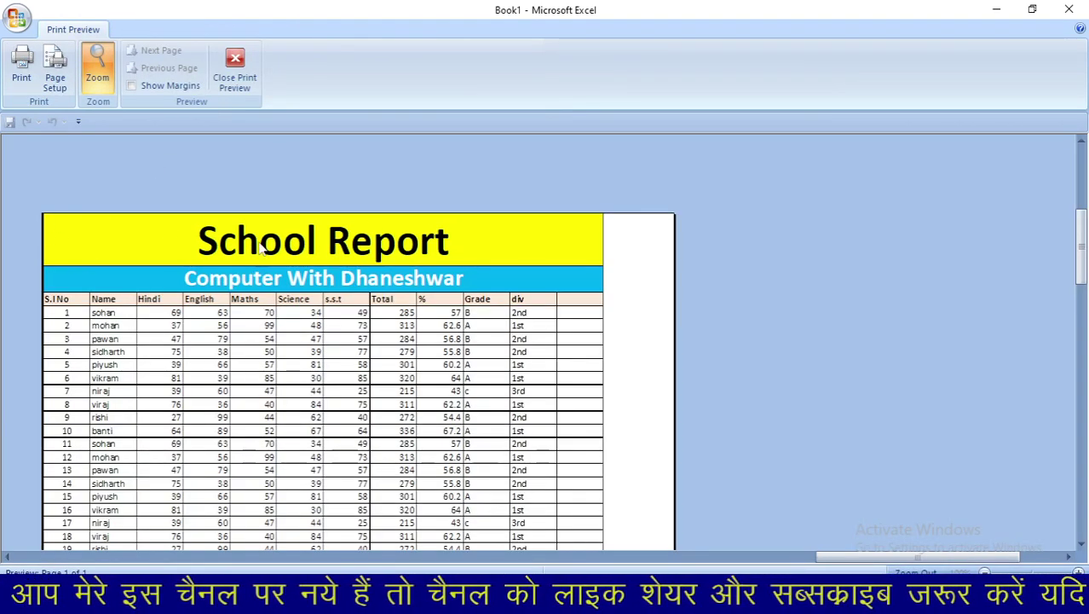
left_click(223, 79)
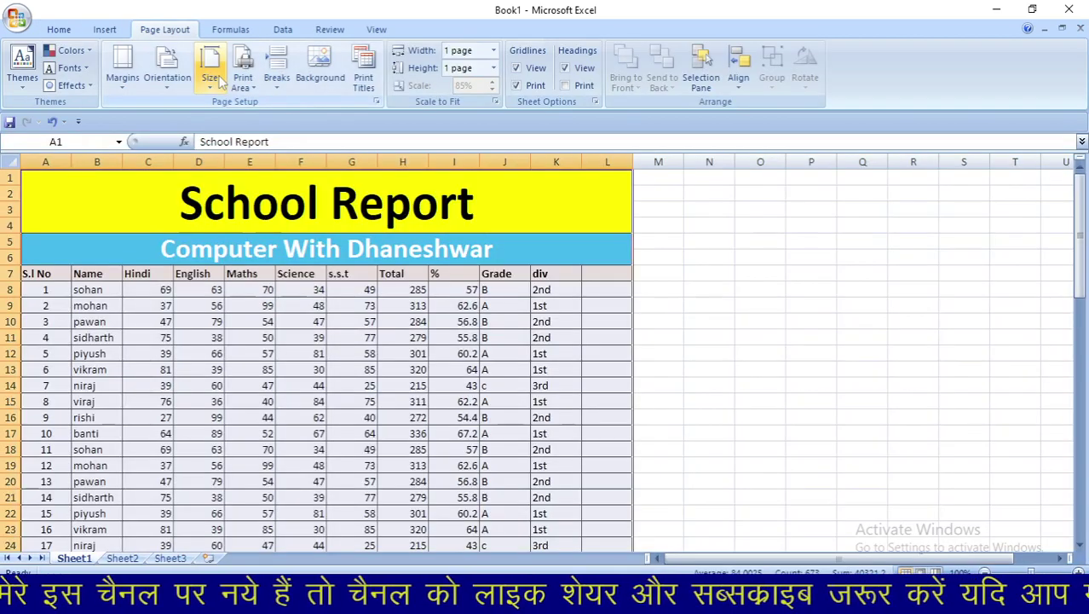
left_click(566, 86)
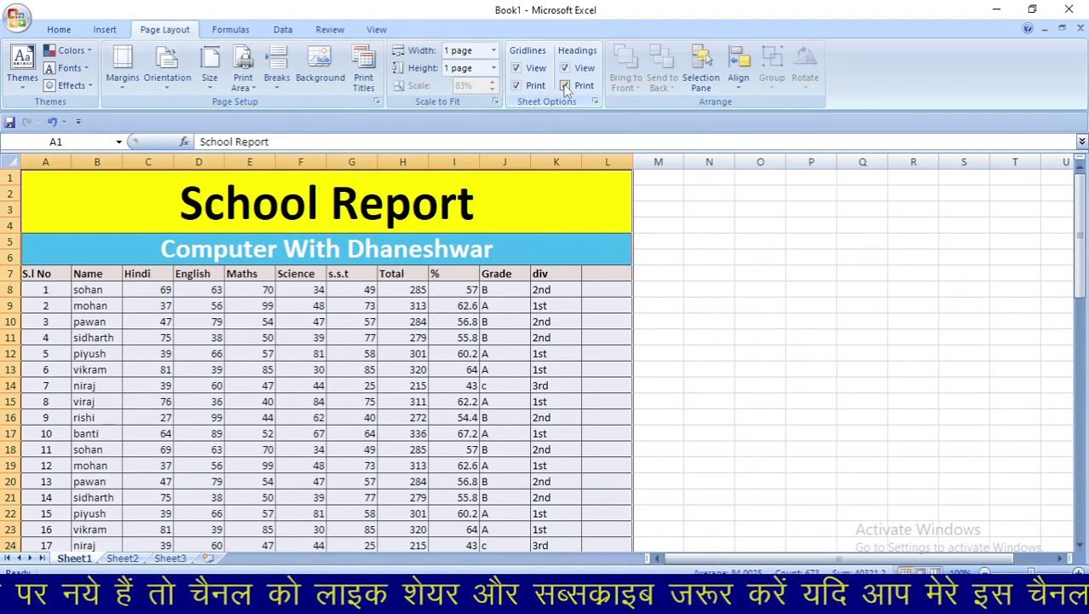
key("ctrl+F2")
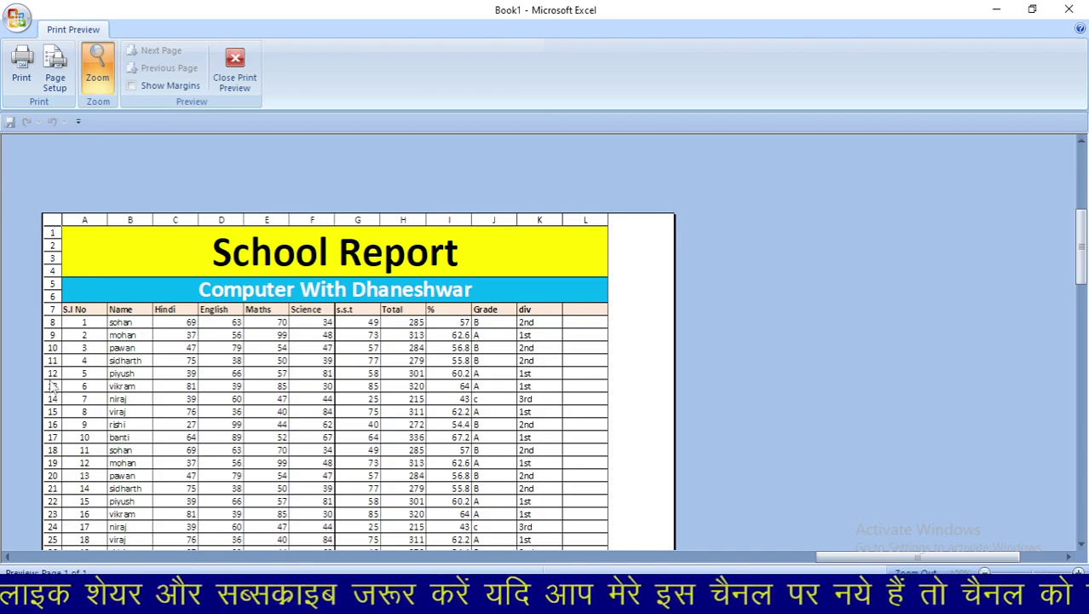
left_click(234, 70)
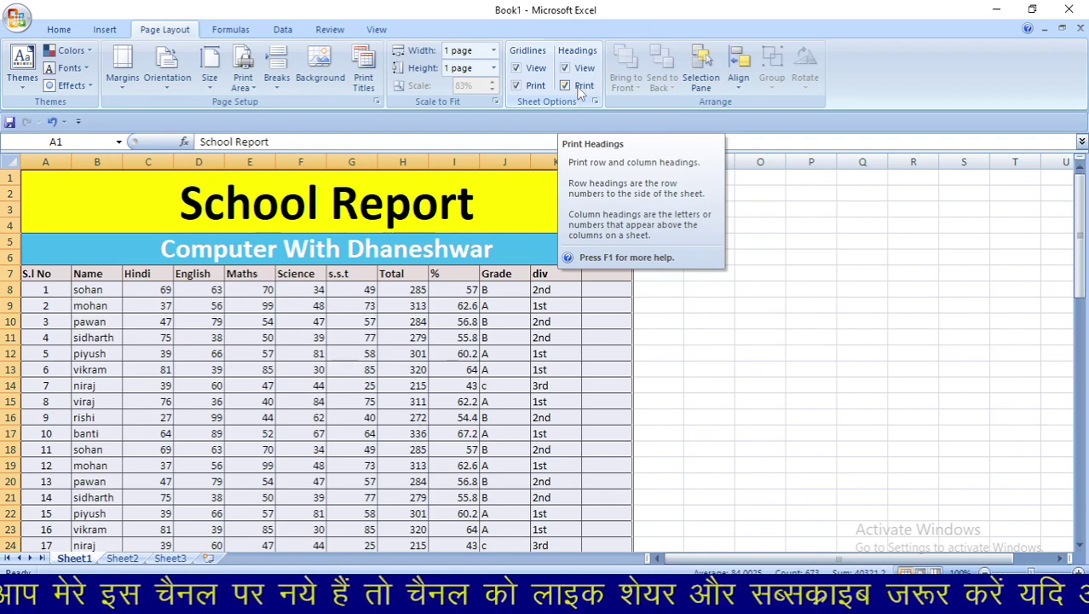
left_click(579, 88)
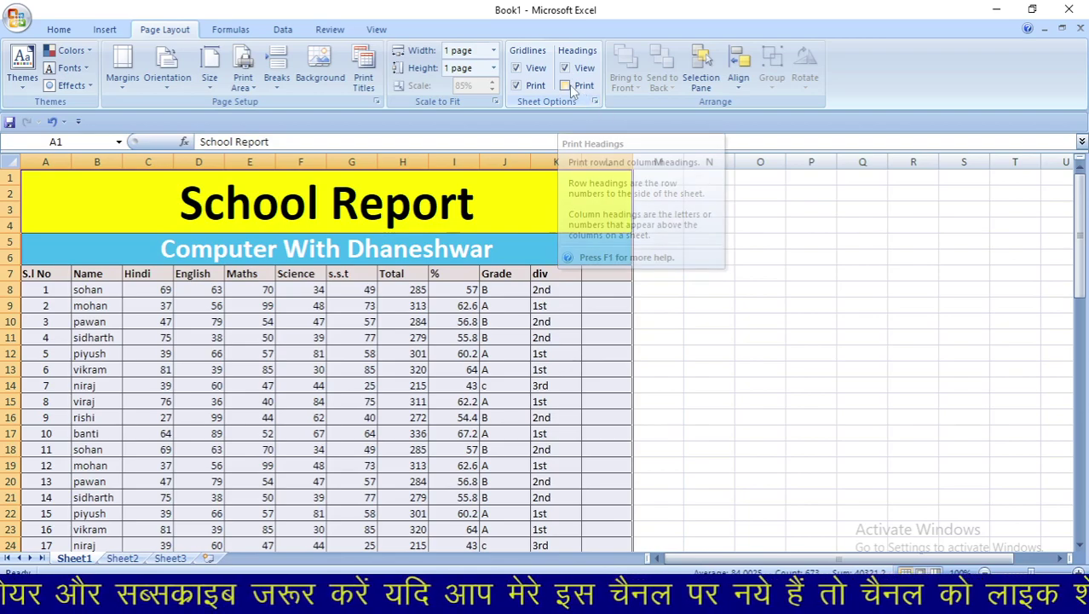
key("ctrl+F2")
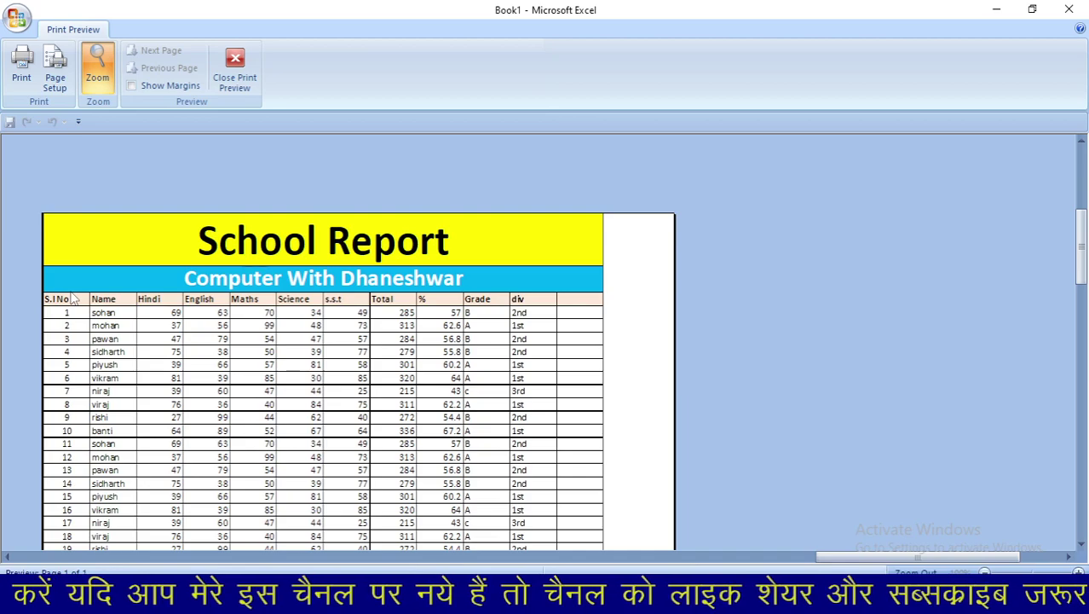
left_click(230, 92)
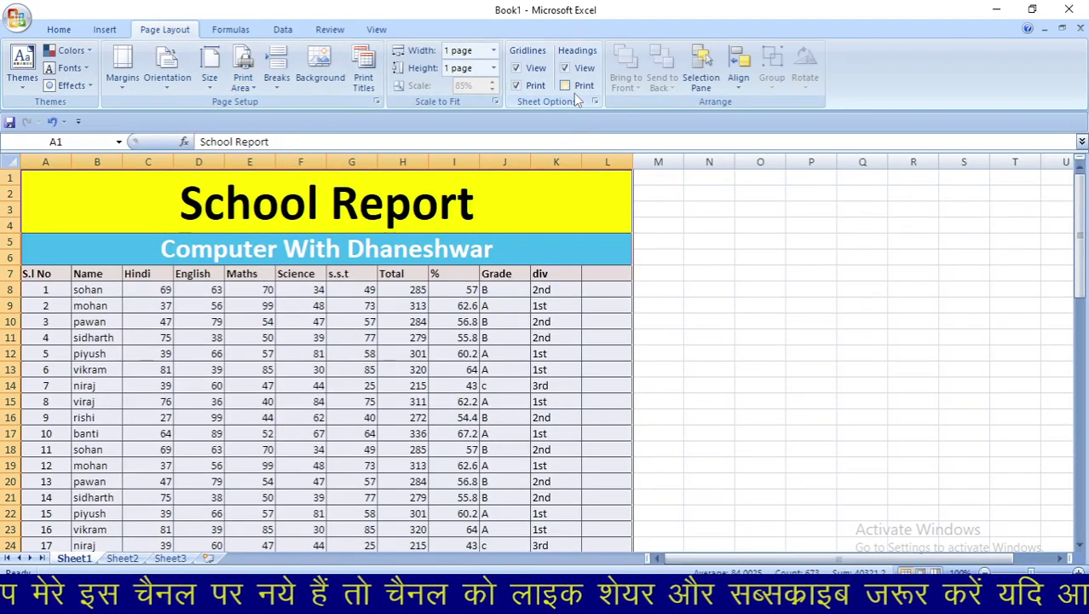
left_click(565, 86)
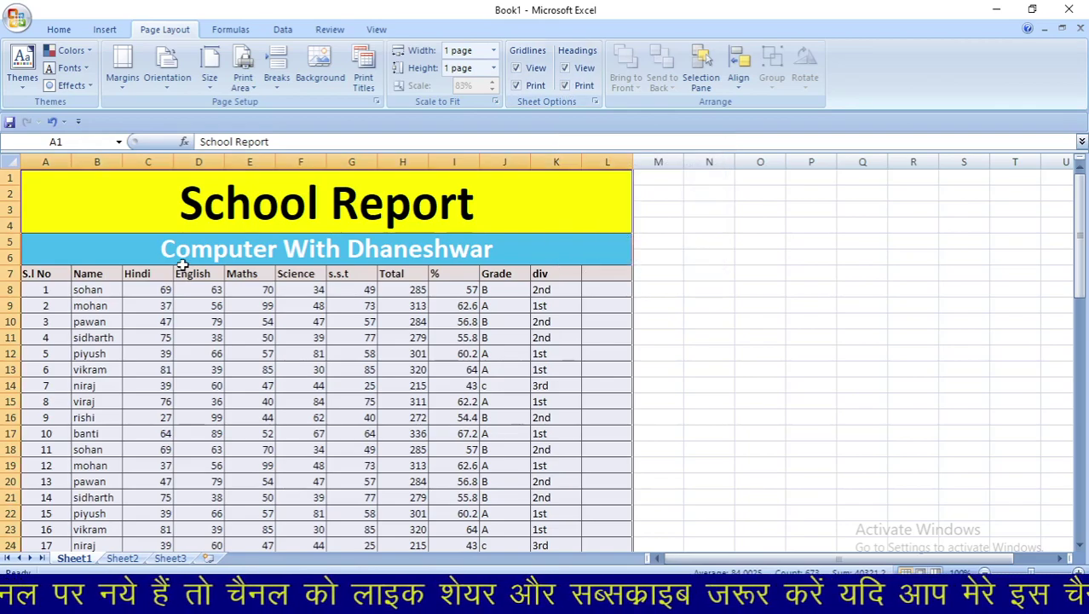
key("ctrl+F2")
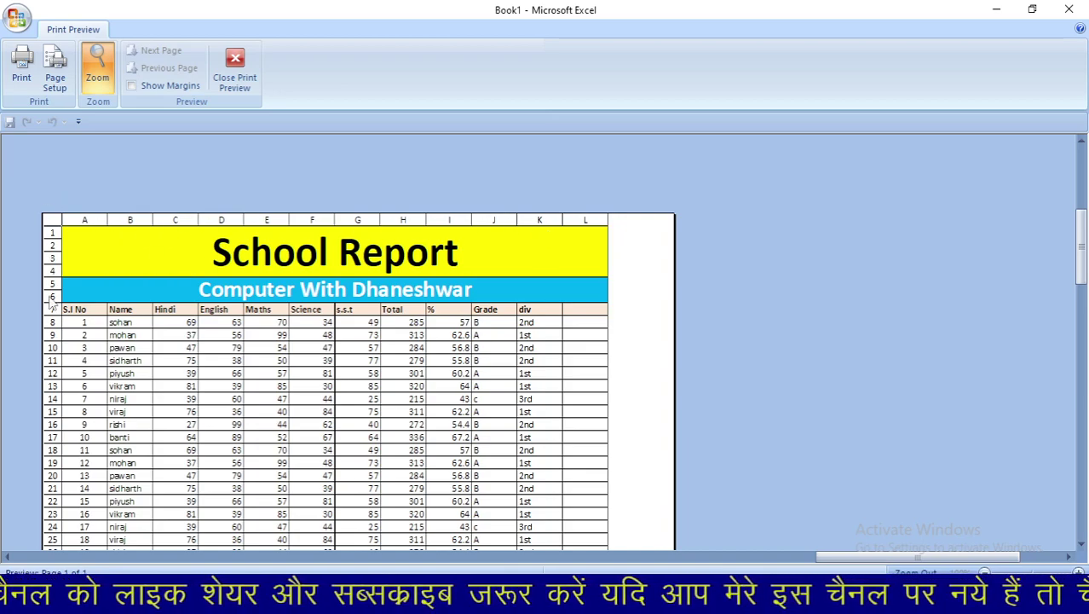
left_click(232, 61)
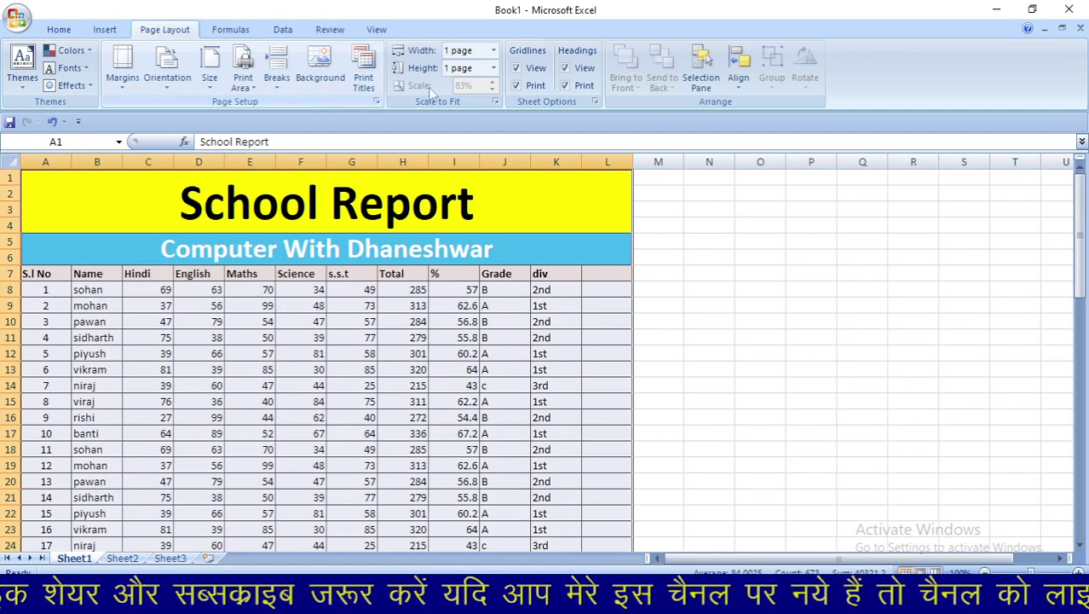
left_click(566, 86)
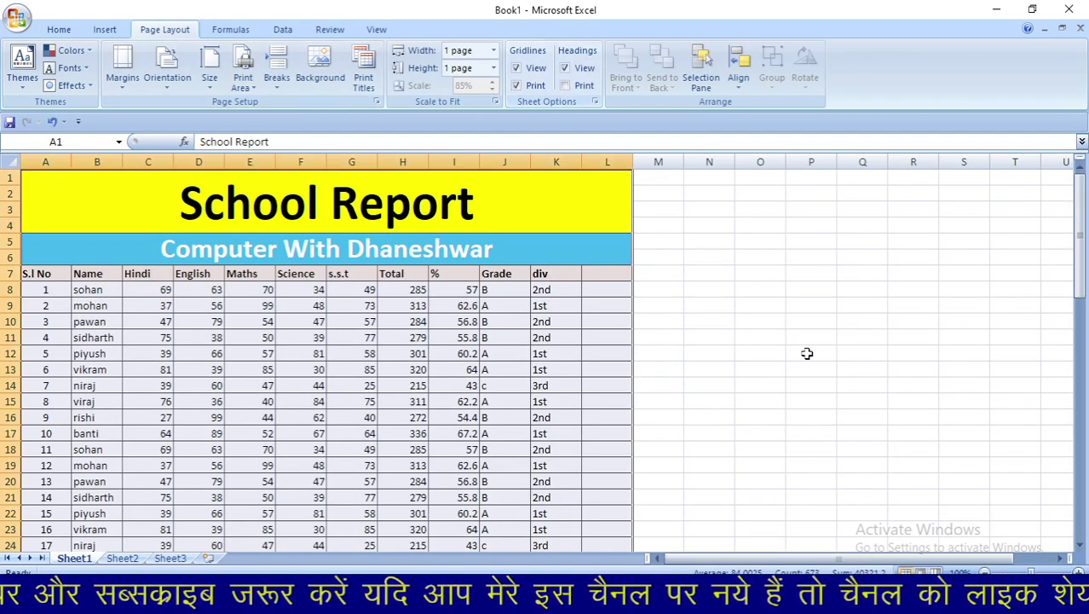
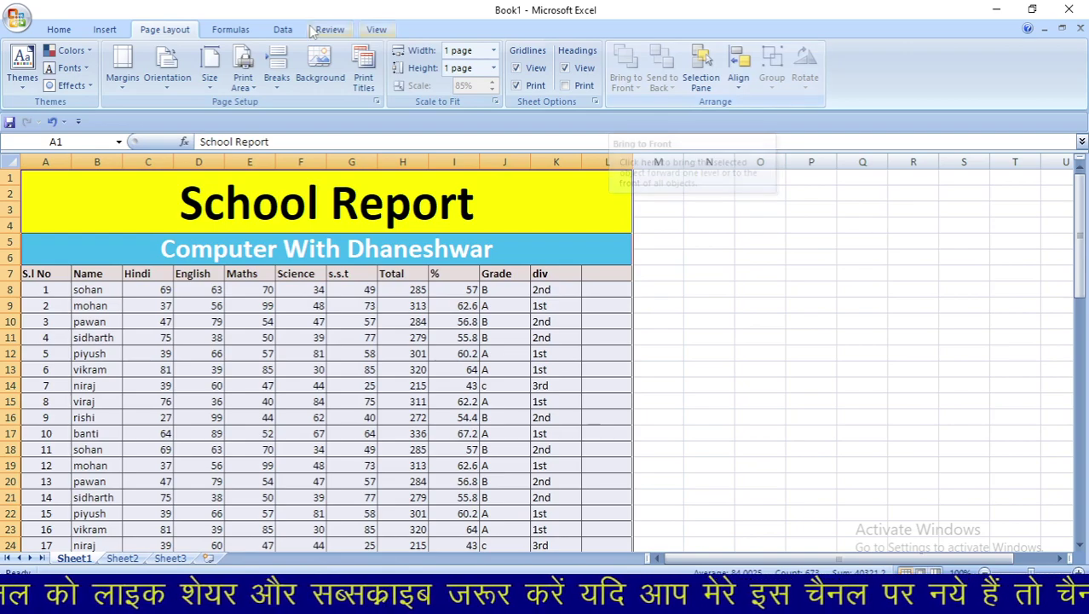
Draw a blue oval circle in the empty area right of the School Report table.
left_click(104, 30)
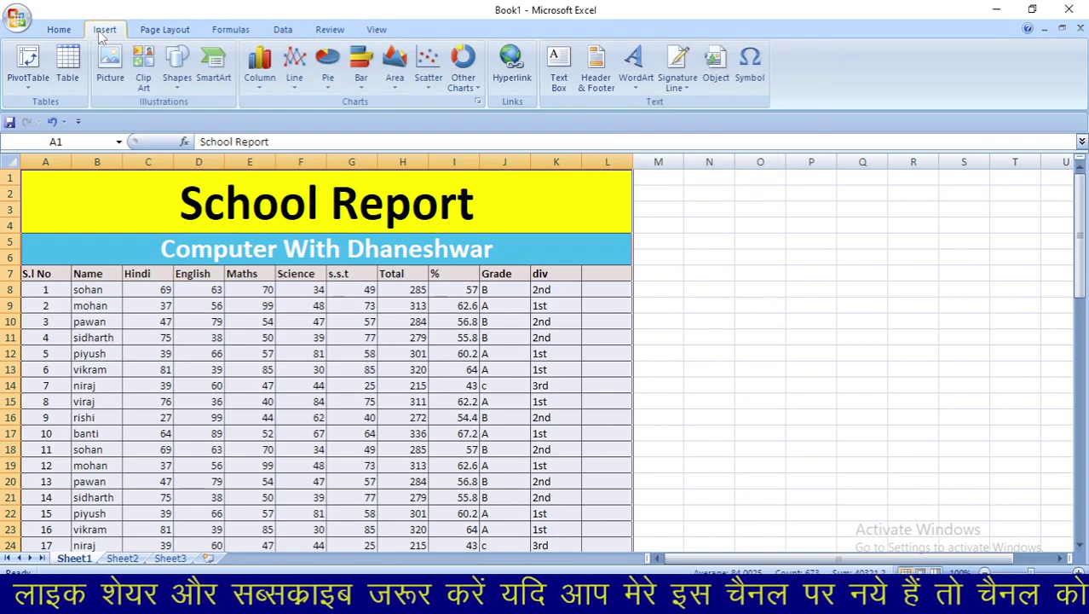
left_click(191, 68)
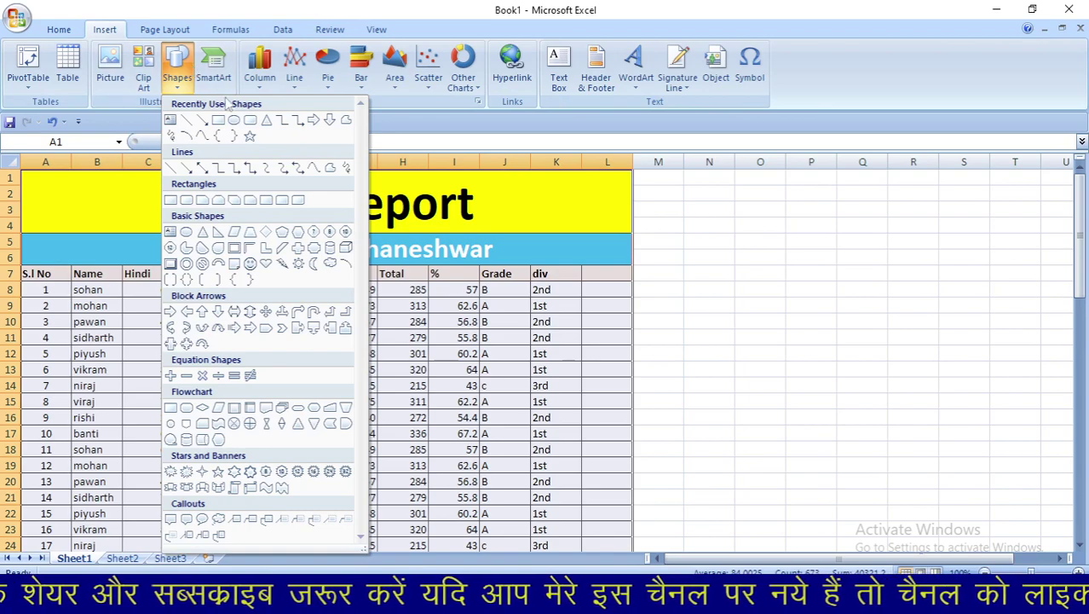
left_click(242, 123)
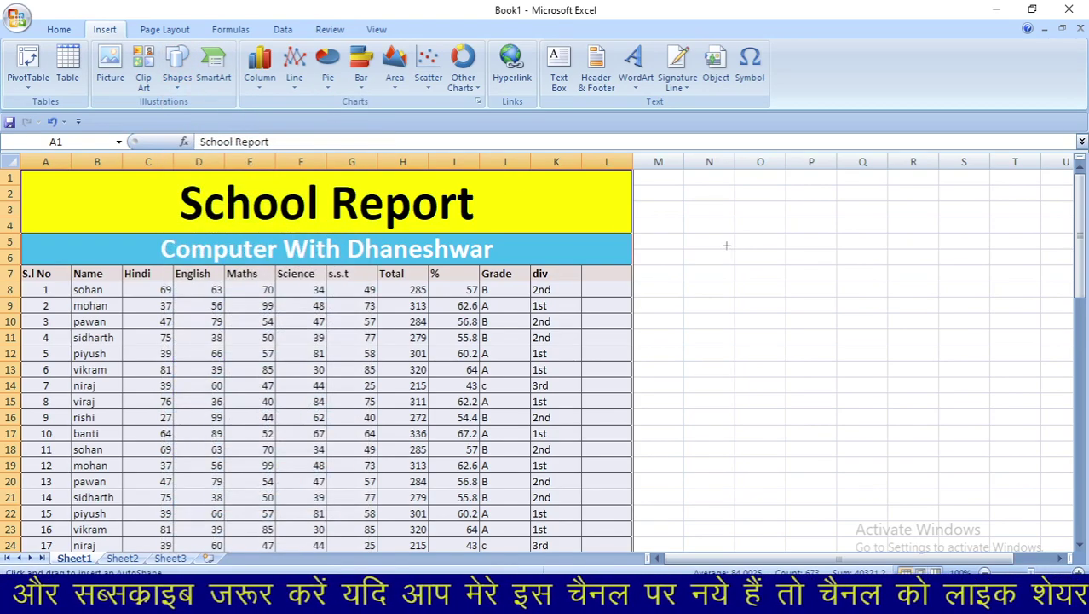
left_click_drag(715, 210, 852, 349)
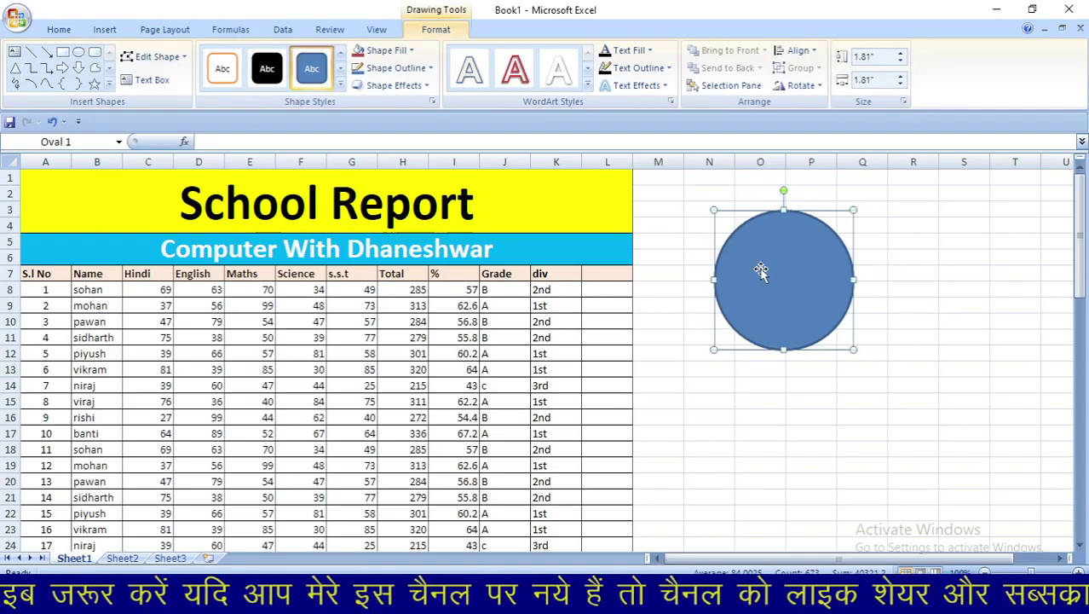
left_click(164, 29)
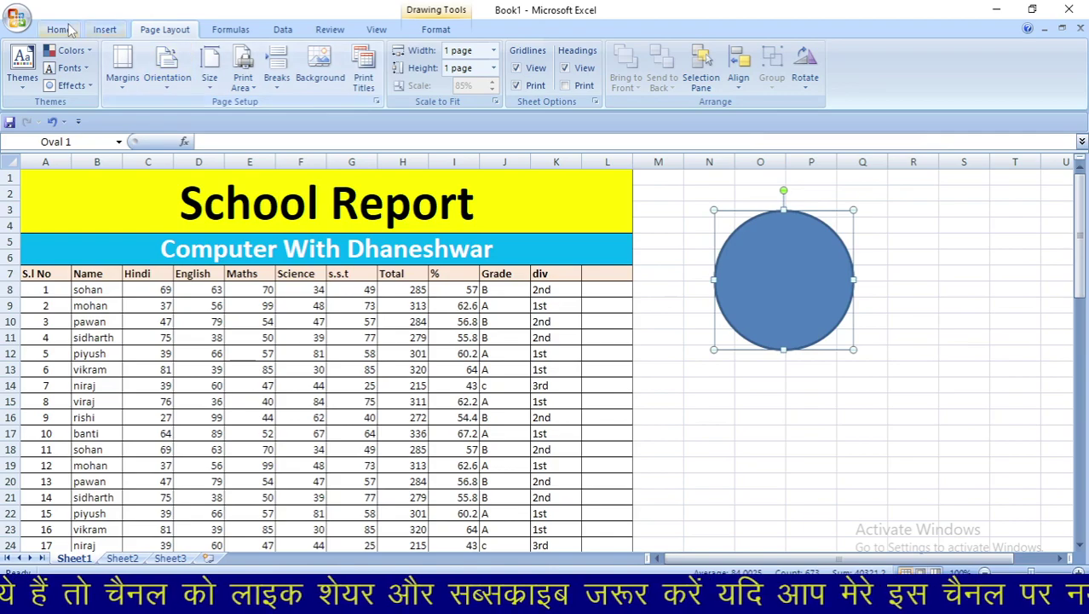
Draw a Heart shape right of the blue circle and give it a Yellow shape fill.
left_click(105, 29)
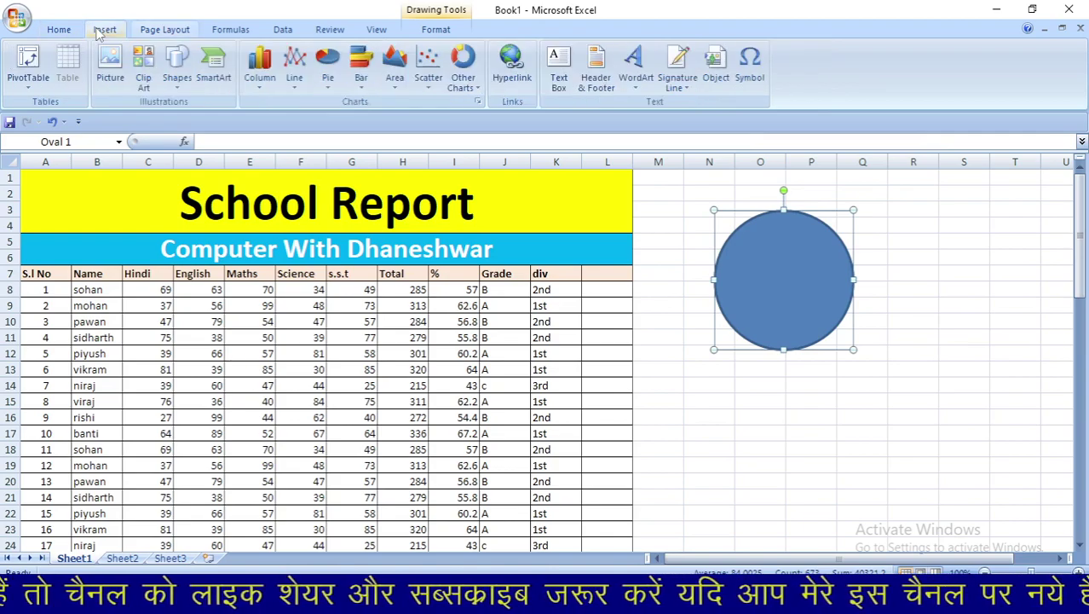
left_click(176, 64)
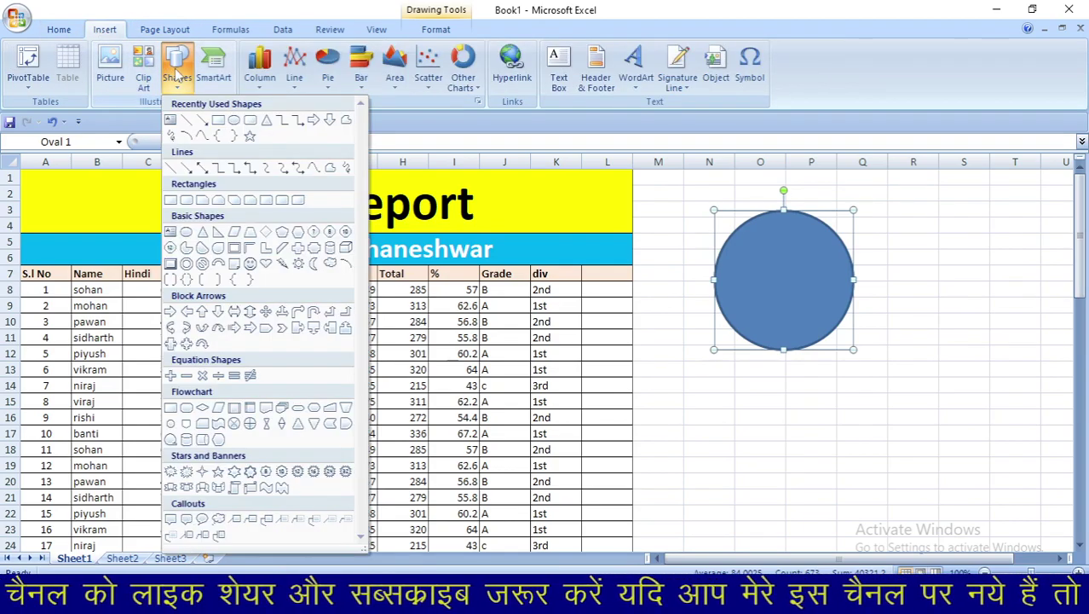
left_click(266, 264)
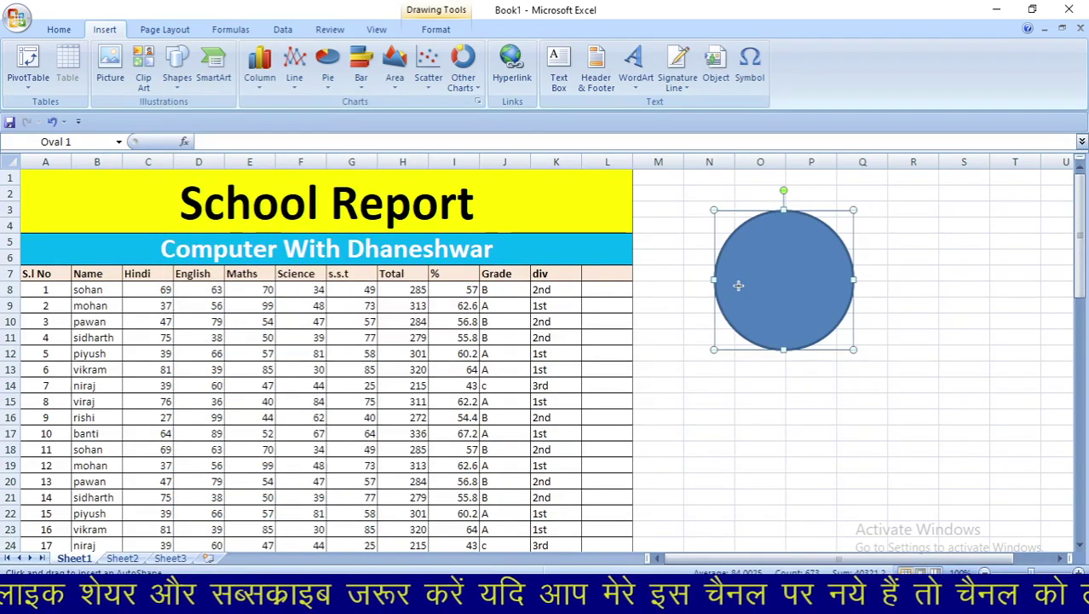
left_click_drag(885, 218, 1043, 369)
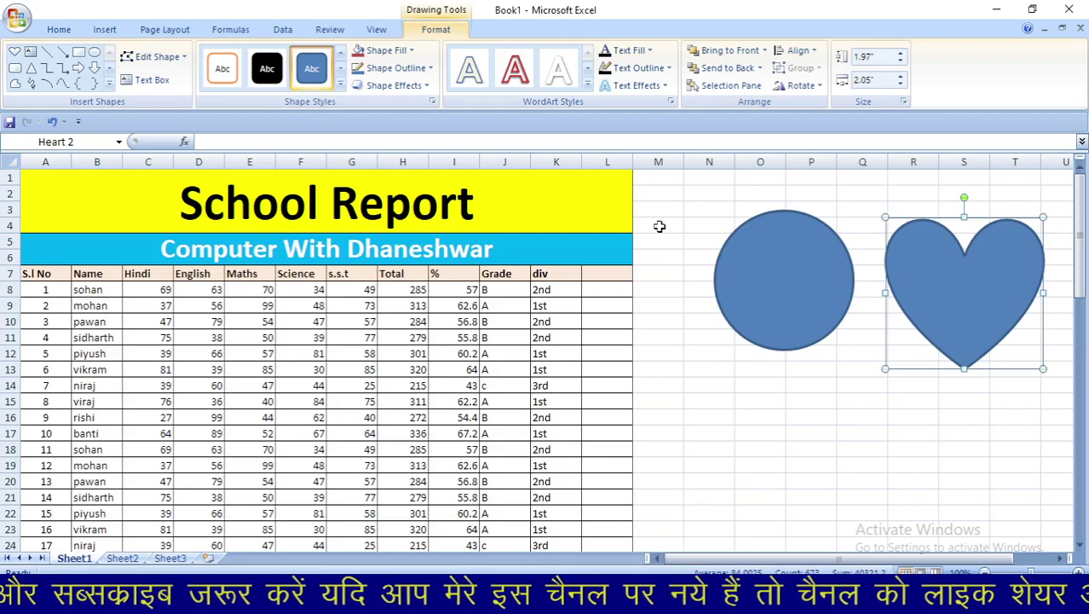
left_click(388, 52)
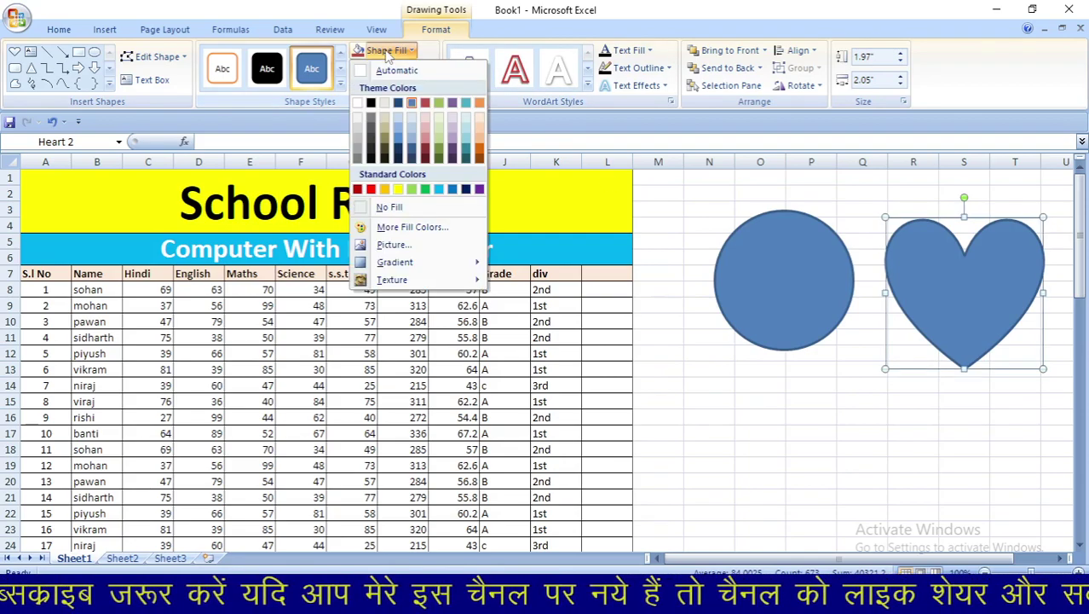
left_click(398, 189)
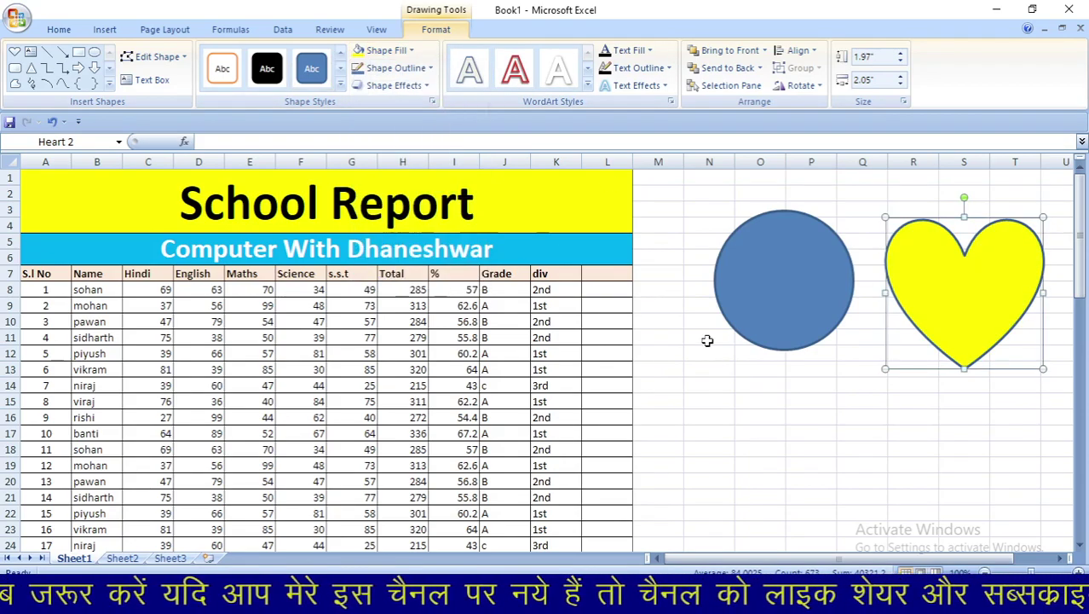
left_click(716, 370)
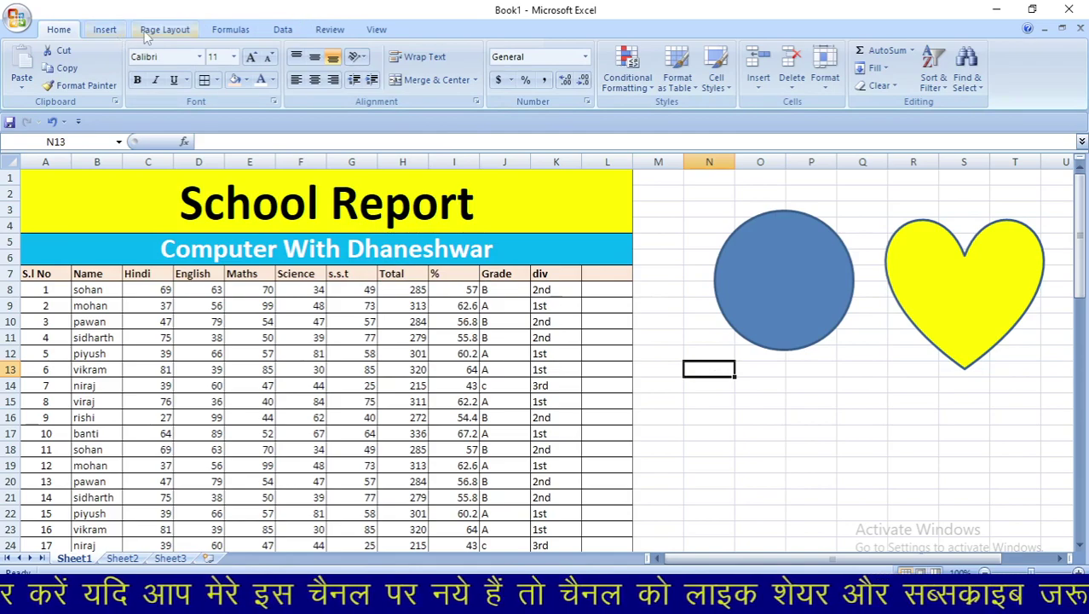
Move the circle onto the heart, send it to back, and shrink it slightly.
left_click(161, 31)
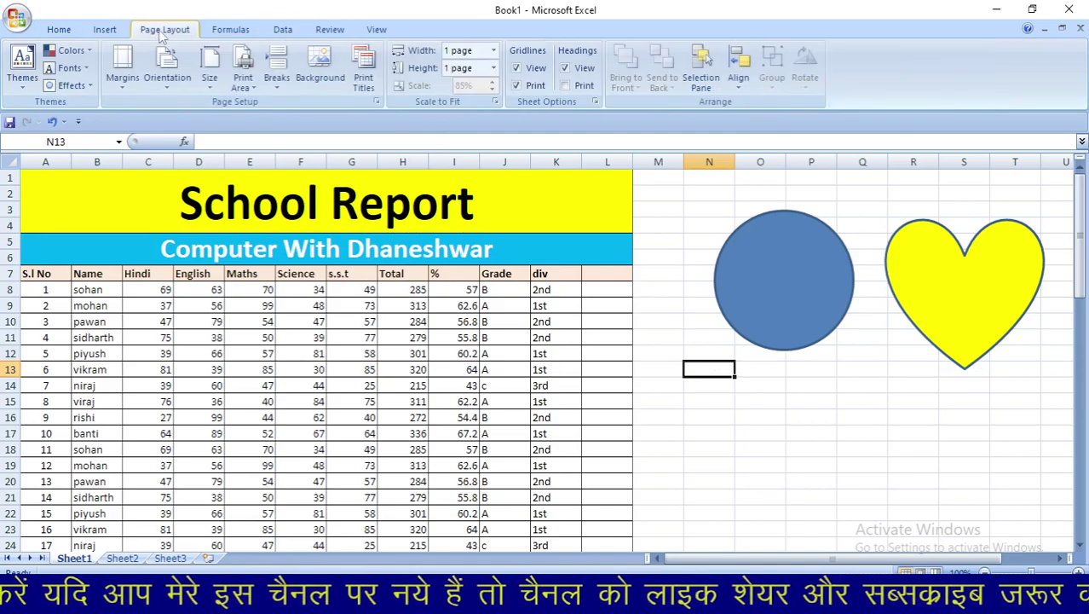
left_click(749, 282)
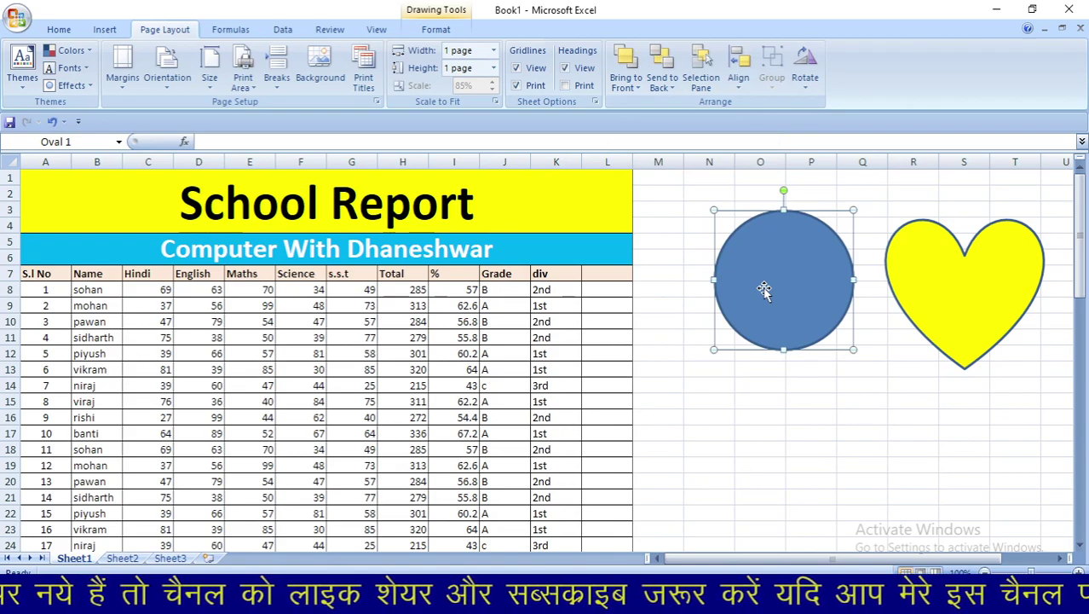
left_click_drag(765, 289, 917, 304)
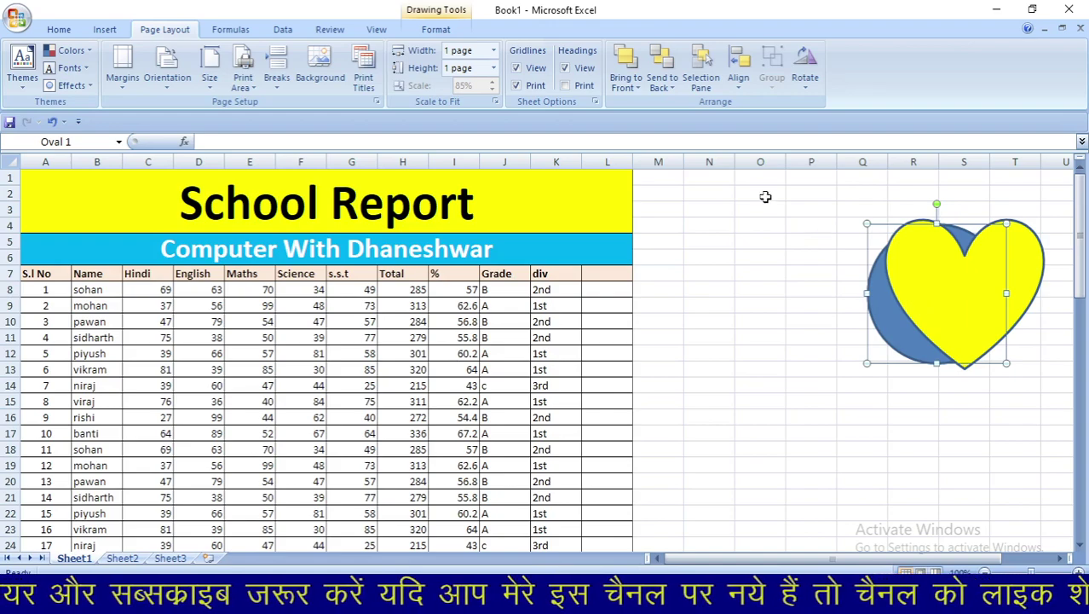
left_click(627, 77)
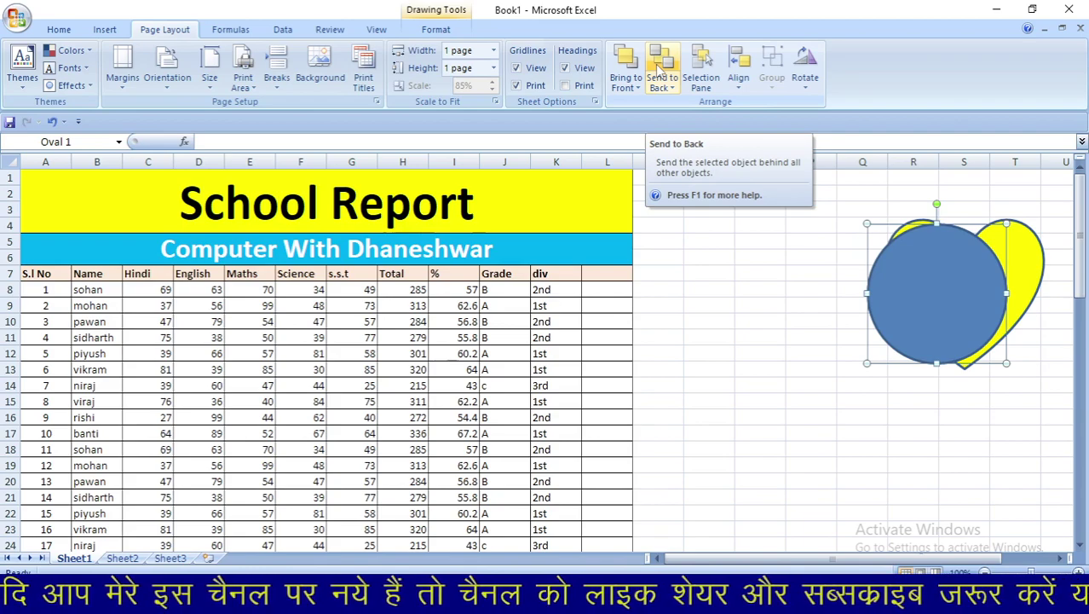
left_click(658, 70)
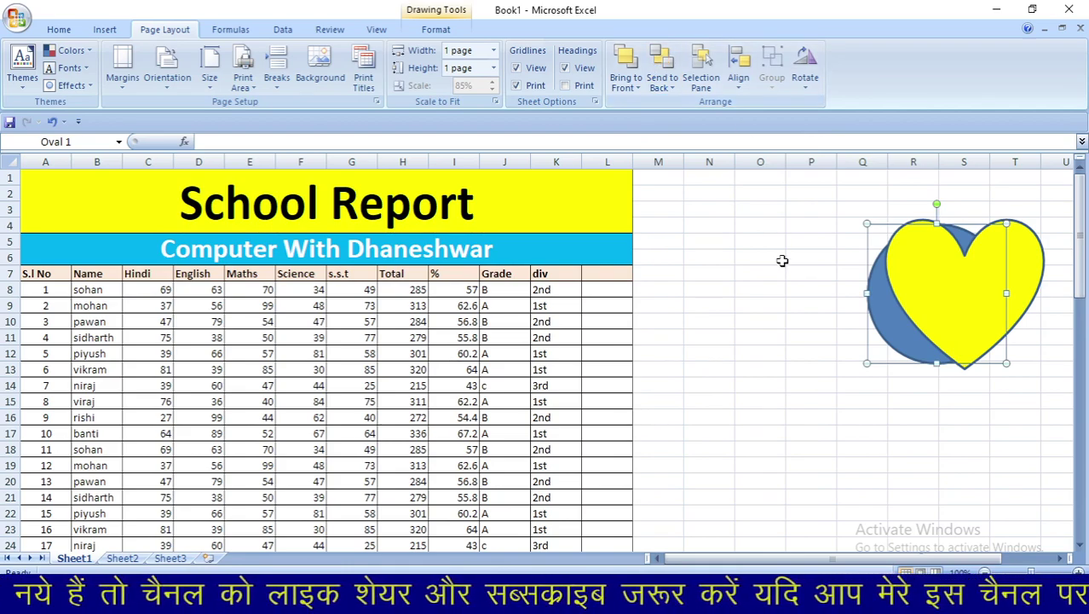
left_click_drag(886, 312, 909, 305)
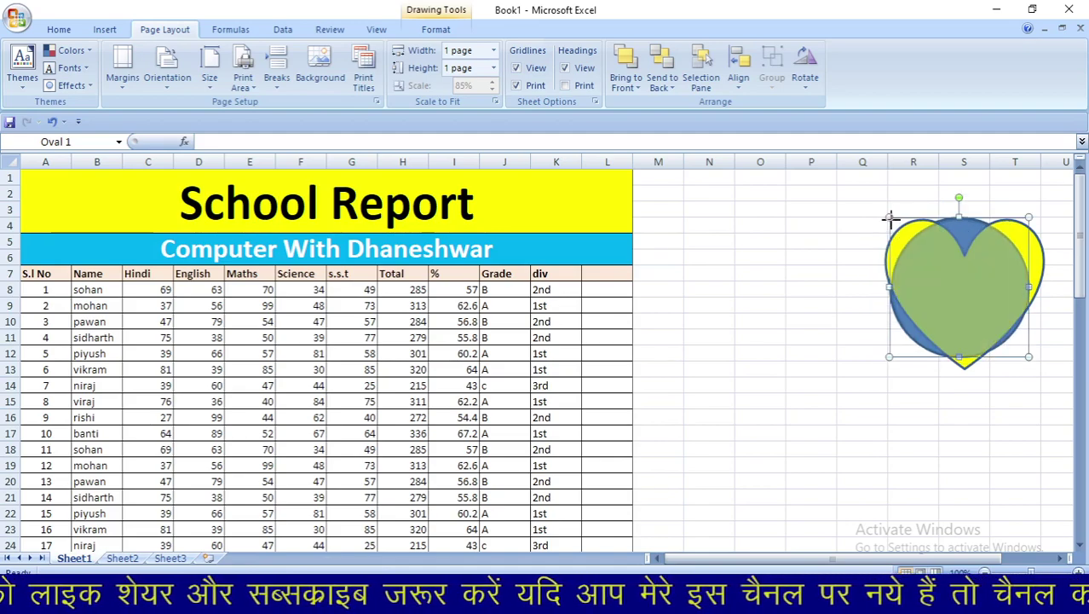
left_click_drag(888, 216, 896, 229)
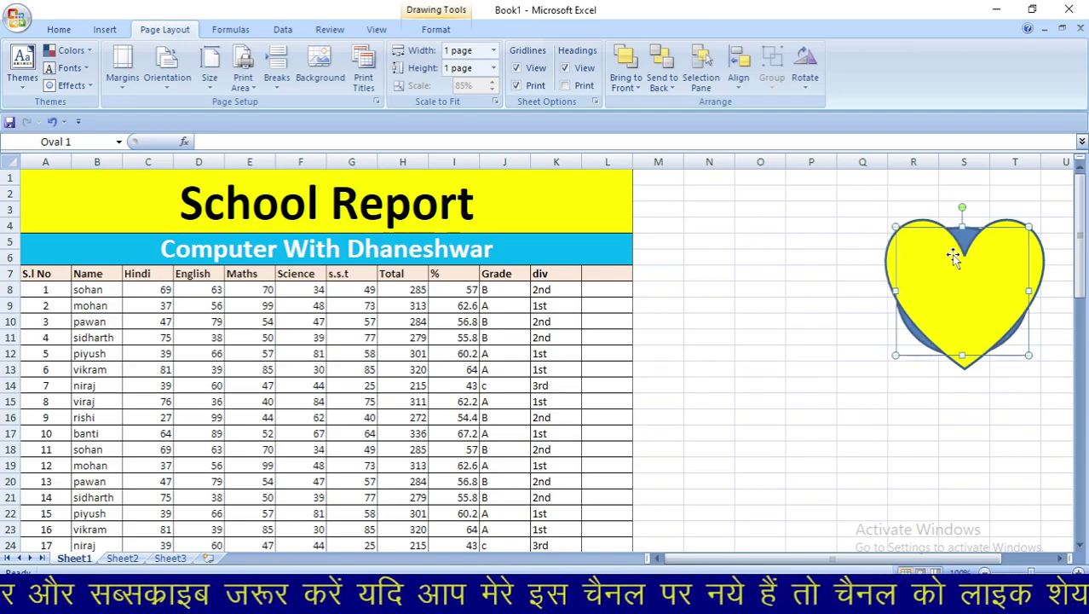
left_click(794, 300)
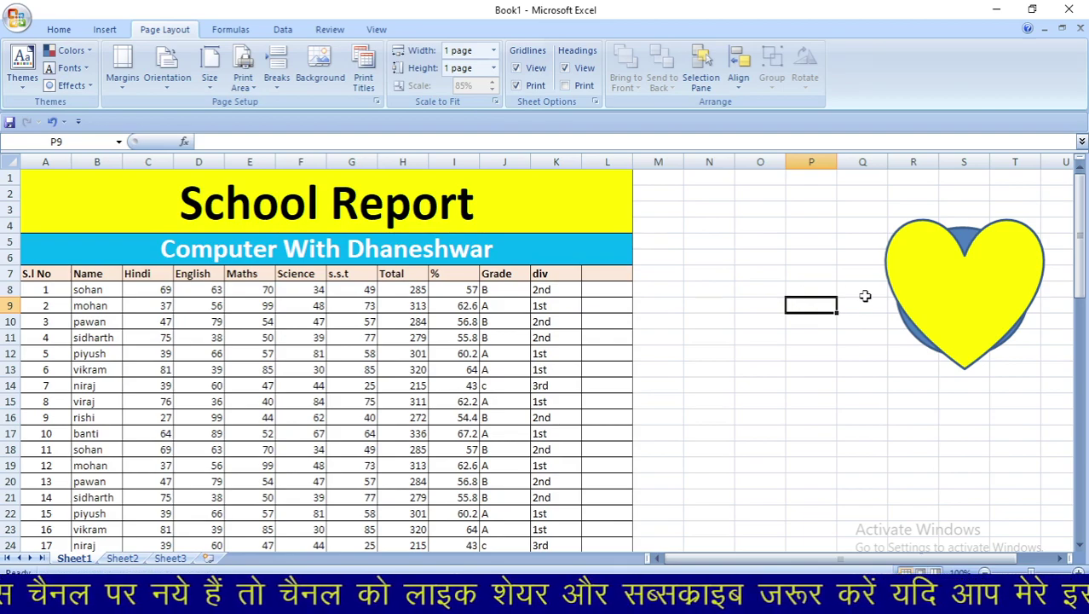
Select the heart as Heart 2 from the Selection and Visibility list.
left_click(930, 294)
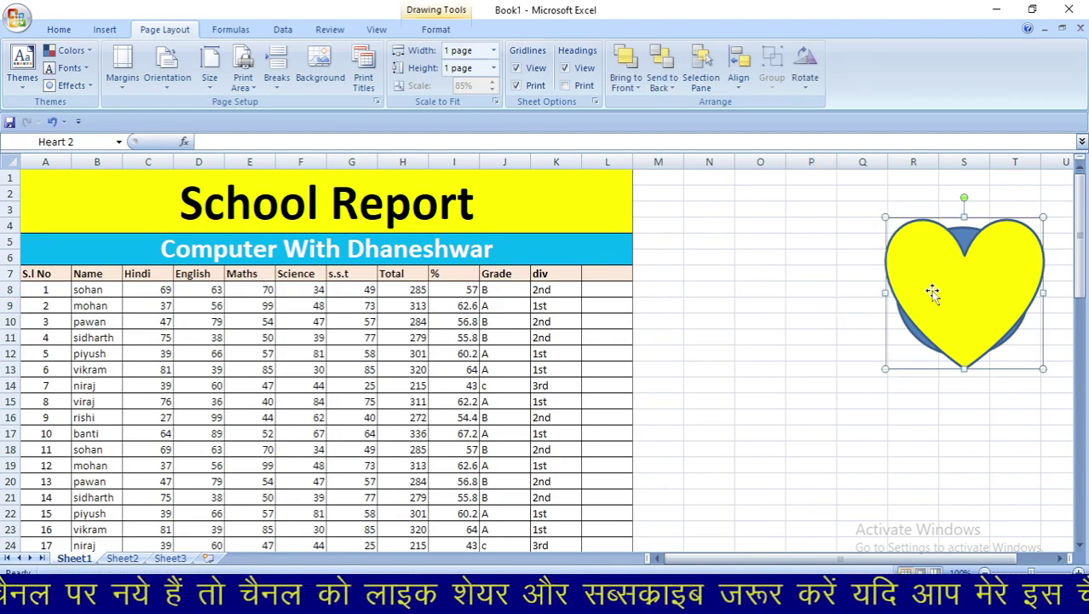
left_click(701, 75)
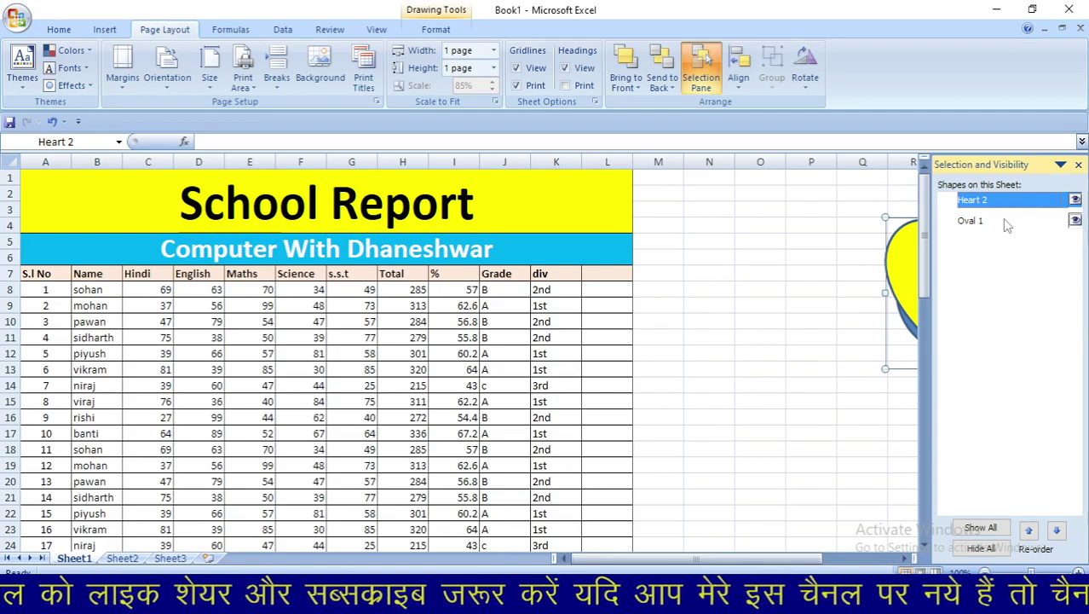
left_click(809, 244)
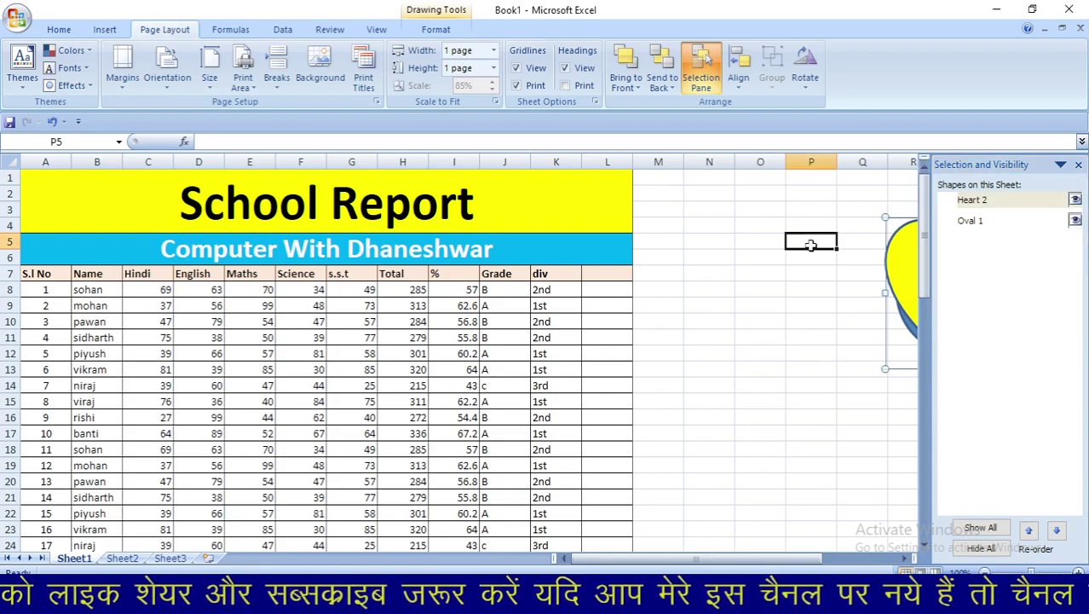
left_click(908, 272)
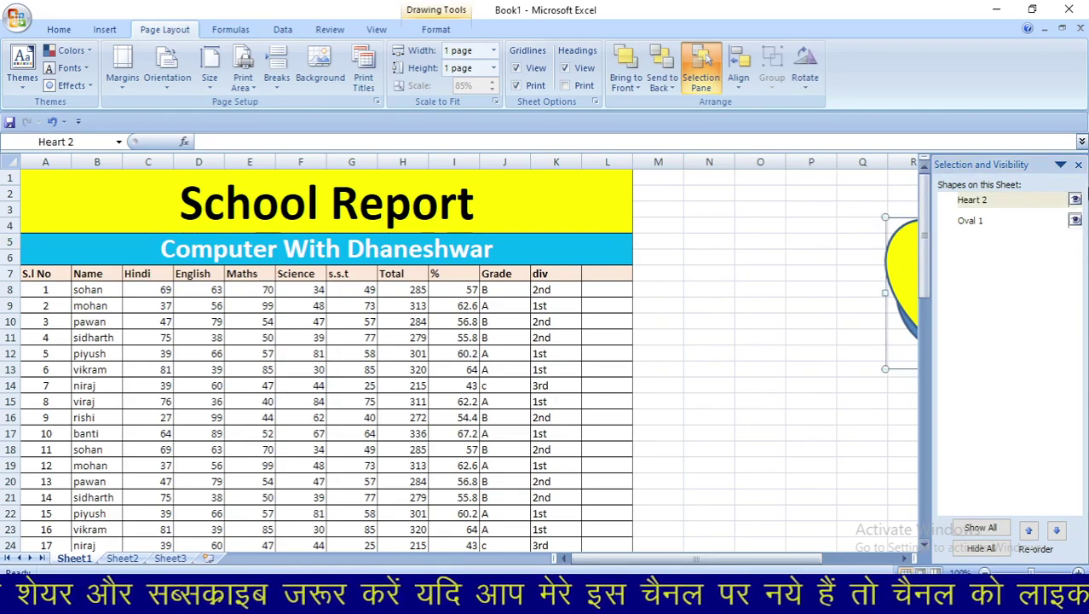
left_click(1078, 164)
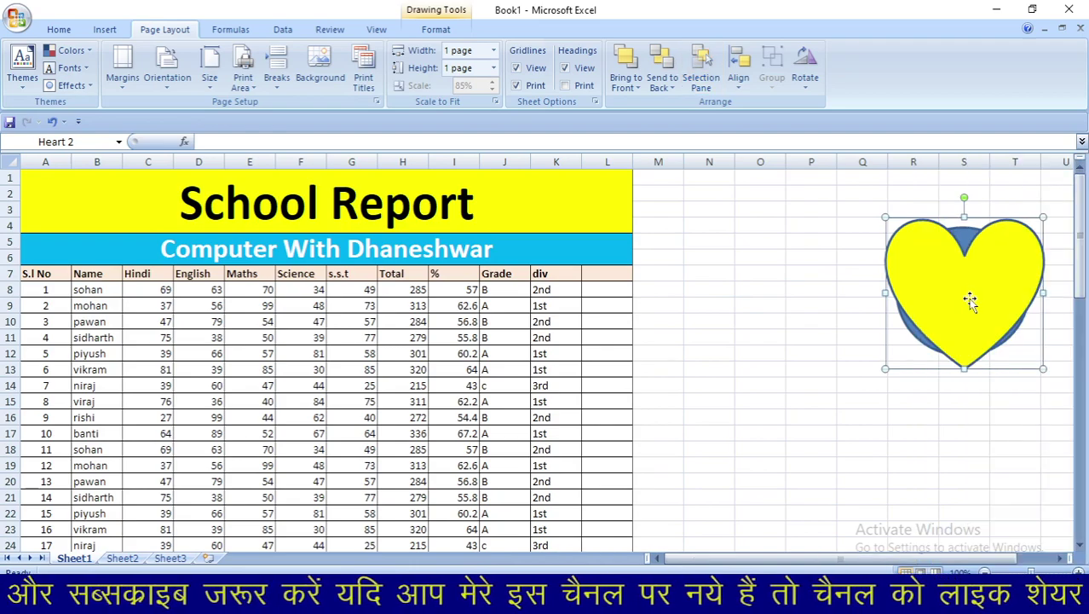
Shift the heart left and tuck the blue circle behind it, showing the Selection Pane.
left_click_drag(970, 300, 785, 308)
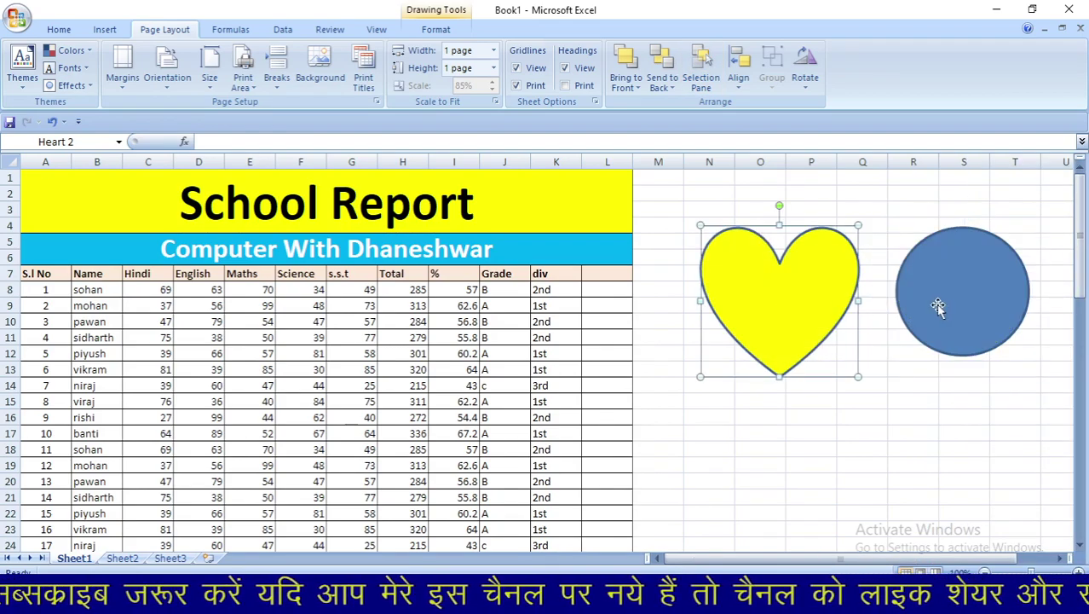
left_click_drag(938, 307, 762, 304)
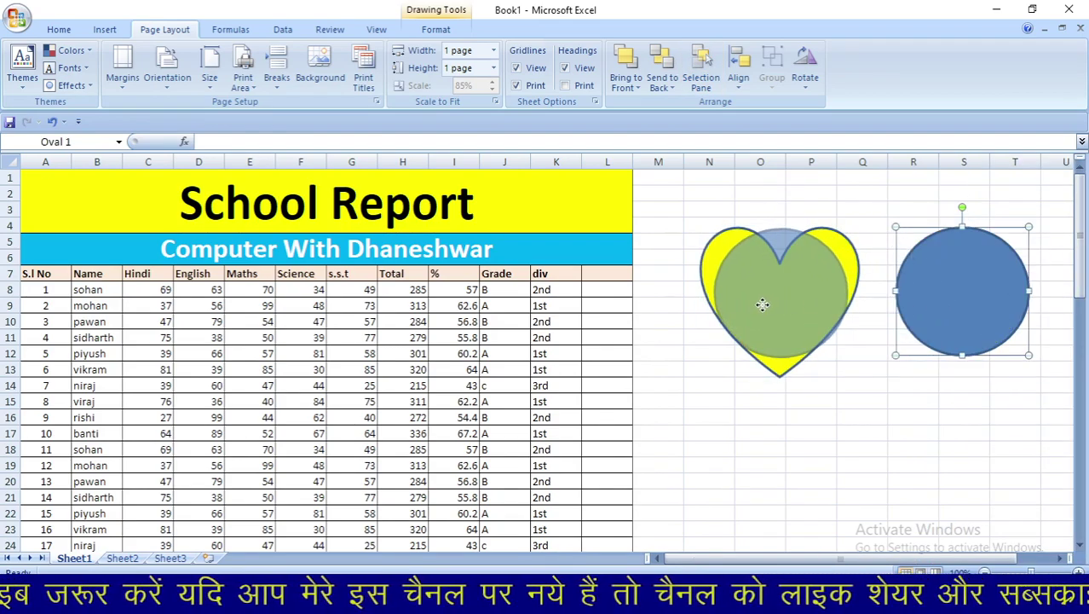
left_click_drag(762, 305, 759, 311)
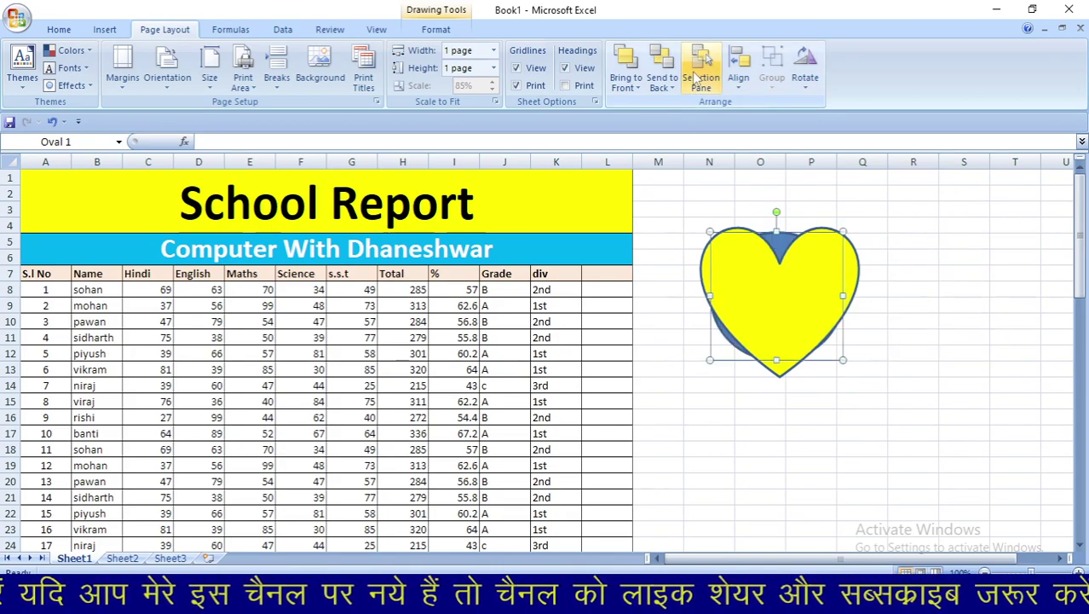
left_click(697, 79)
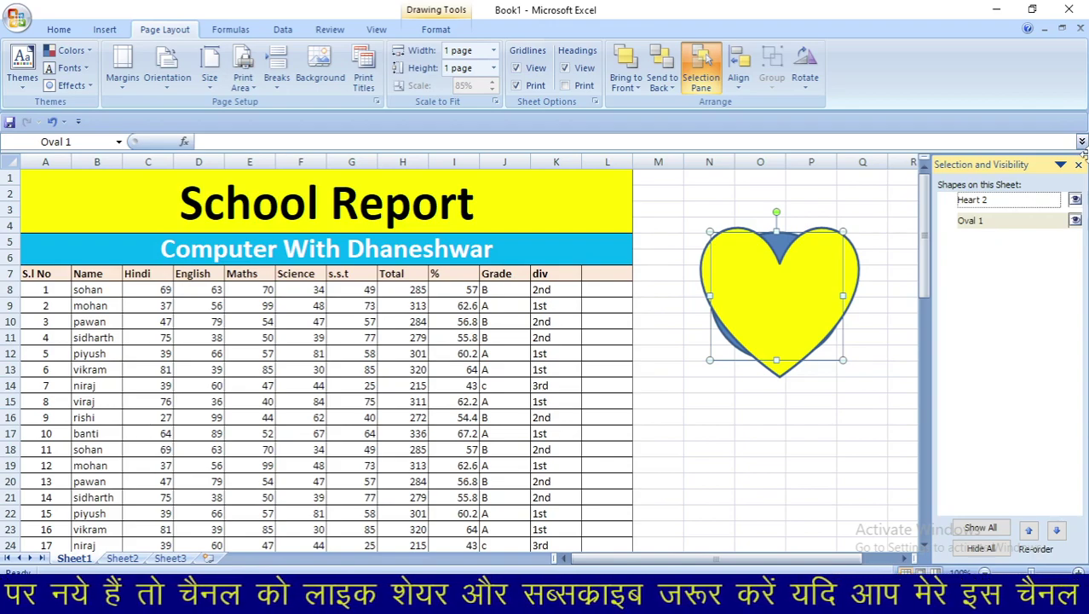
left_click(1075, 200)
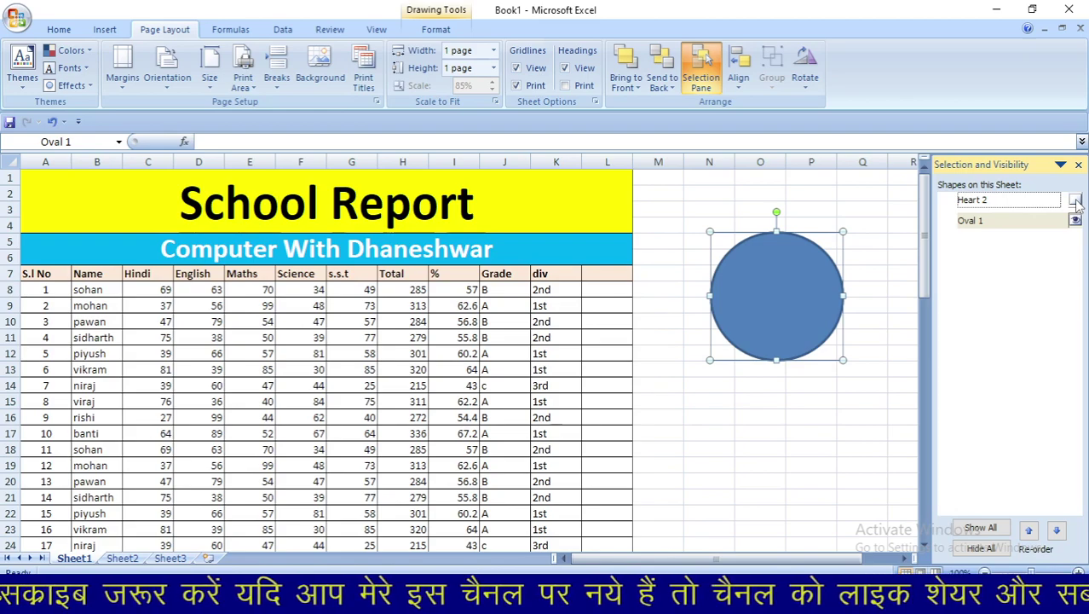
left_click(1074, 201)
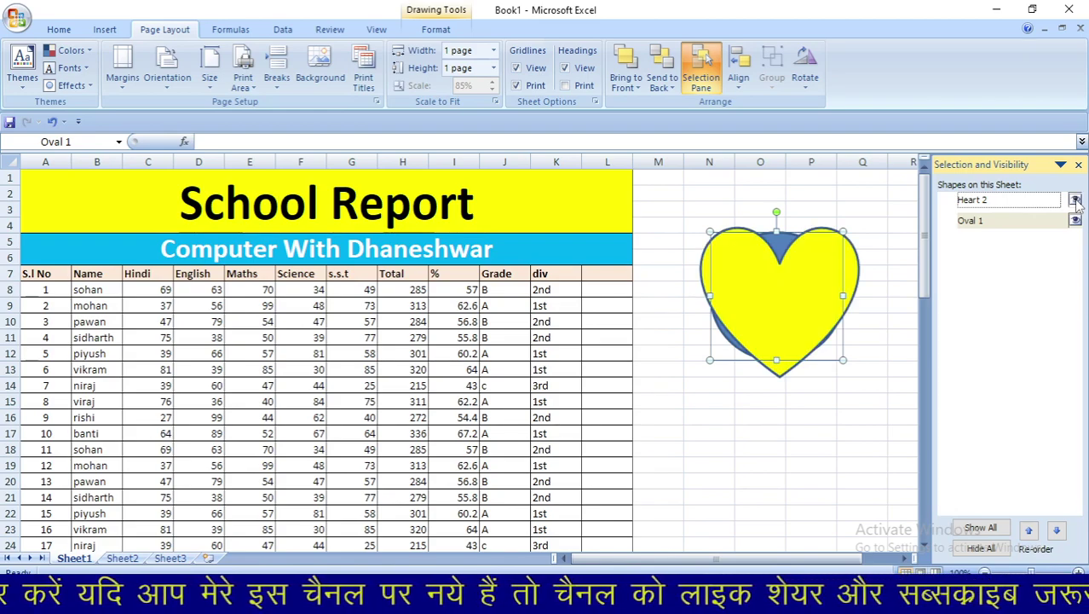
left_click(737, 404)
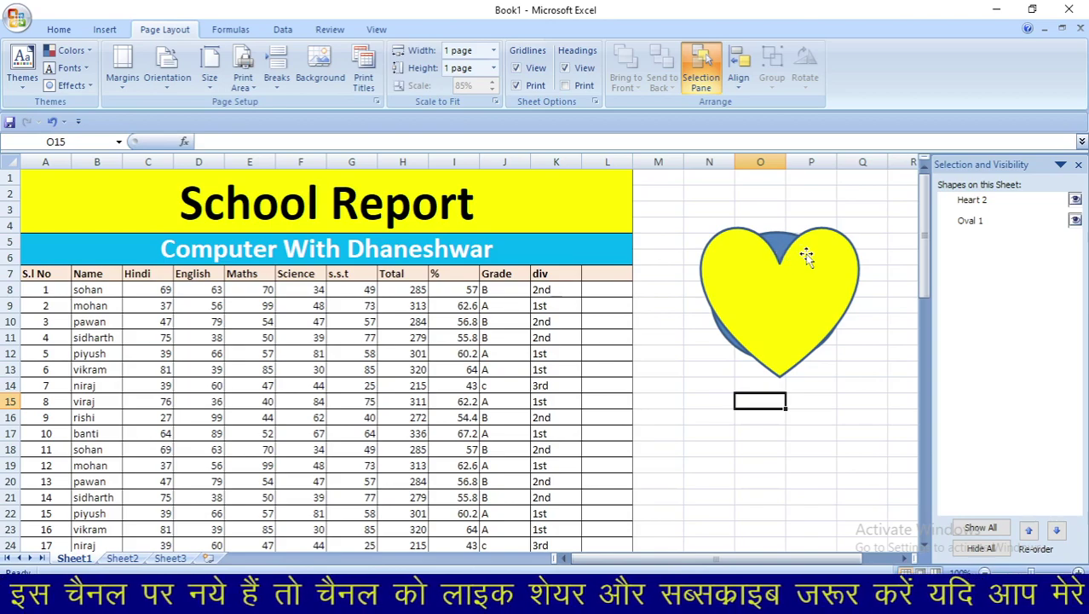
left_click(806, 256)
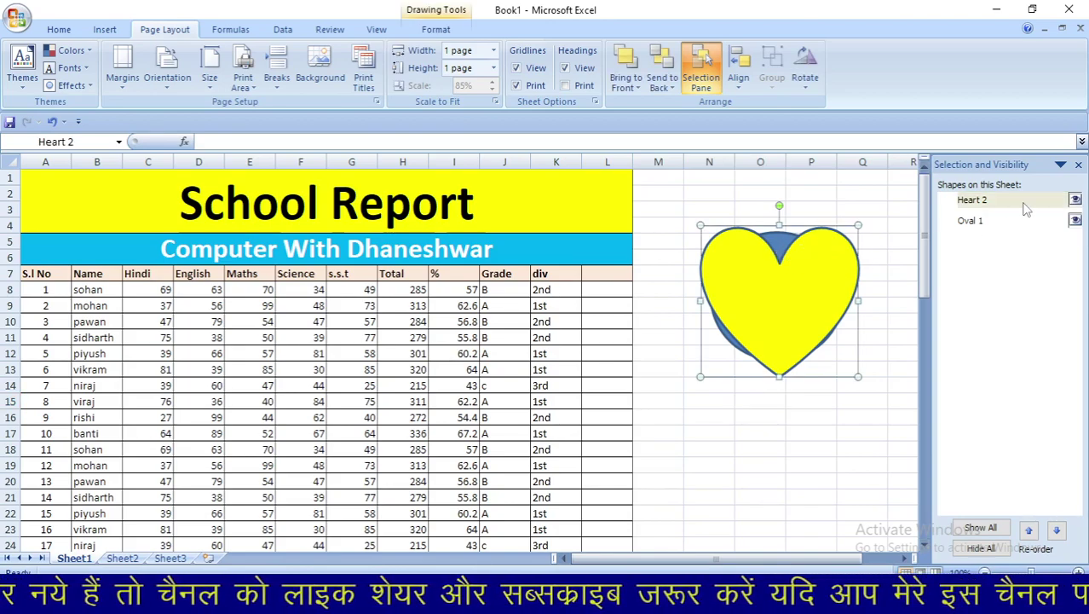
left_click(642, 397)
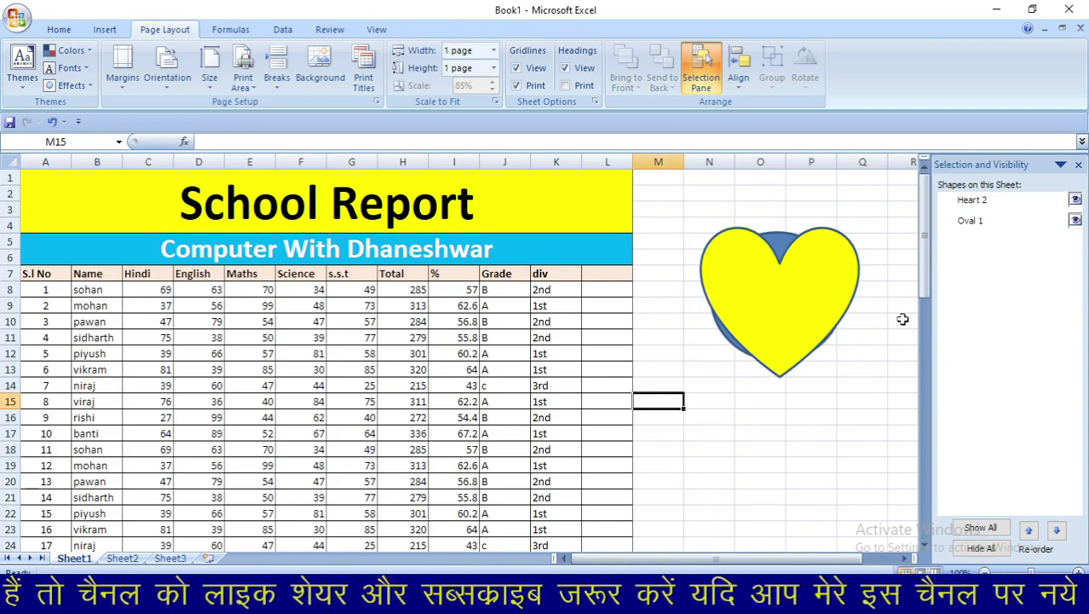
left_click(730, 340)
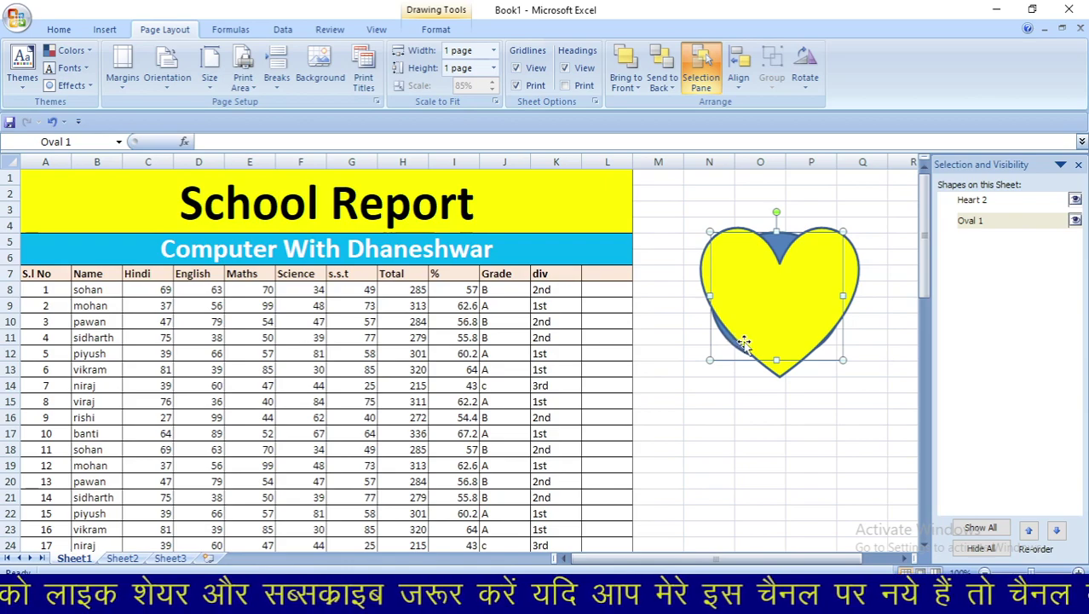
left_click(753, 317)
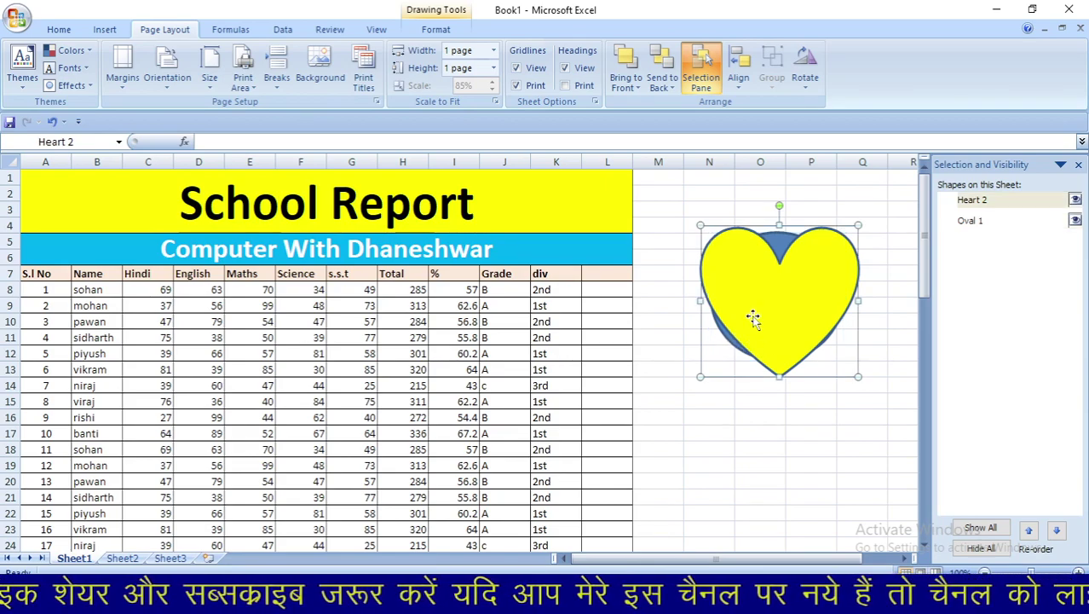
left_click(1019, 223)
left_click(803, 290)
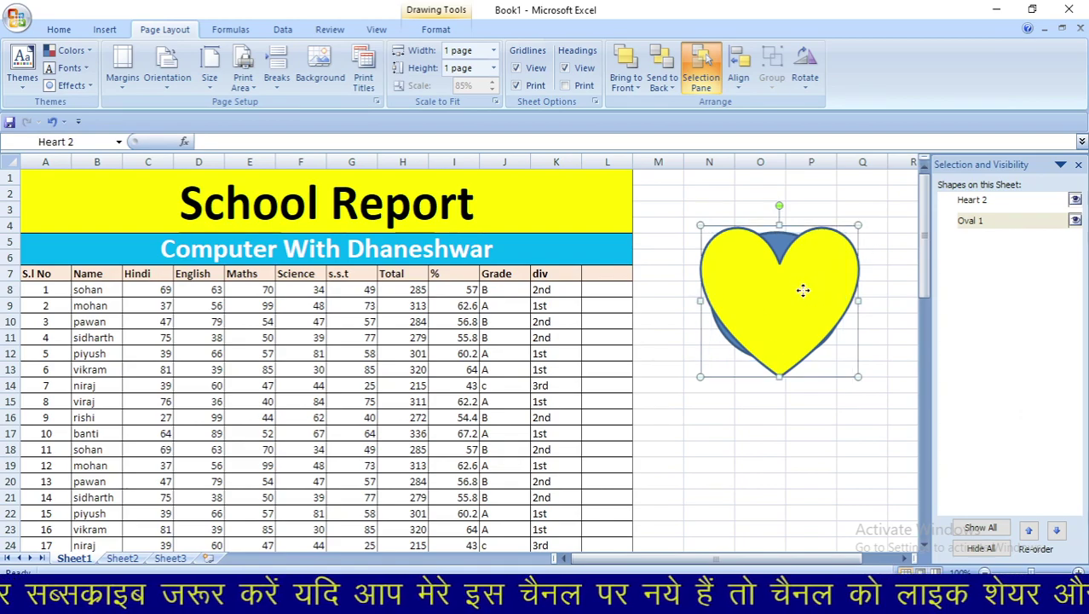
left_click_drag(803, 290, 785, 460)
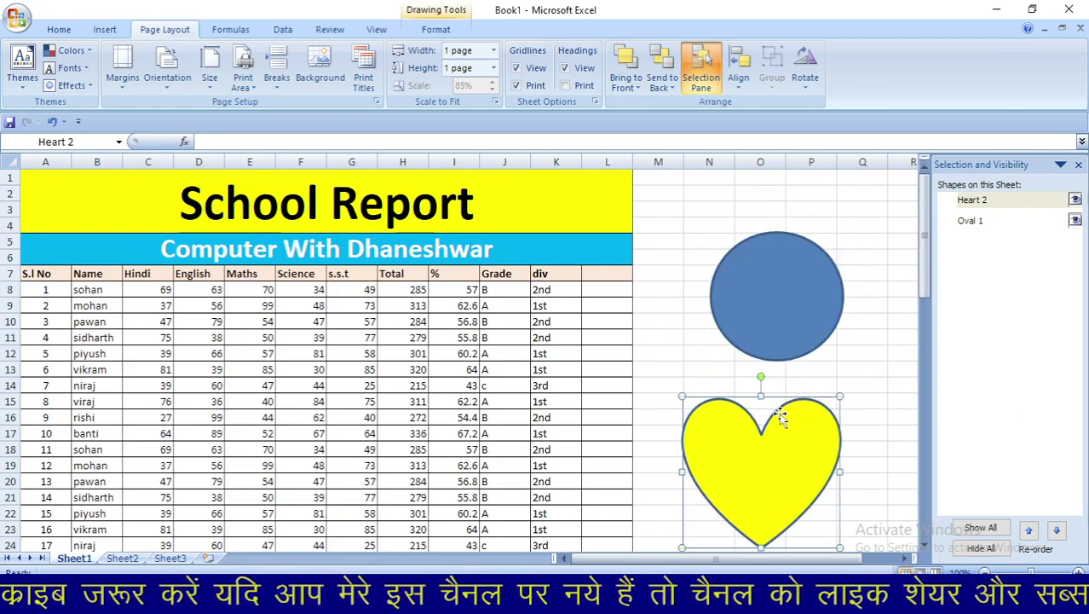
key("ctrl+z")
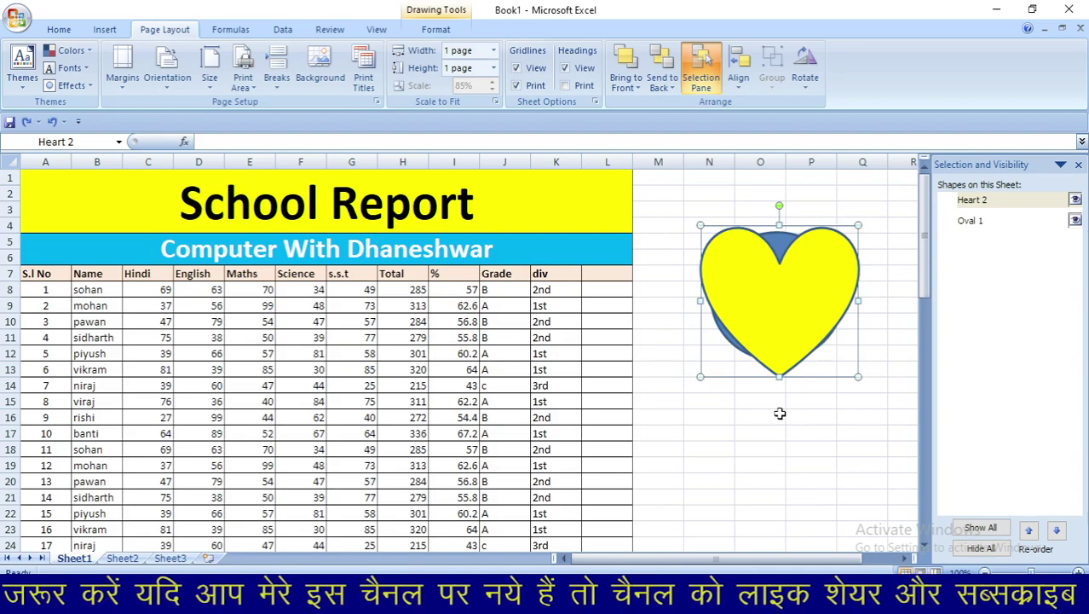
mouse_move(790, 329)
left_mouse_down()
mouse_move(615, 325)
mouse_move(627, 324)
left_mouse_up()
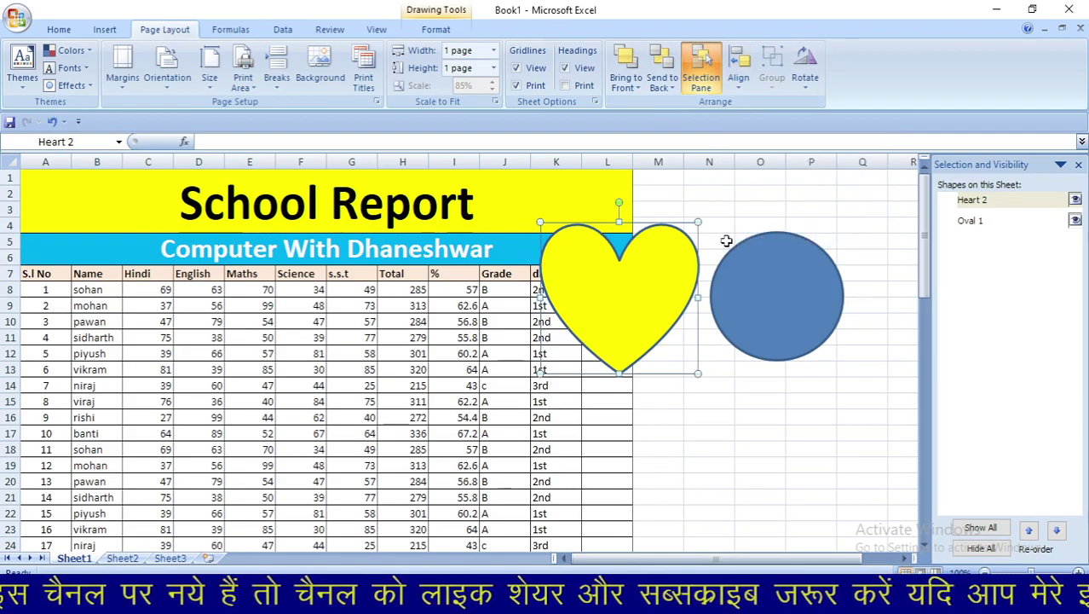
Select both the heart and the circle and apply Align Center.
left_click(740, 89)
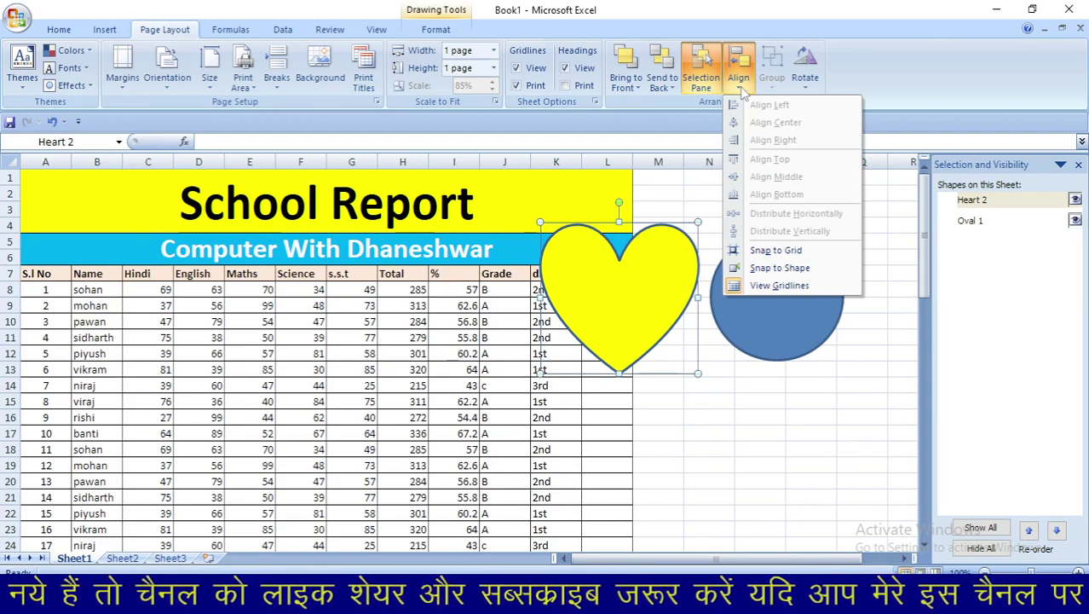
left_click(675, 290)
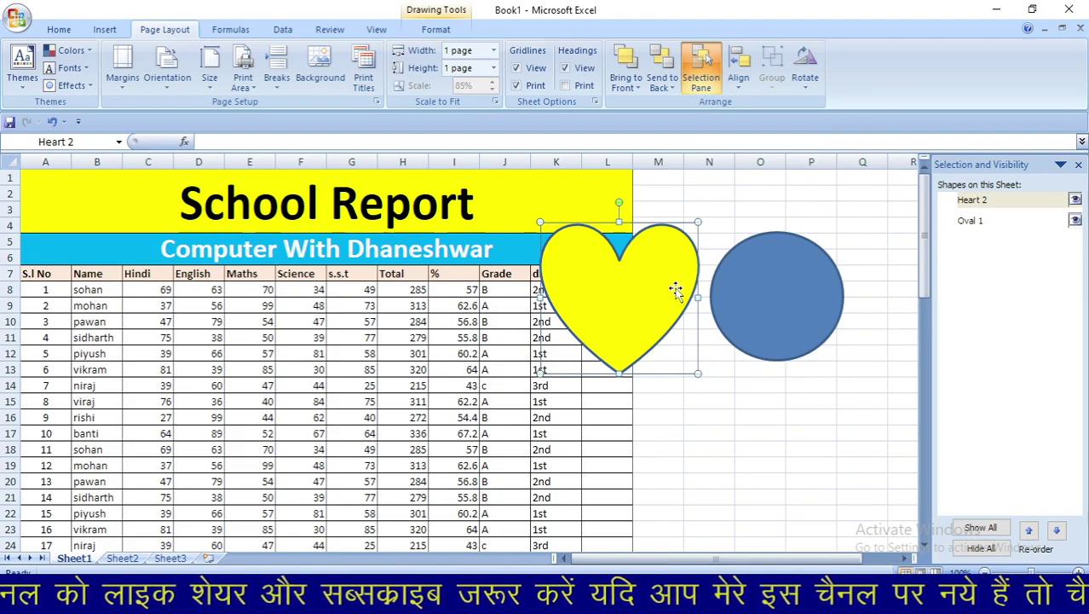
left_click(808, 296, "shift")
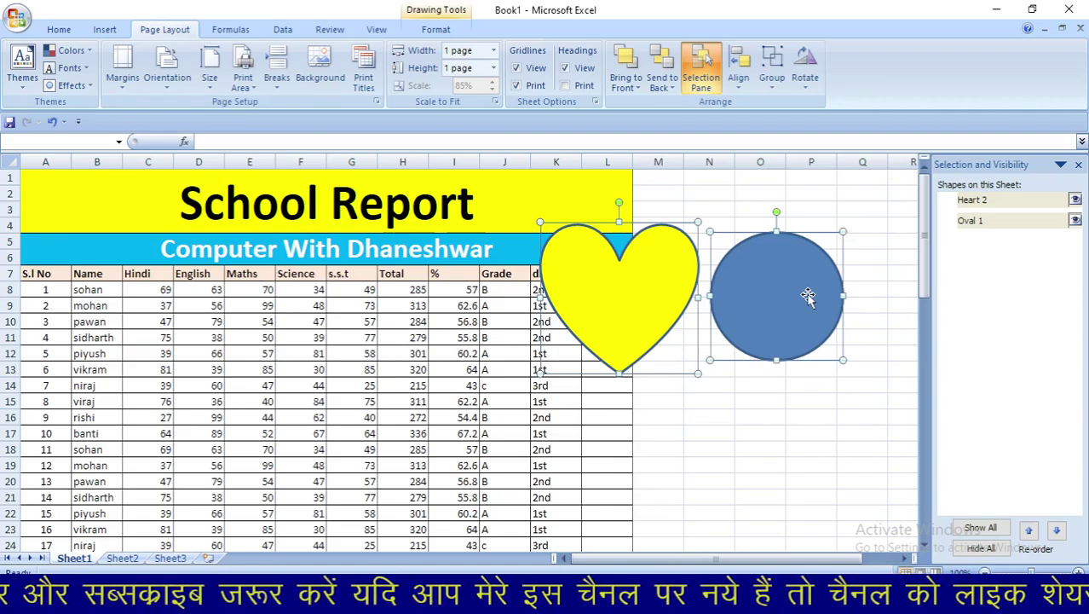
left_click(750, 73)
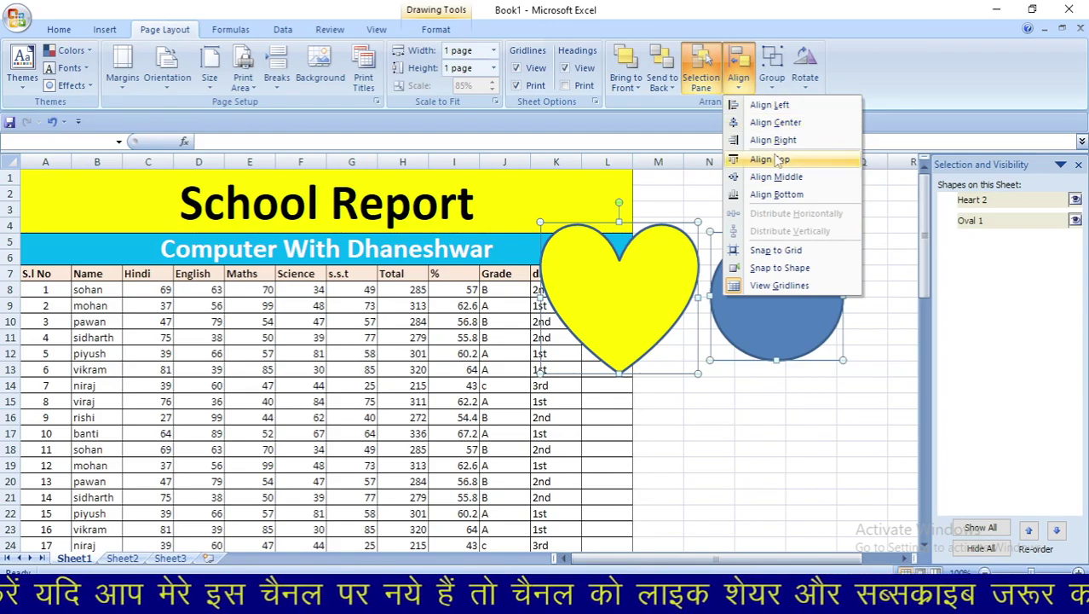
left_click(776, 125)
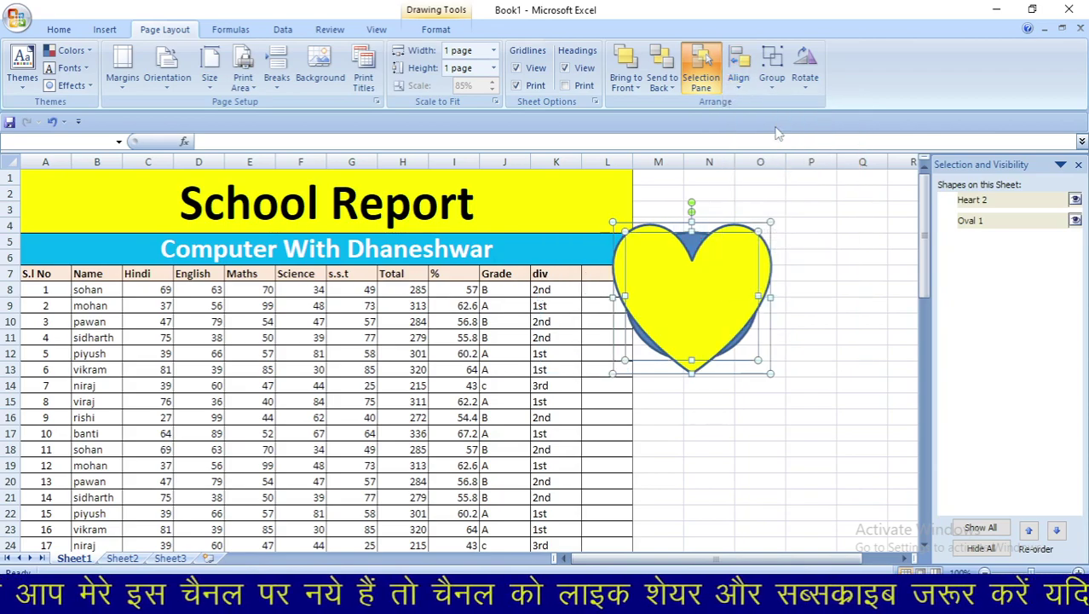
Align the shapes' right and bottom edges, then move the pair further right.
left_click(745, 68)
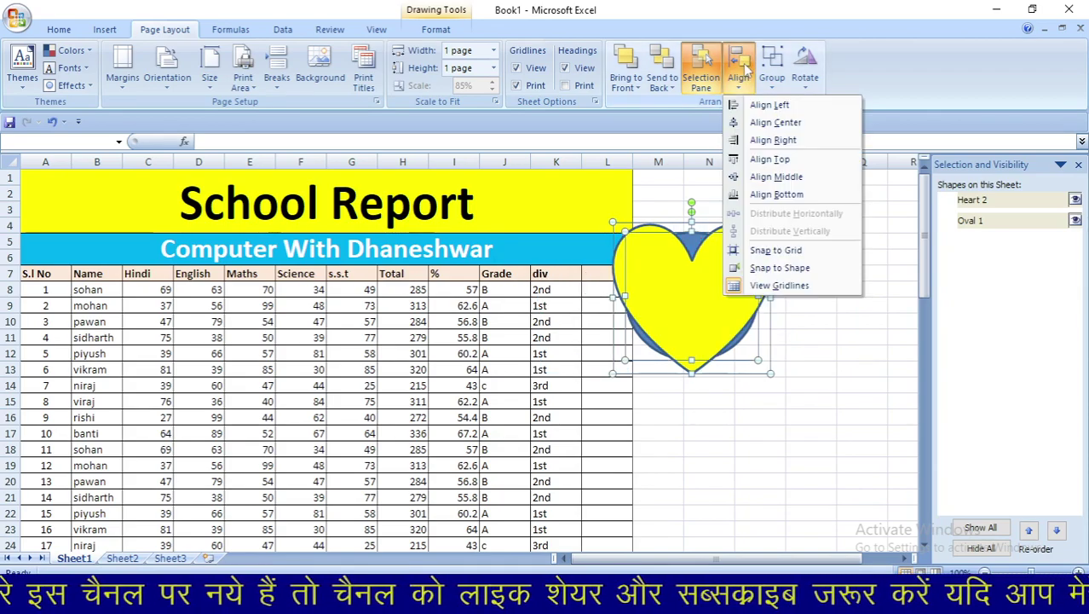
left_click(774, 140)
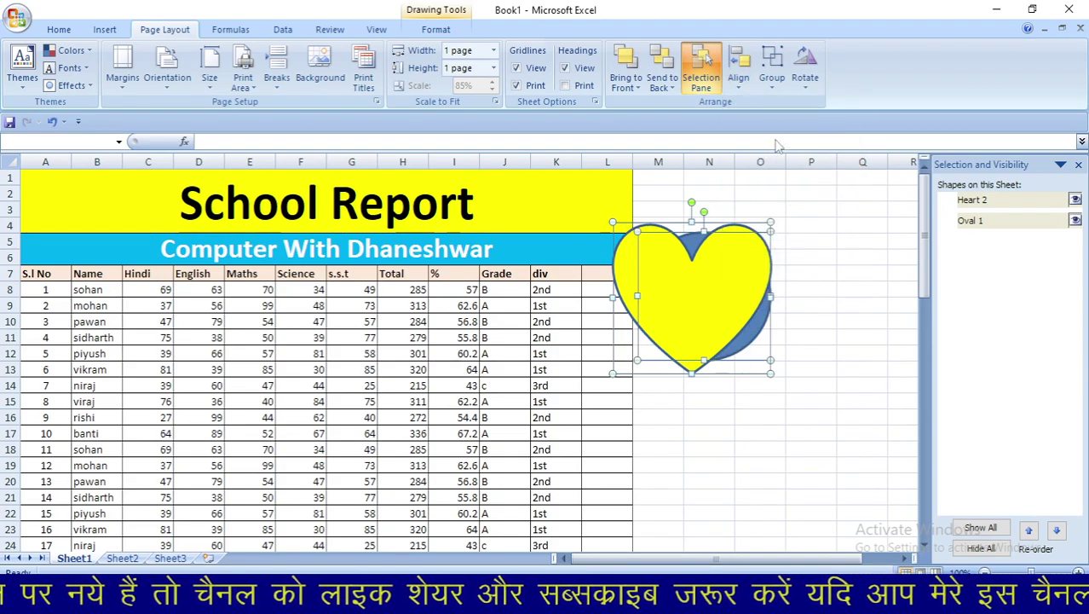
left_click(739, 68)
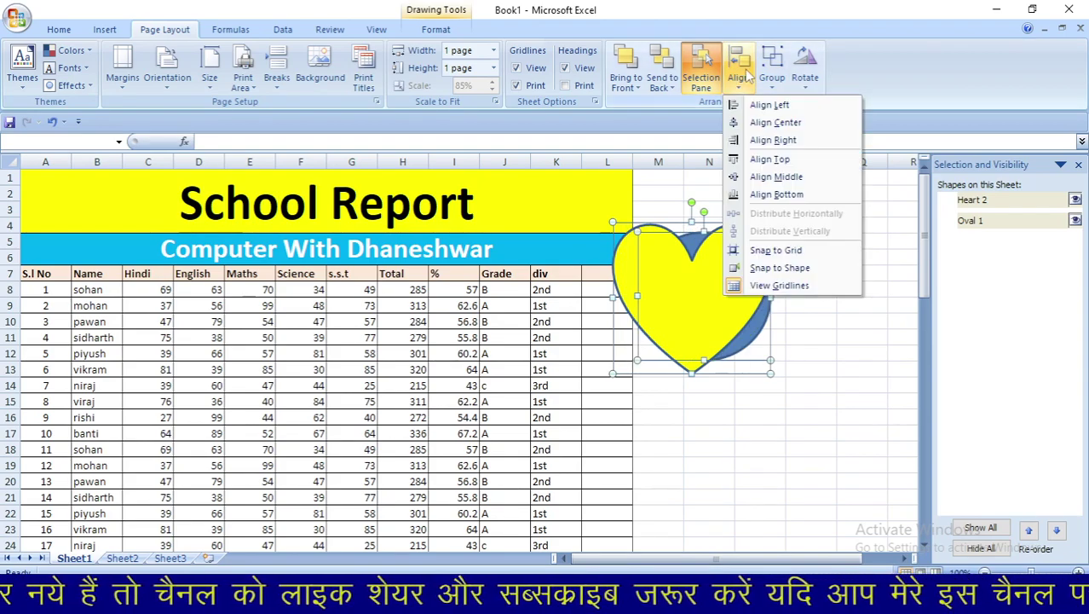
left_click(775, 193)
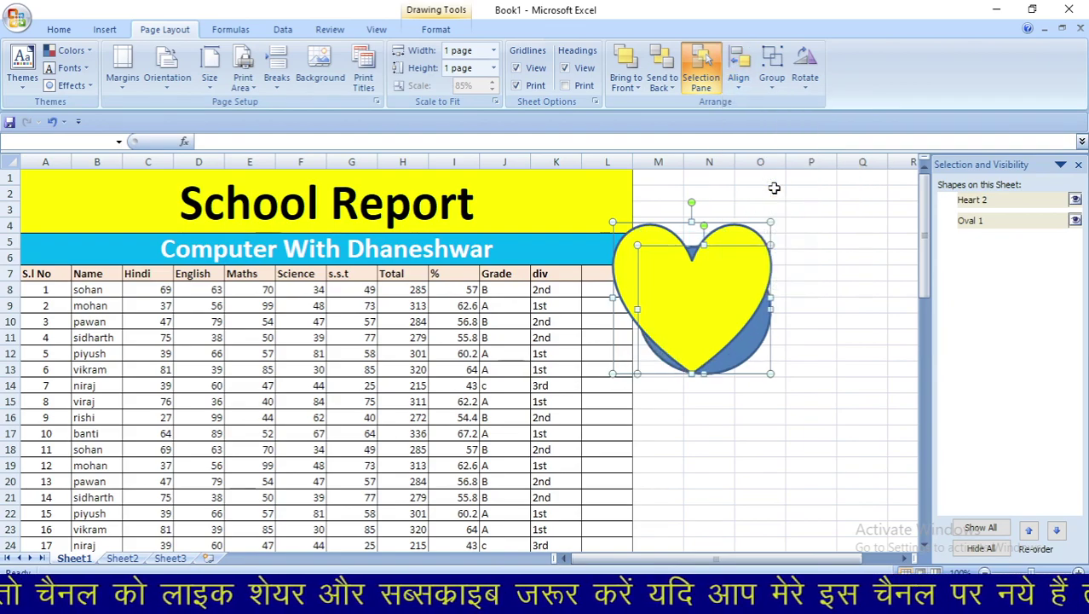
left_click(739, 75)
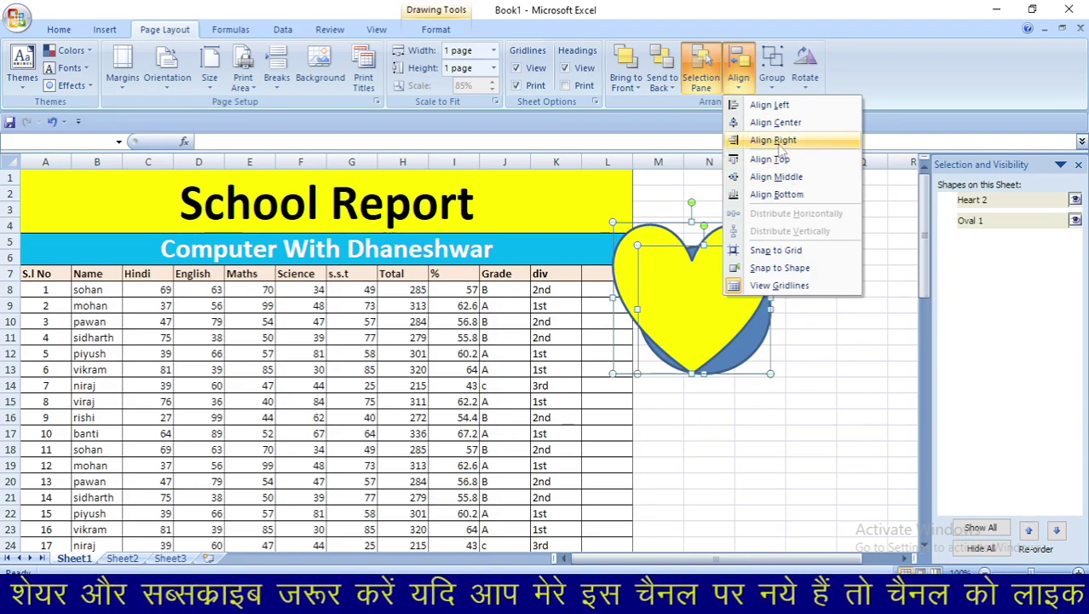
left_click(779, 147)
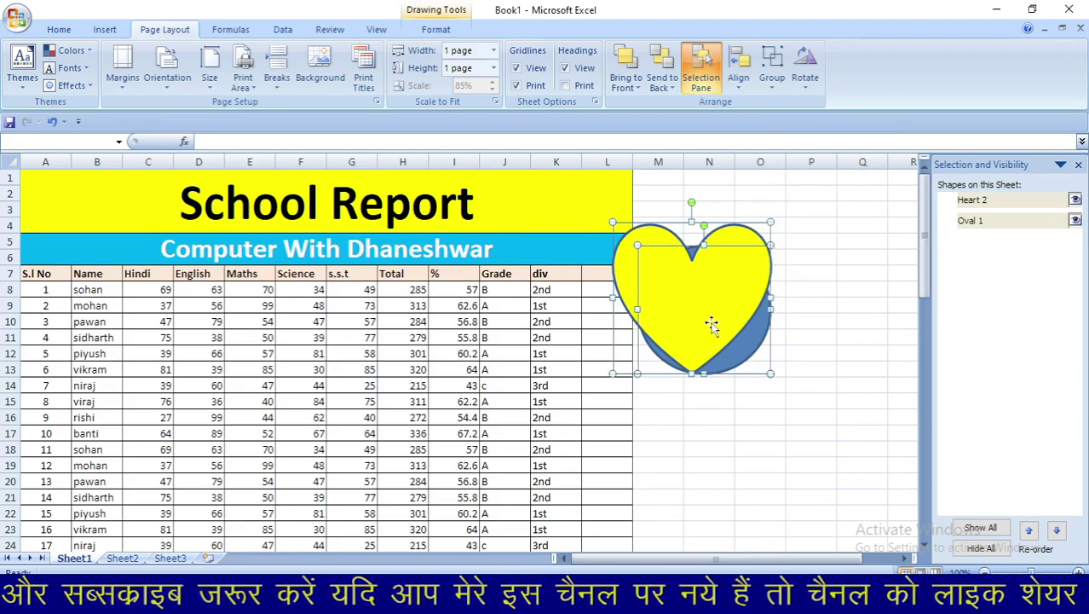
left_click_drag(697, 361, 802, 344)
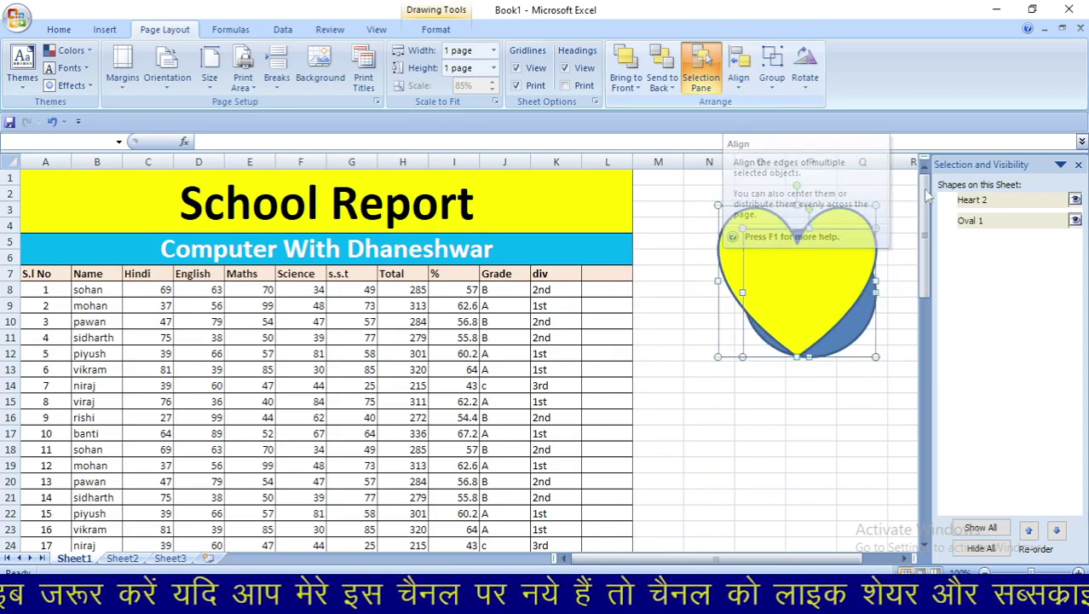
Move the heart left over column L, the circle right beside it, and close the Selection Pane.
left_click(980, 221)
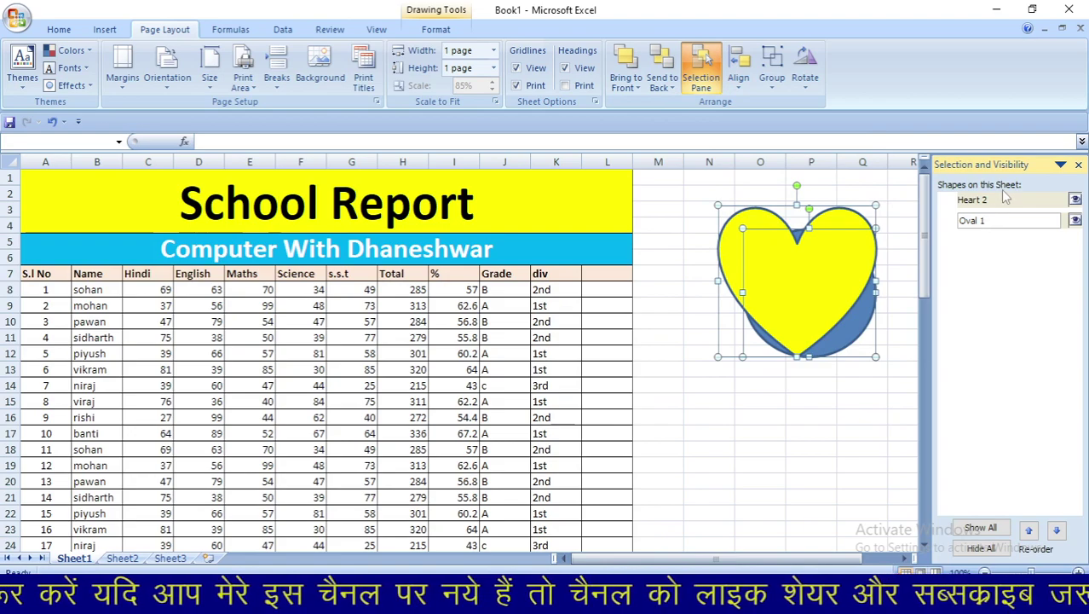
left_click(1004, 198)
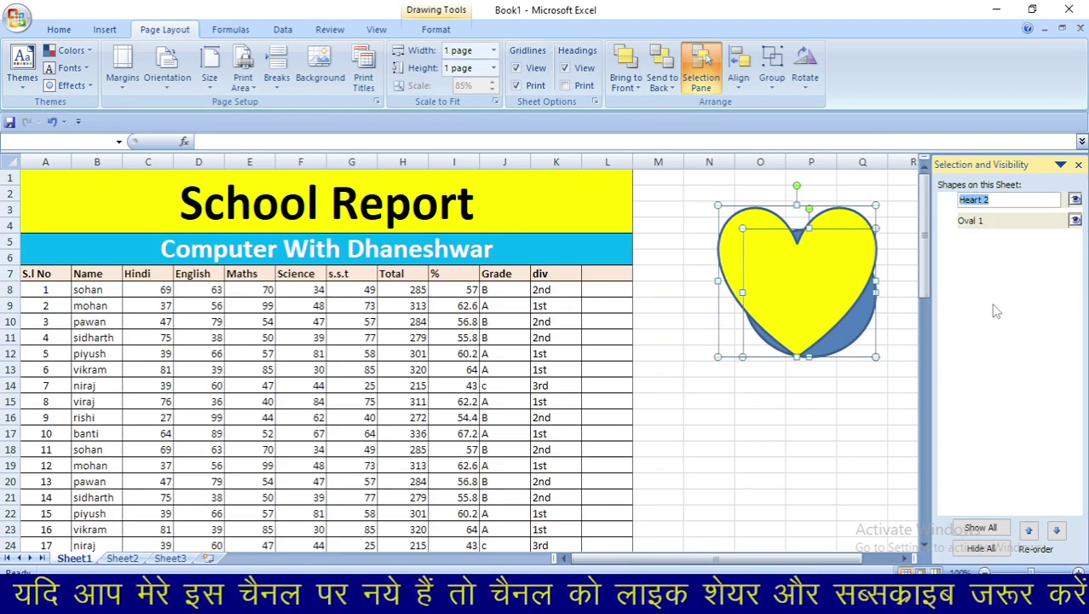
left_click(792, 436)
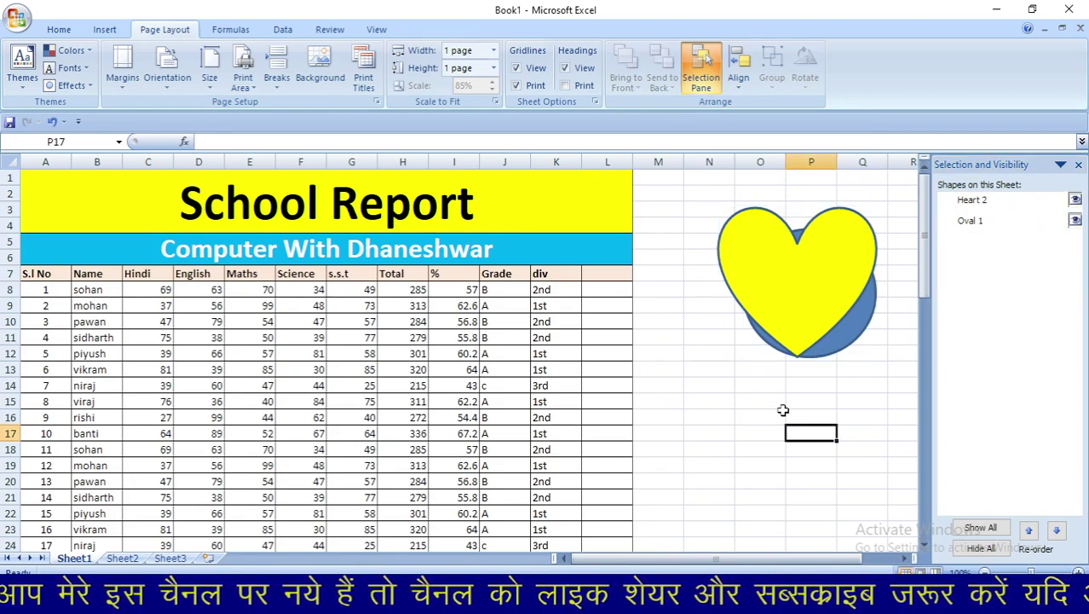
left_click_drag(773, 282, 659, 305)
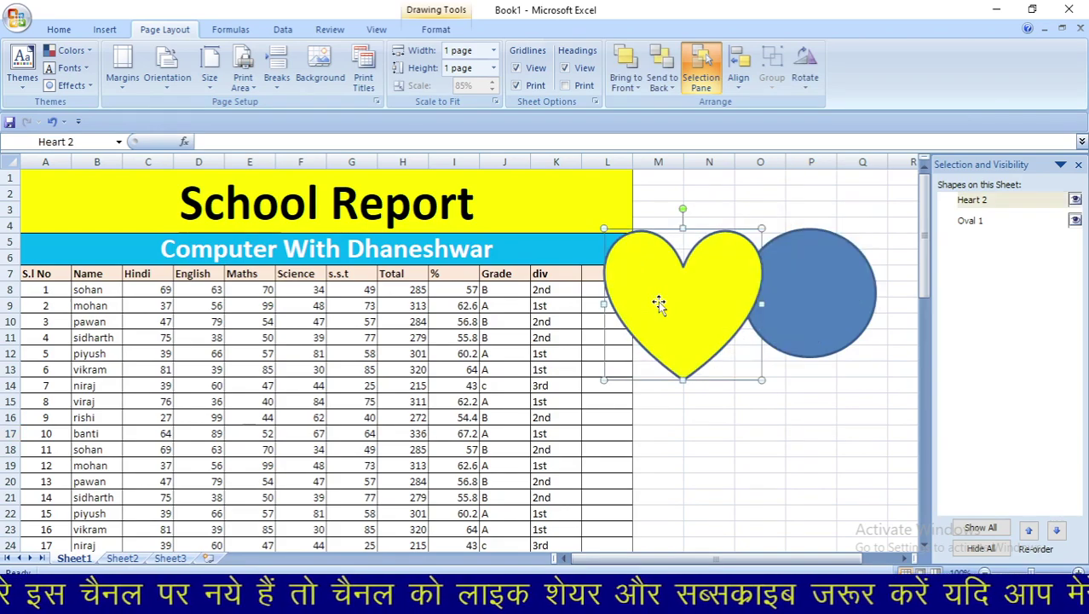
left_click_drag(814, 300, 831, 290)
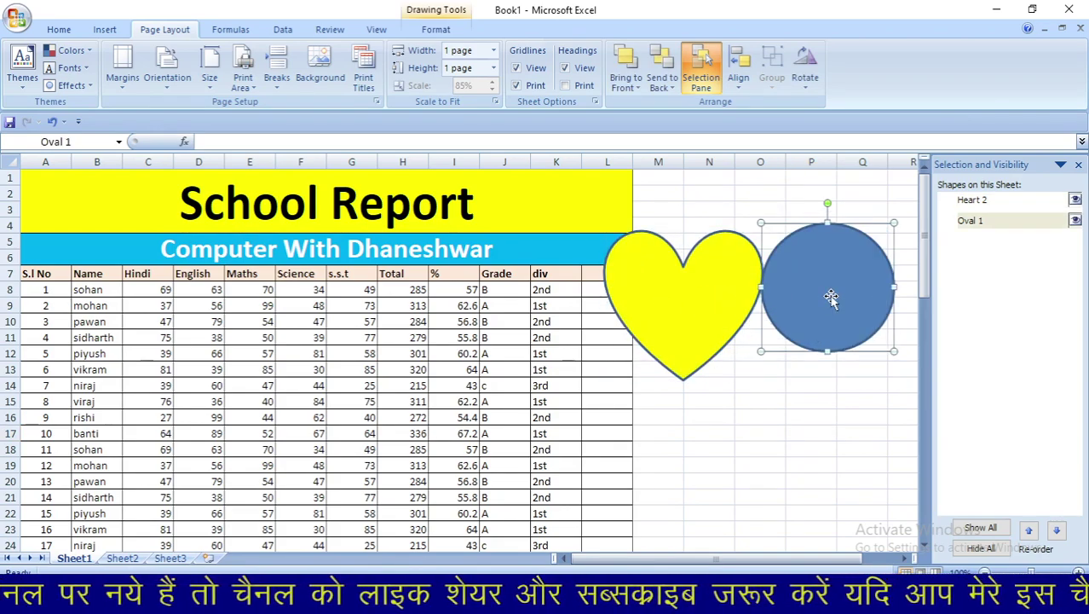
left_click(1080, 165)
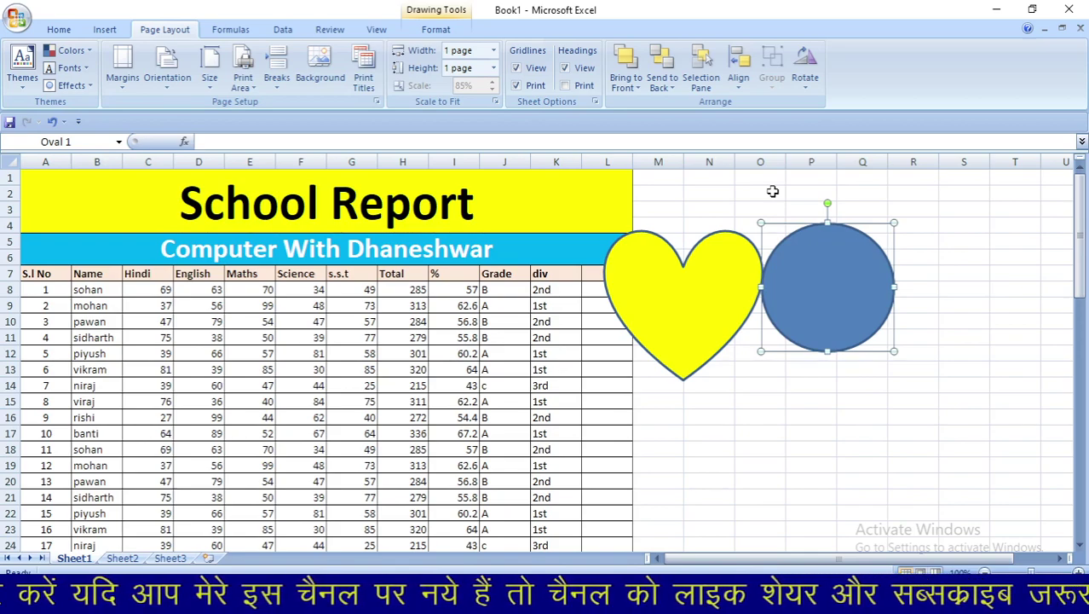
Group the heart and circle, then drag the group back right of the table.
left_click(677, 291, "ctrl")
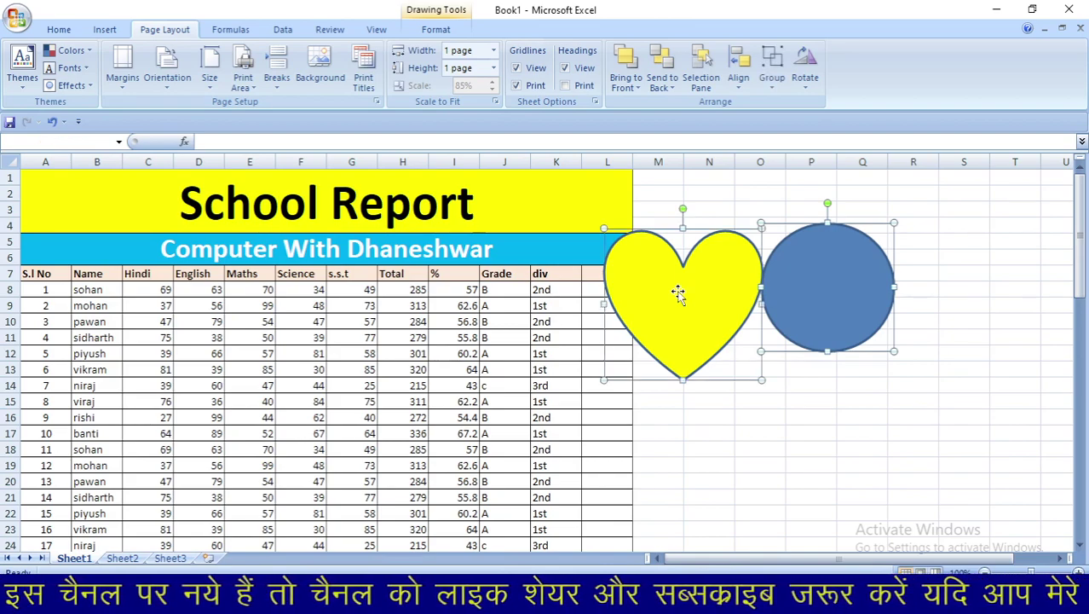
left_click(770, 70)
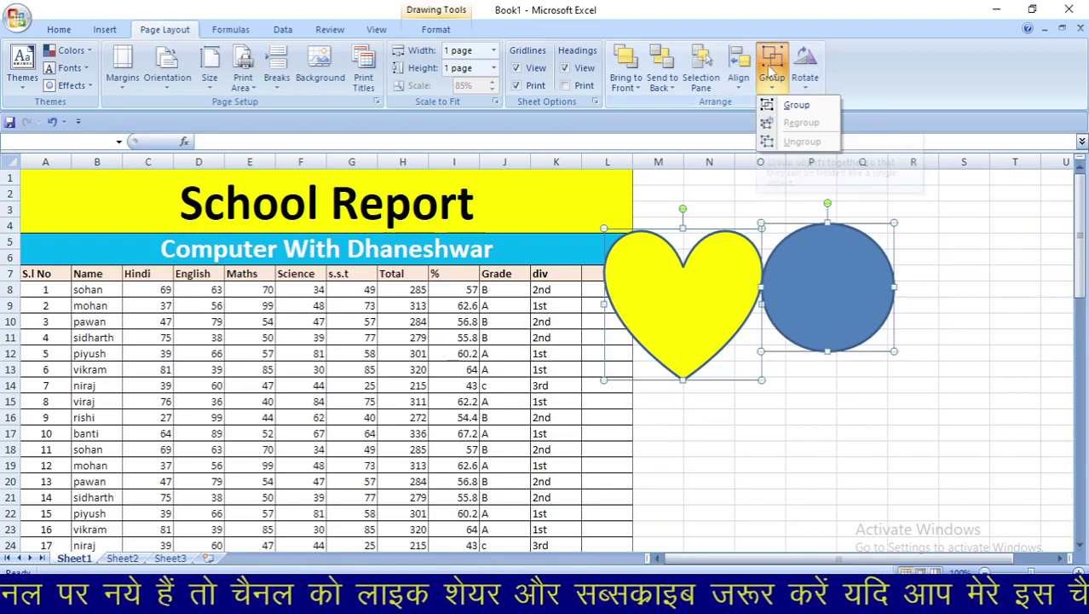
left_click(790, 107)
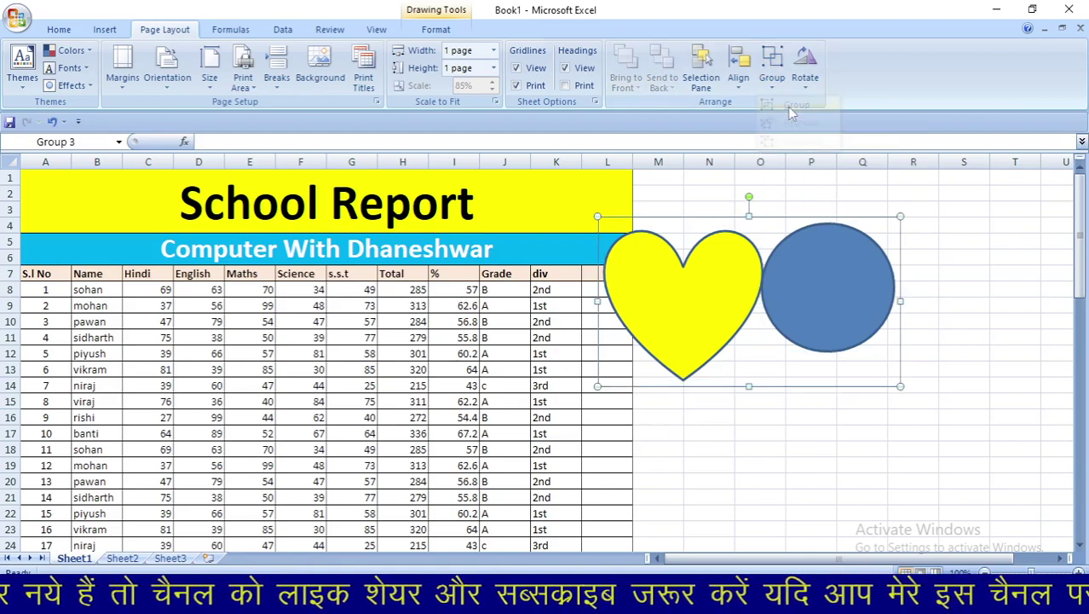
mouse_move(716, 336)
left_mouse_down()
mouse_move(232, 399)
mouse_move(796, 404)
mouse_move(307, 376)
mouse_move(704, 412)
left_mouse_up()
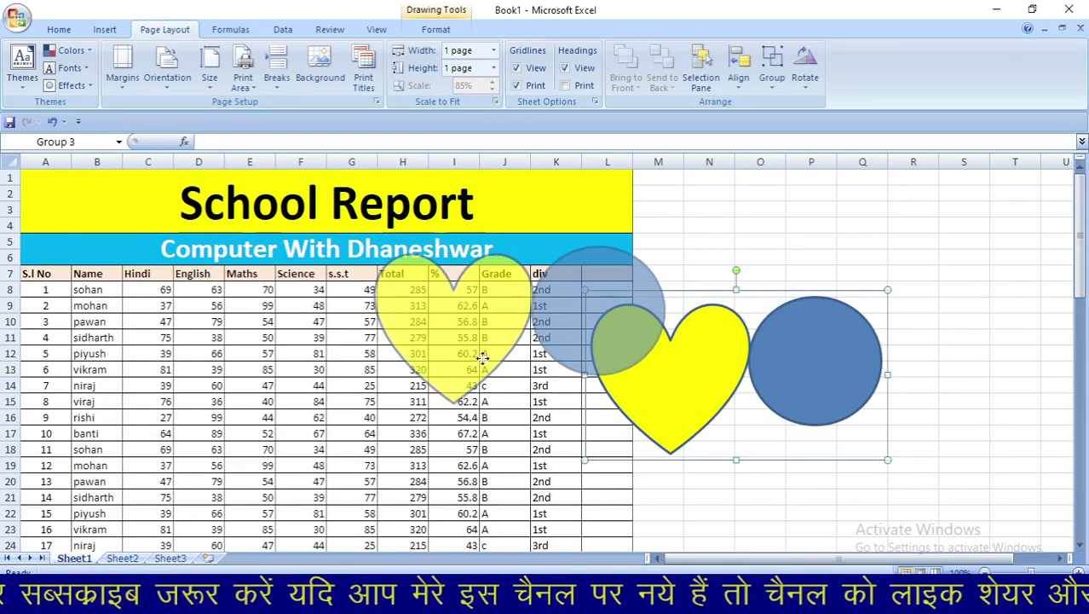
mouse_move(704, 412)
left_mouse_down()
mouse_move(474, 364)
mouse_move(857, 332)
left_mouse_up()
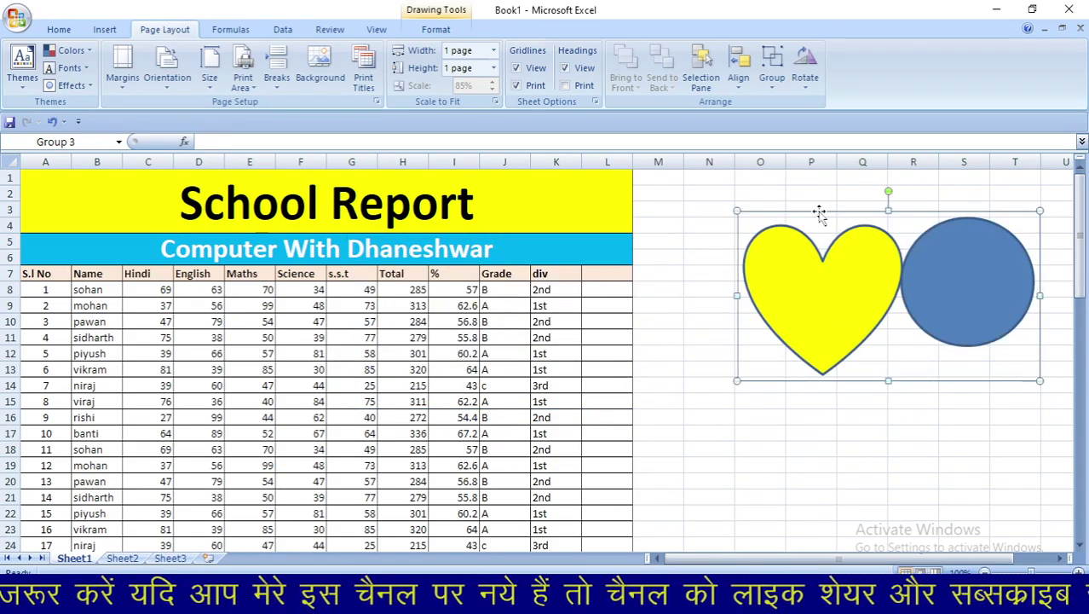
Ungroup the shapes and move the blue circle right to columns P–Q.
left_click(773, 78)
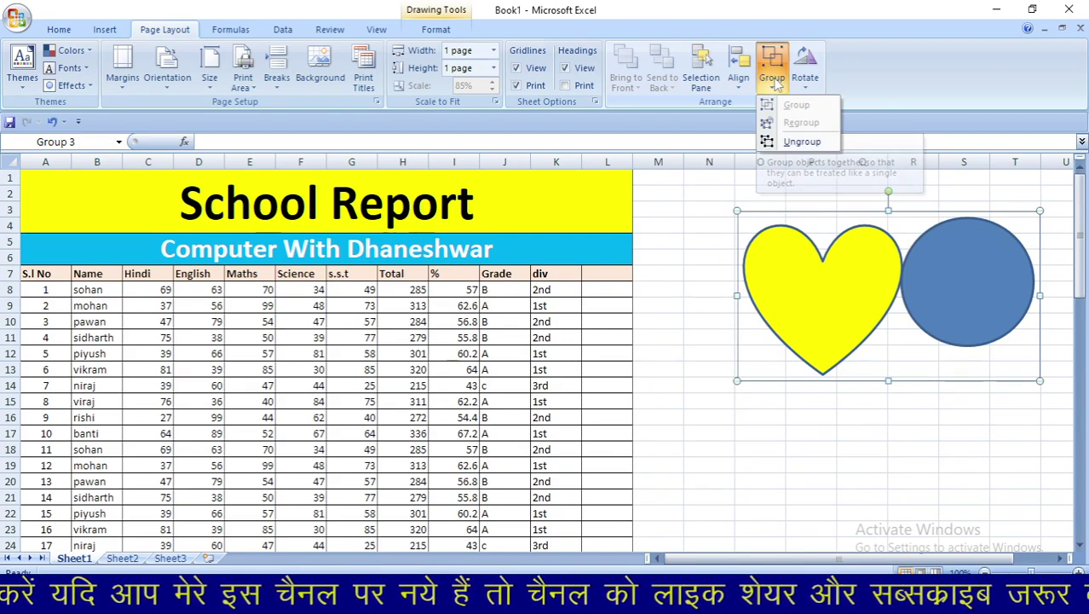
left_click(798, 145)
left_click_drag(819, 299, 615, 321)
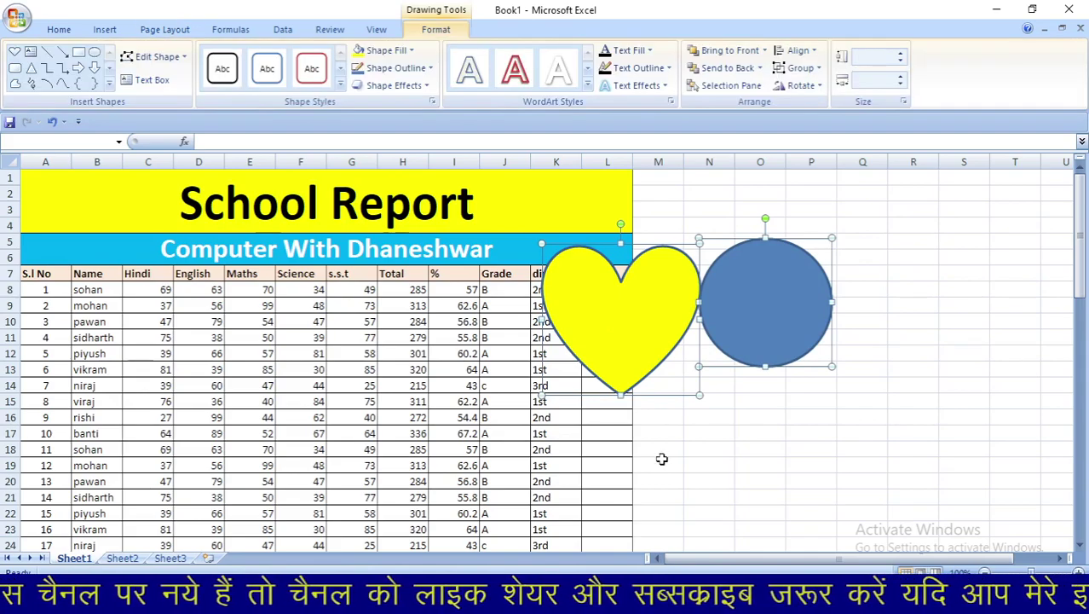
left_click(807, 432)
left_click(801, 269)
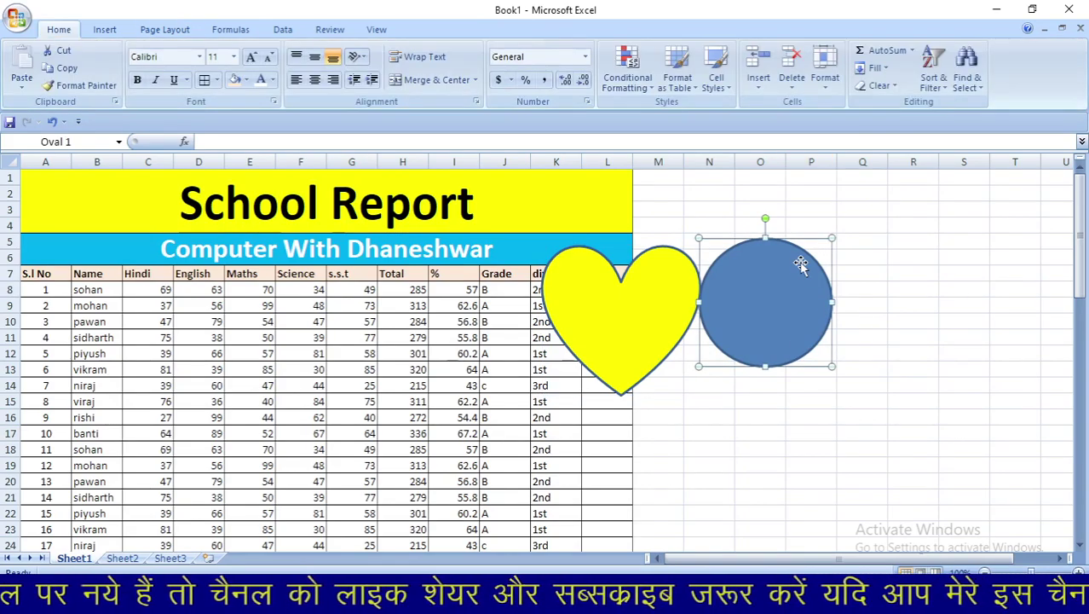
left_click_drag(802, 299, 883, 294)
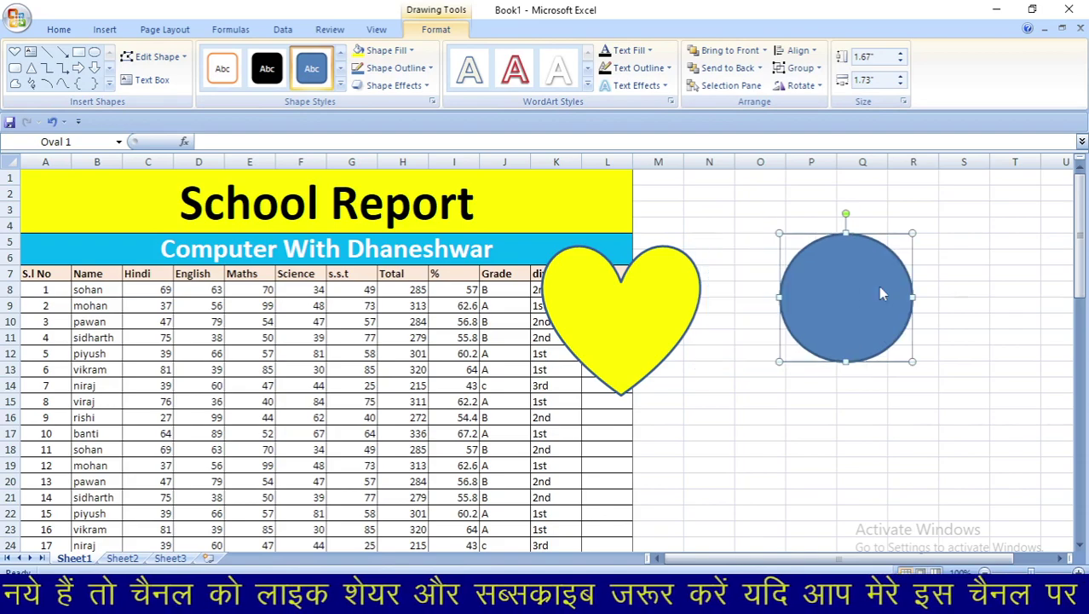
Select the heart with the circle and Regroup them into one object.
left_click(171, 31)
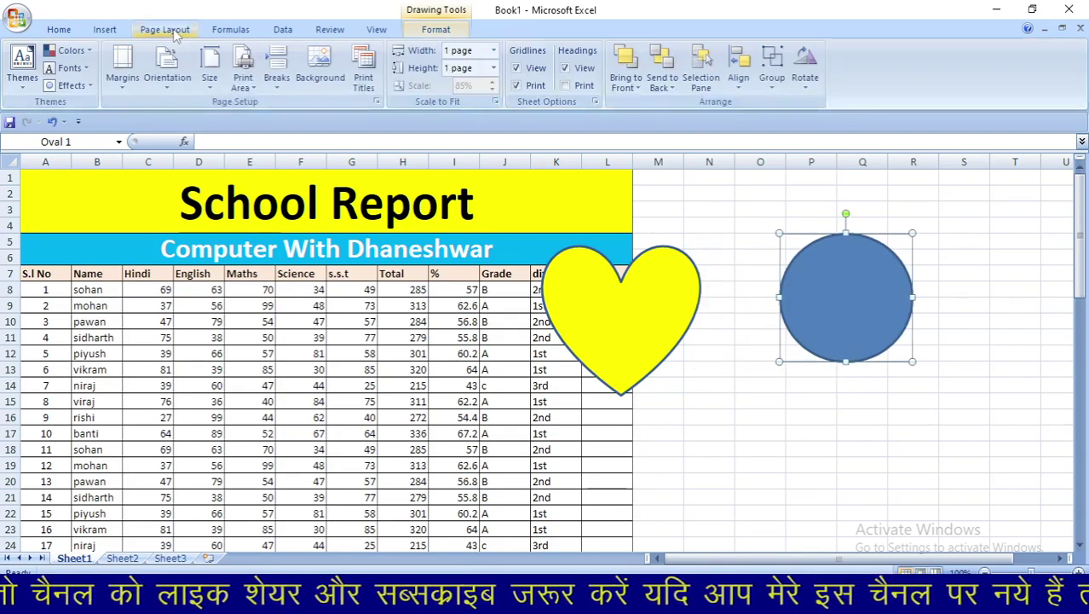
left_click(779, 80)
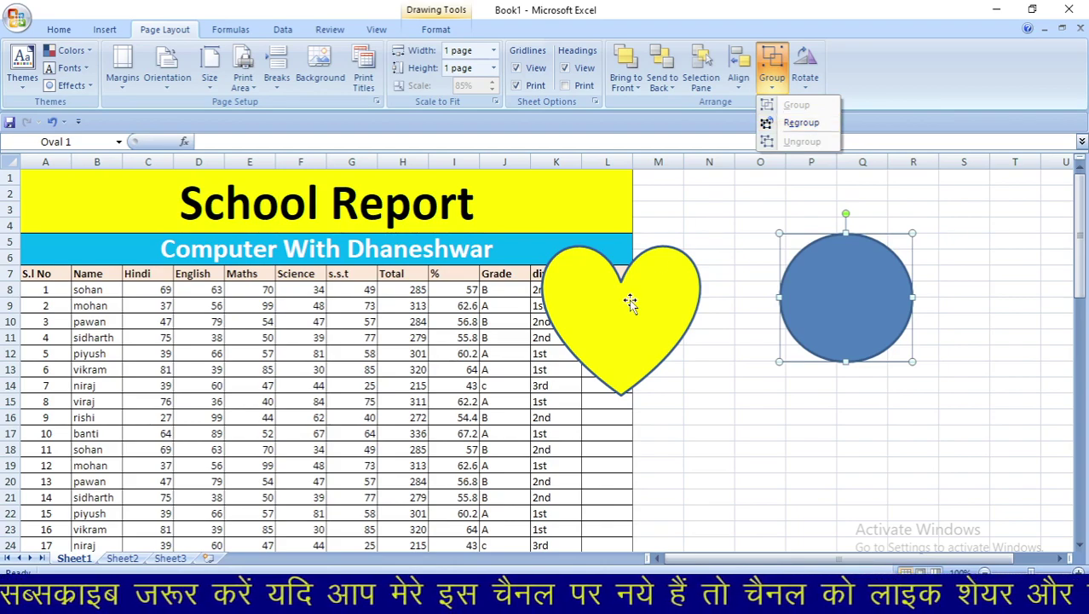
key("Escape")
left_click(630, 302, "ctrl")
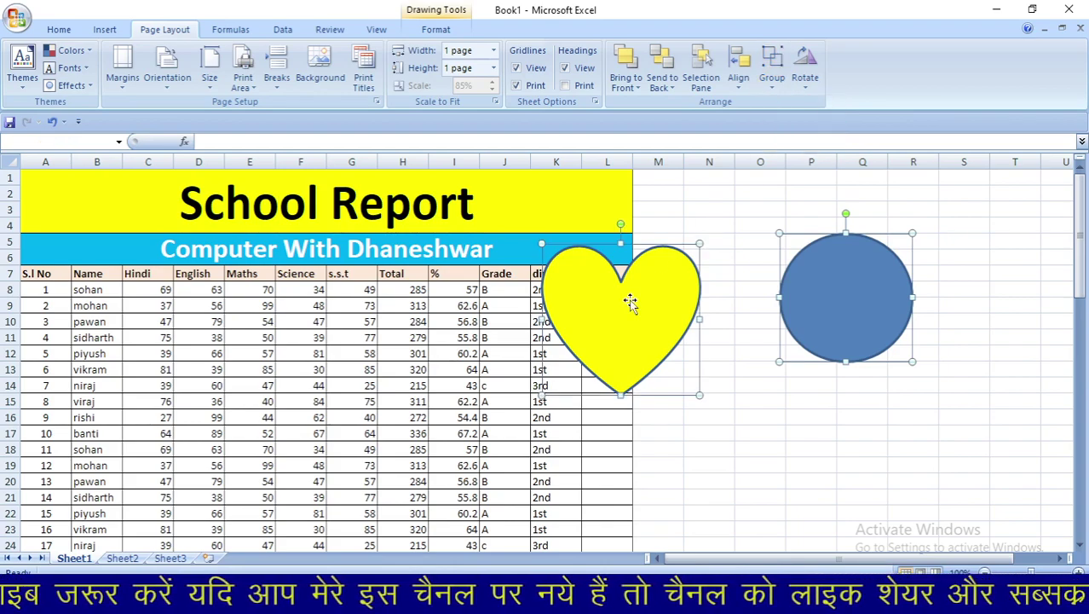
left_click(772, 77)
left_click(792, 124)
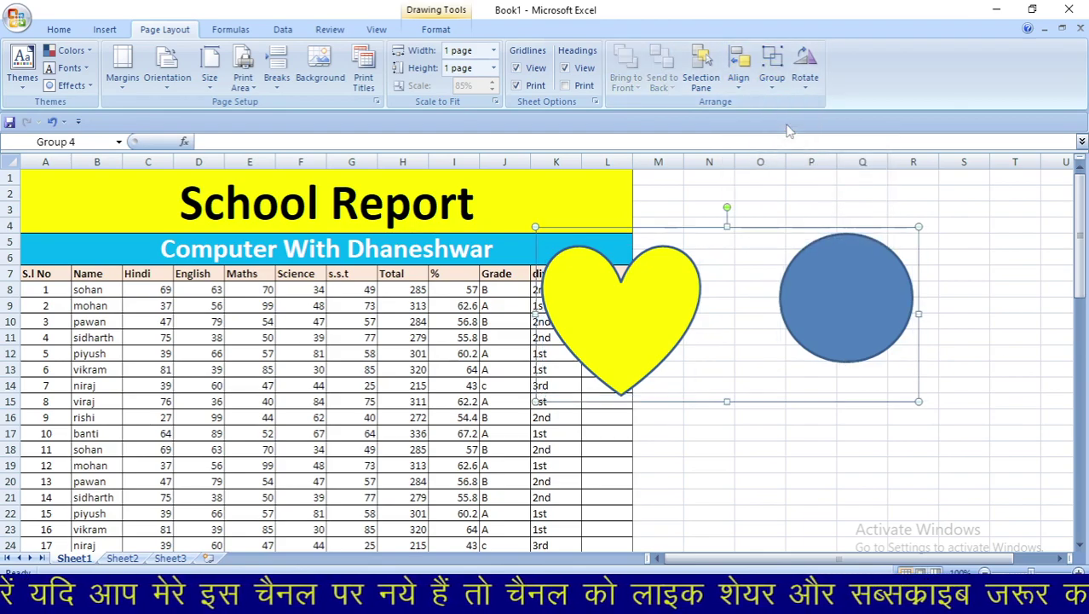
left_click(759, 228)
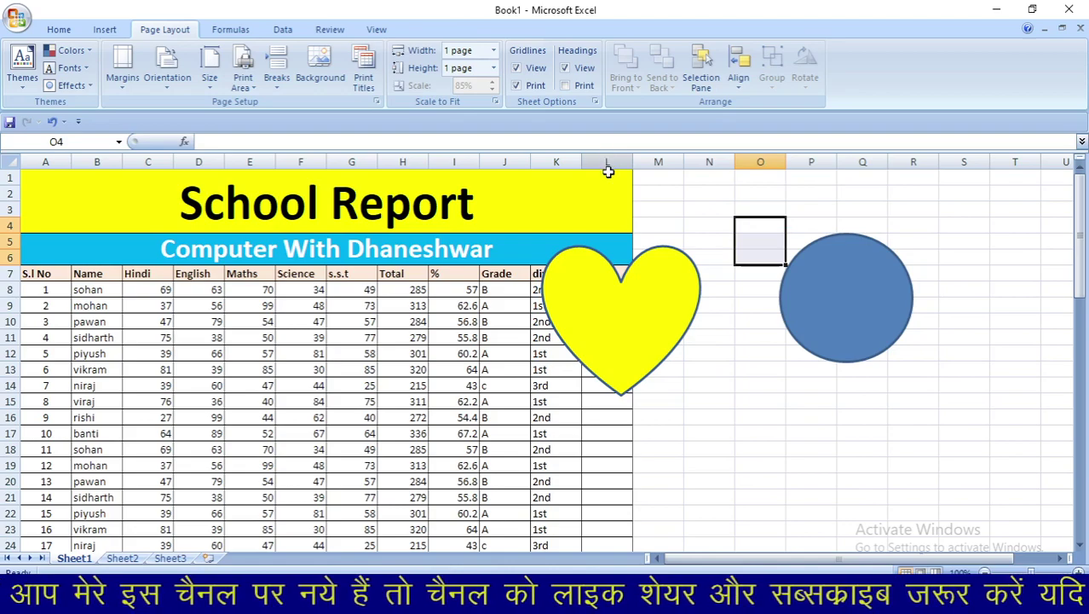
Move the group over the table, undo that move, and select only the heart.
left_click(662, 302)
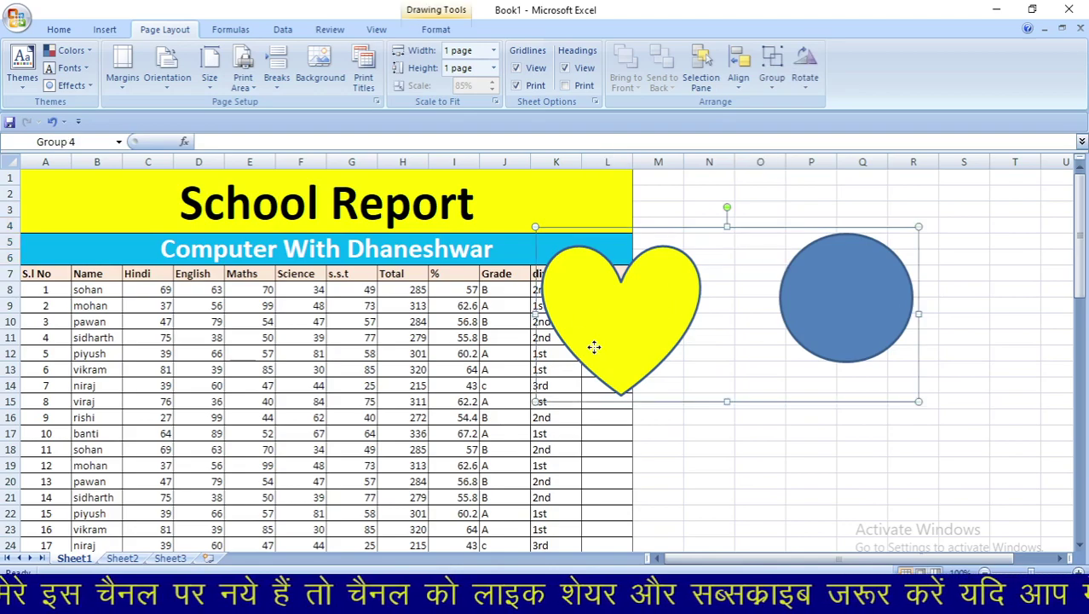
left_click_drag(580, 362, 531, 417)
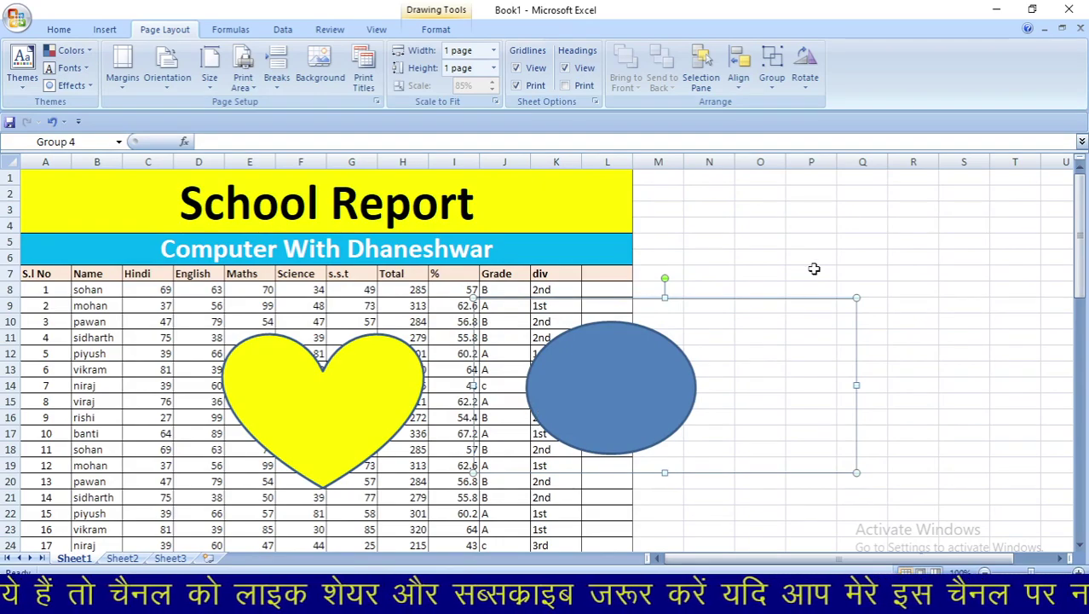
key("ctrl+z")
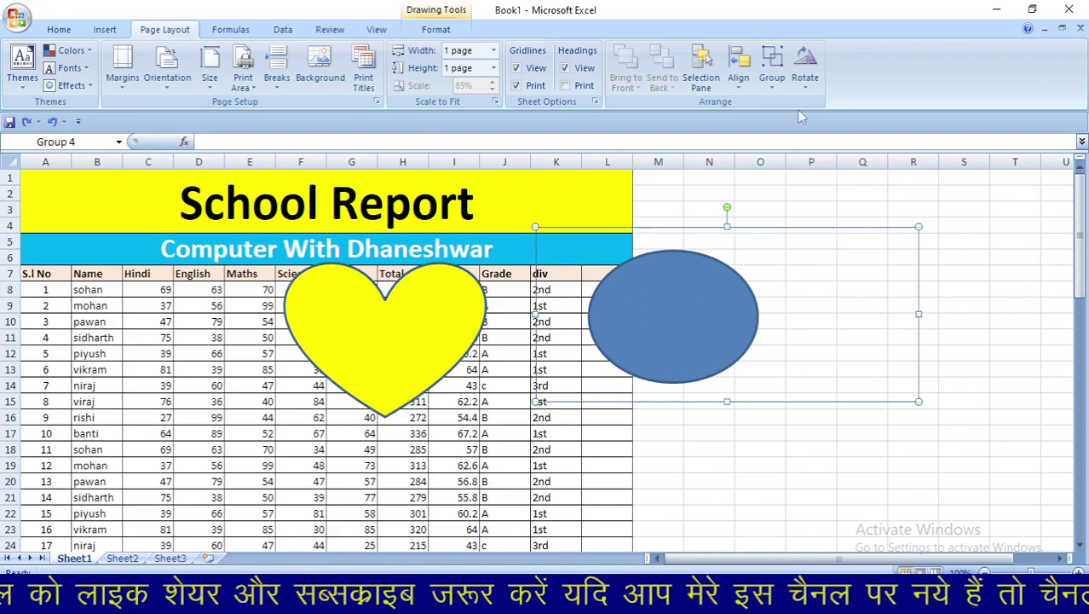
left_click(423, 357)
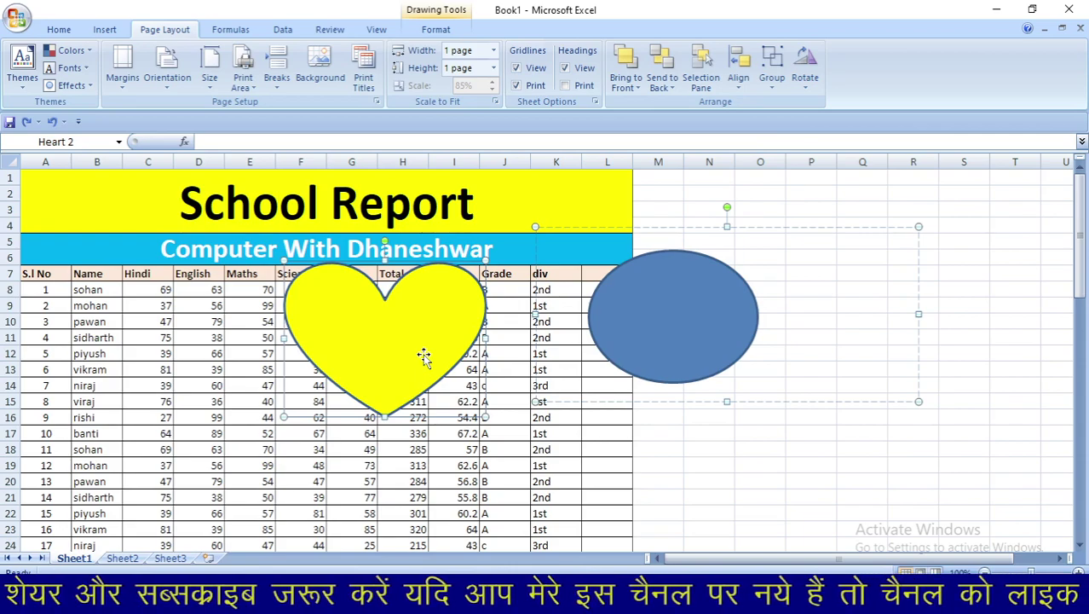
Flip the heart horizontally and drag it to the right of the ellipse.
left_click(801, 82)
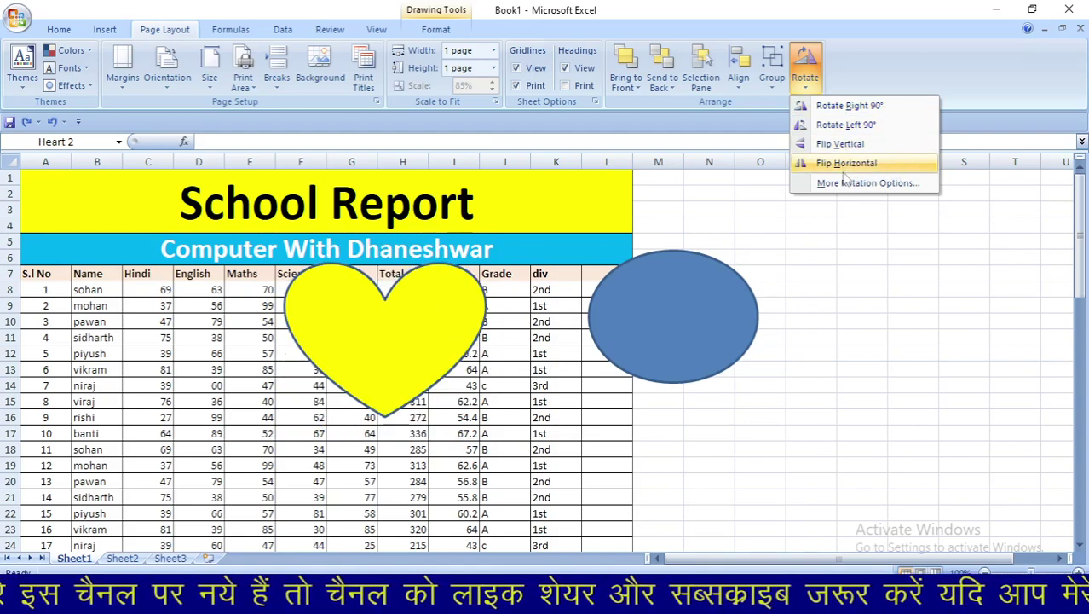
left_click(679, 346)
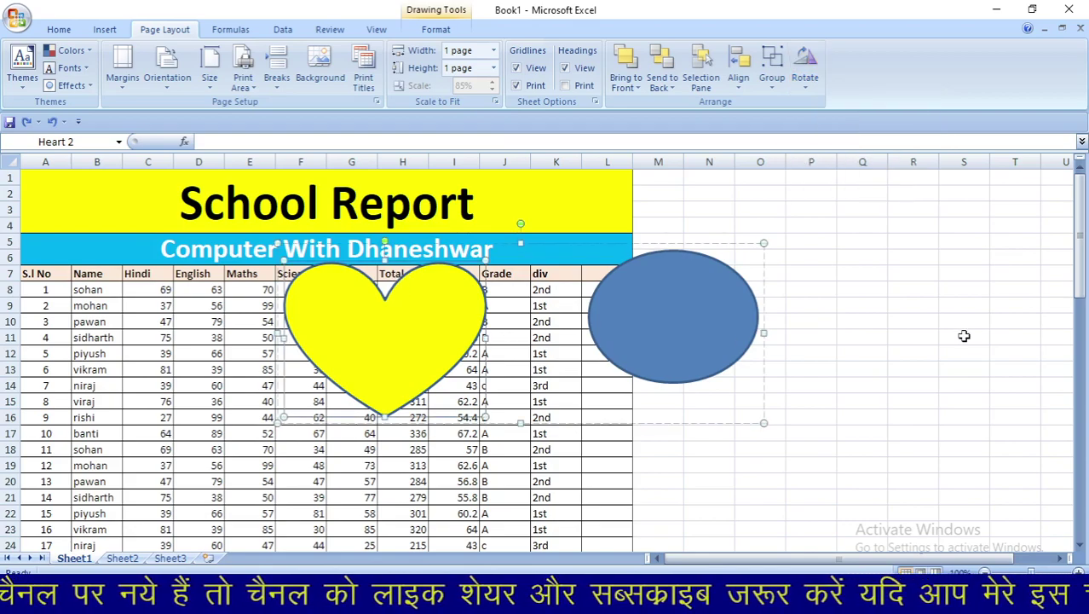
left_click_drag(428, 341, 950, 332)
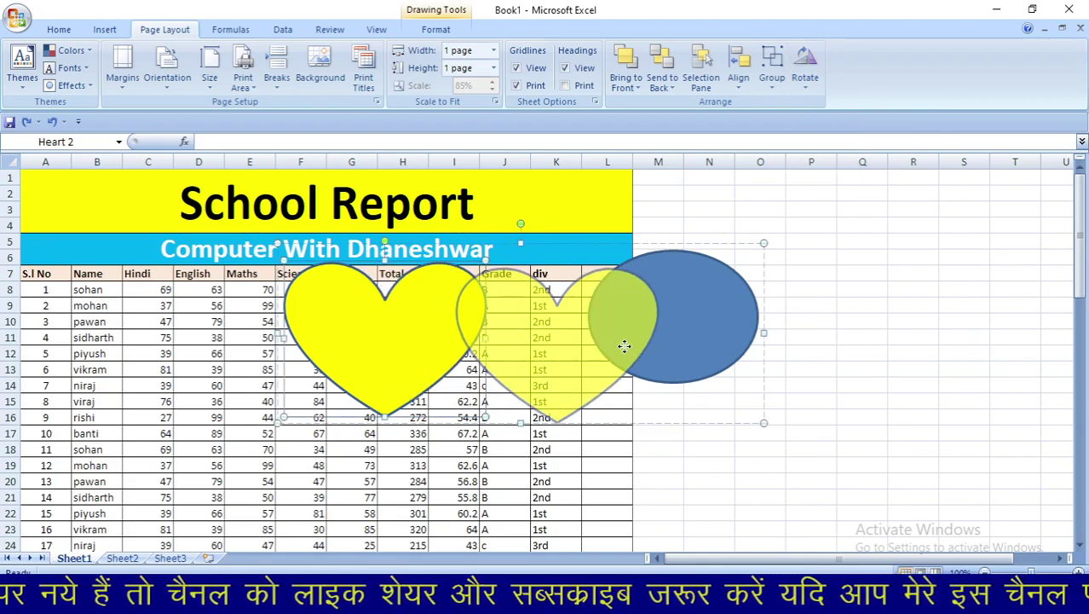